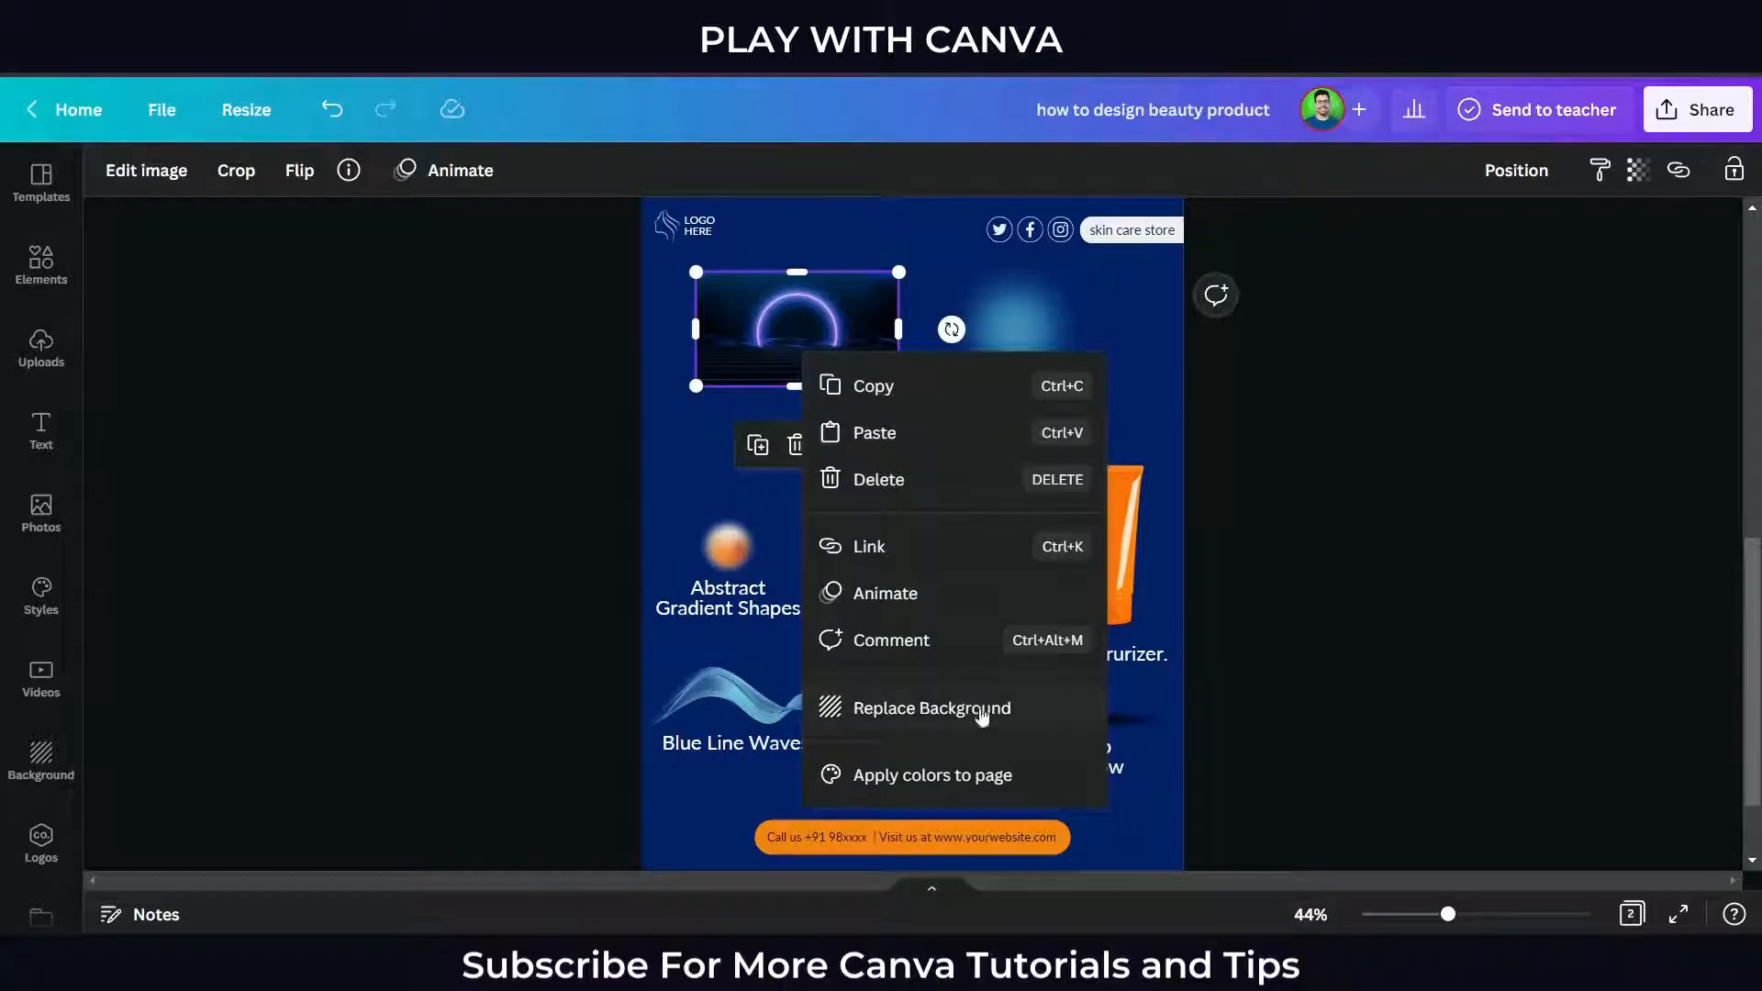
Make the glowing neon arch image the page background and set its transparency to 30.
{"action": "left_click", "coordinate": [981, 713]}
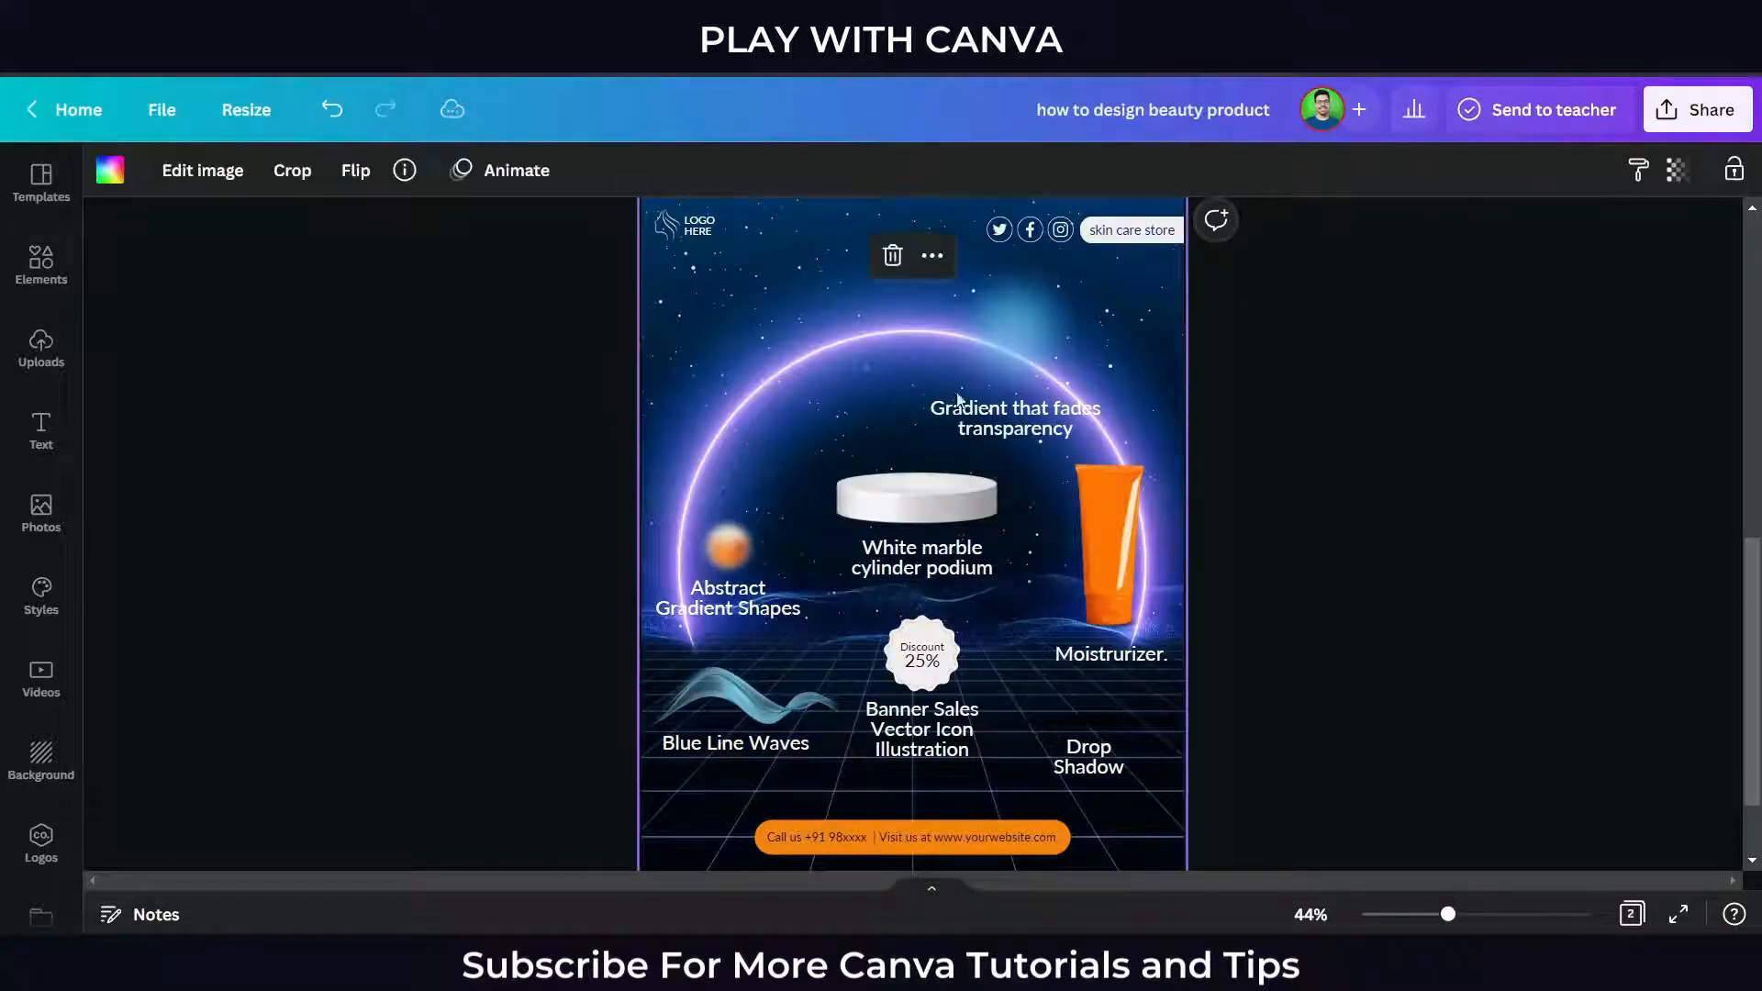
{"action": "left_click", "coordinate": [1678, 170]}
{"action": "type", "text": "30"}
{"action": "key", "text": "Return"}
{"action": "left_click", "coordinate": [1497, 498]}
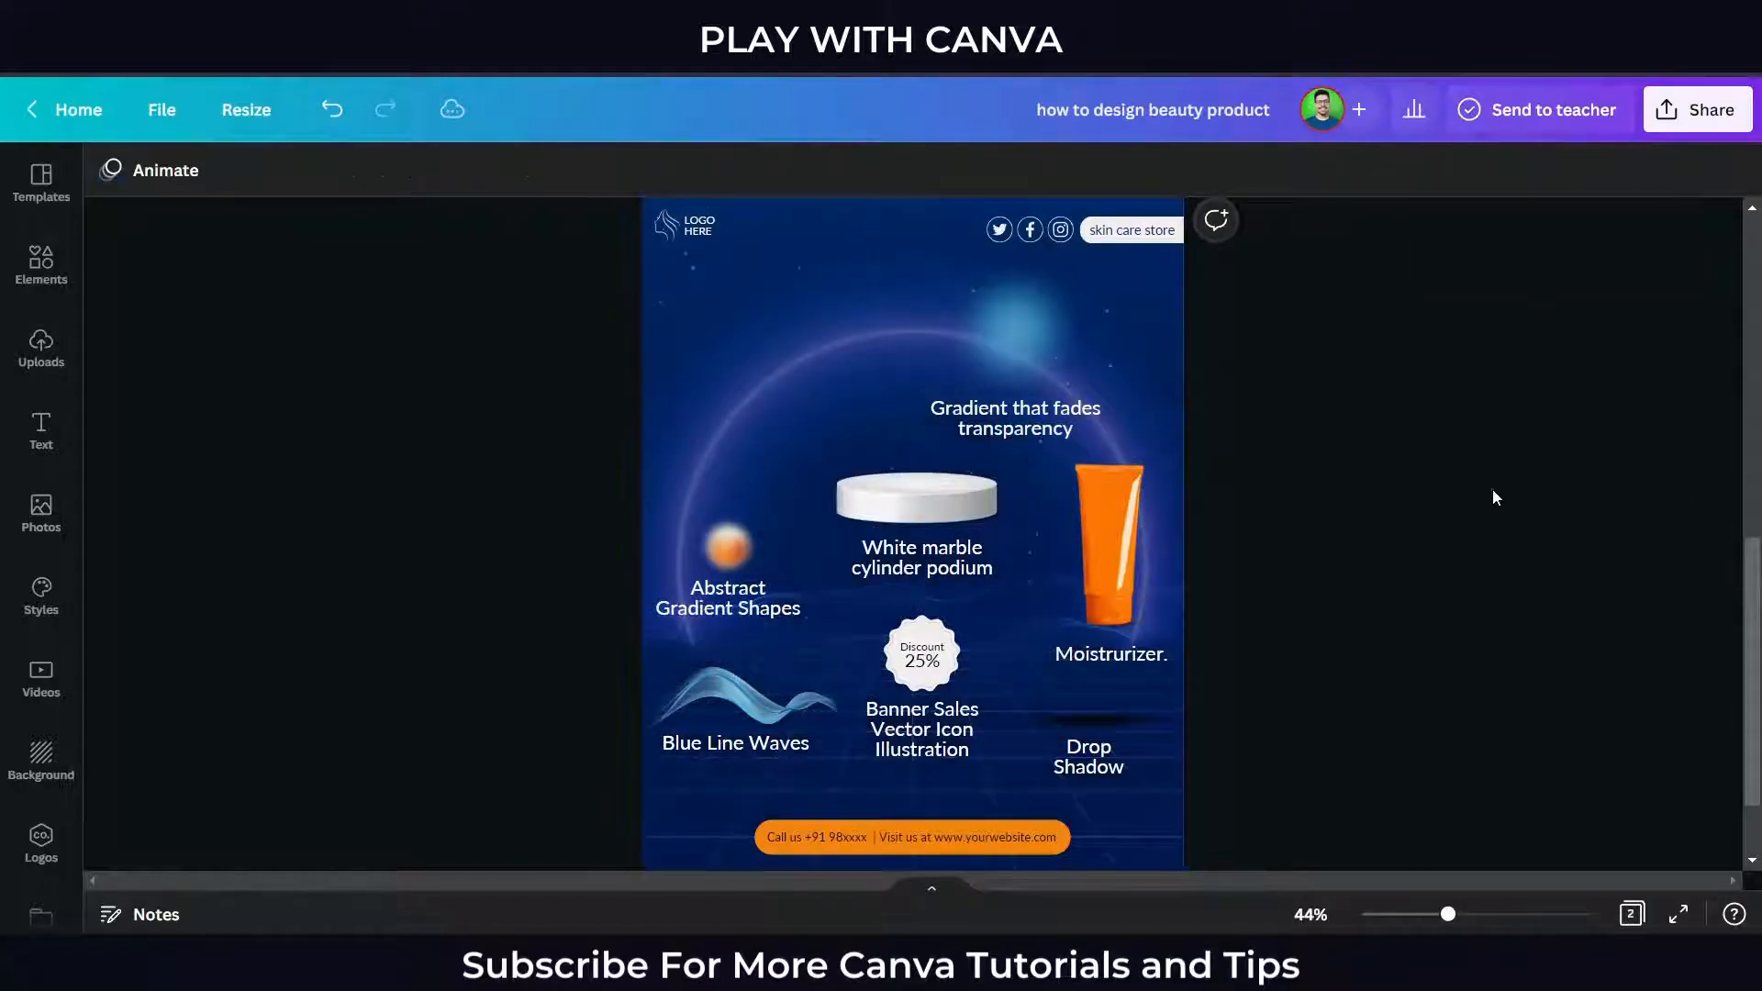
Delete the "Gradient that fades transparency" caption under the blue glow.
{"action": "left_click", "coordinate": [1043, 423]}
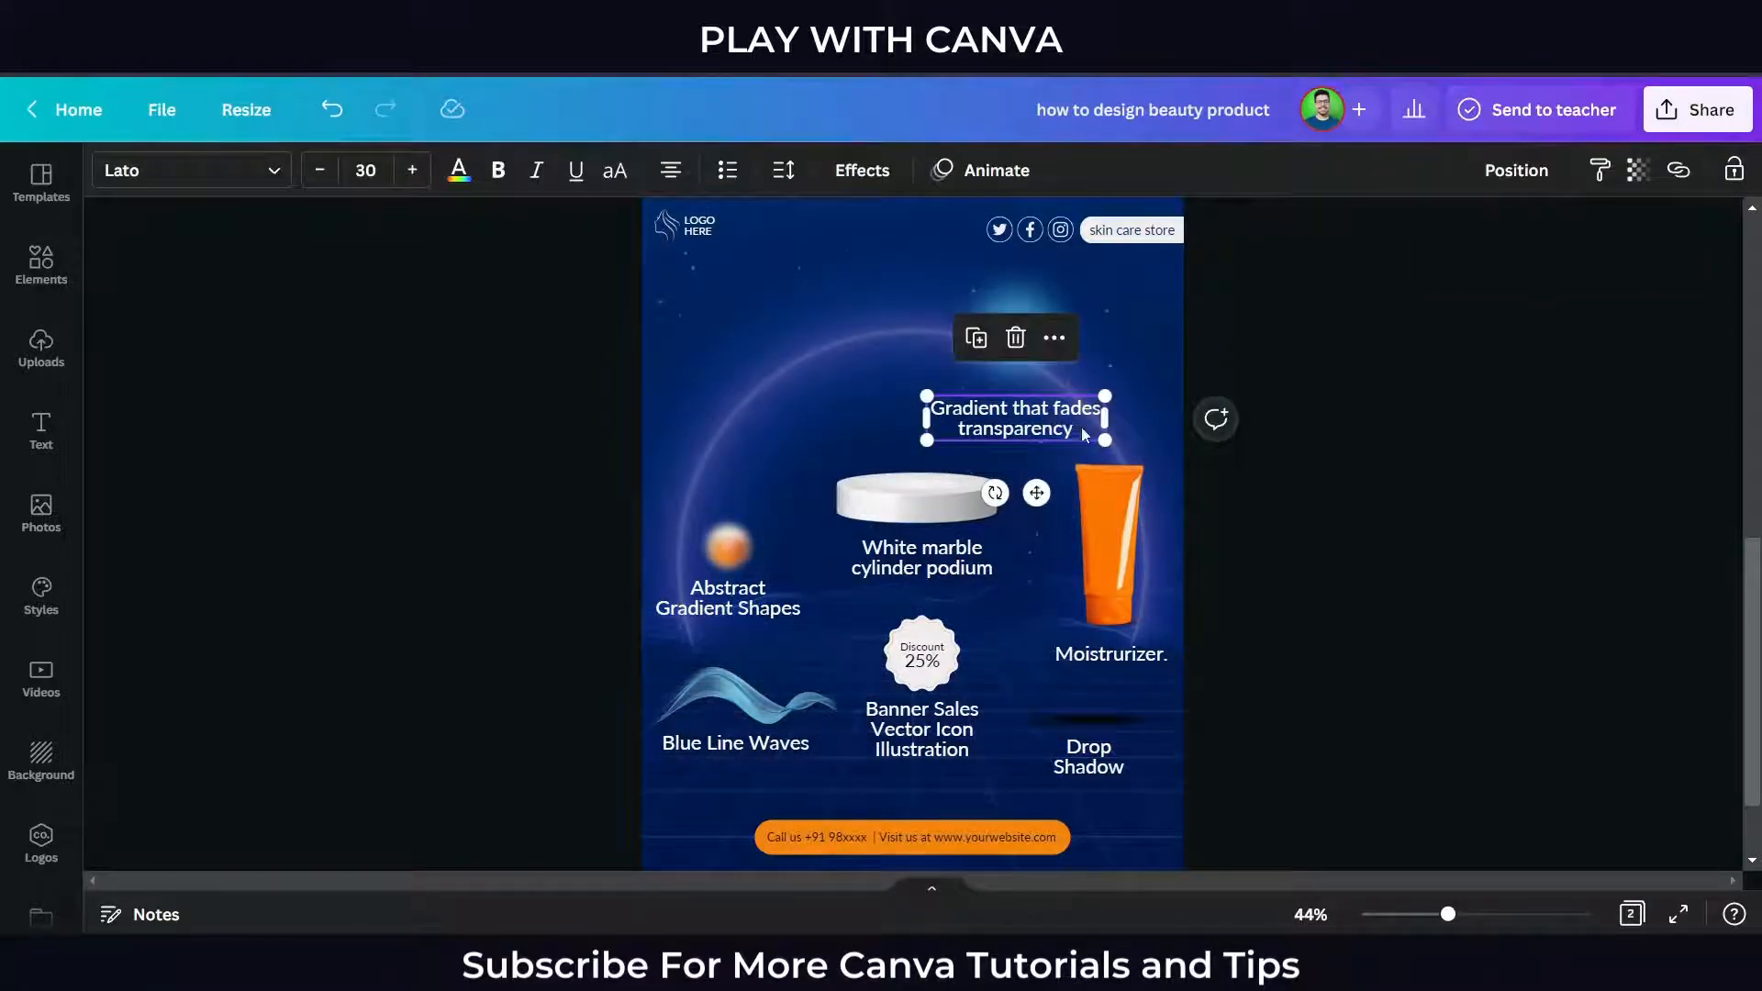
{"action": "key", "text": "Delete"}
Try the blue gradient glow at a transparency value of 100.
{"action": "left_click", "coordinate": [1043, 345]}
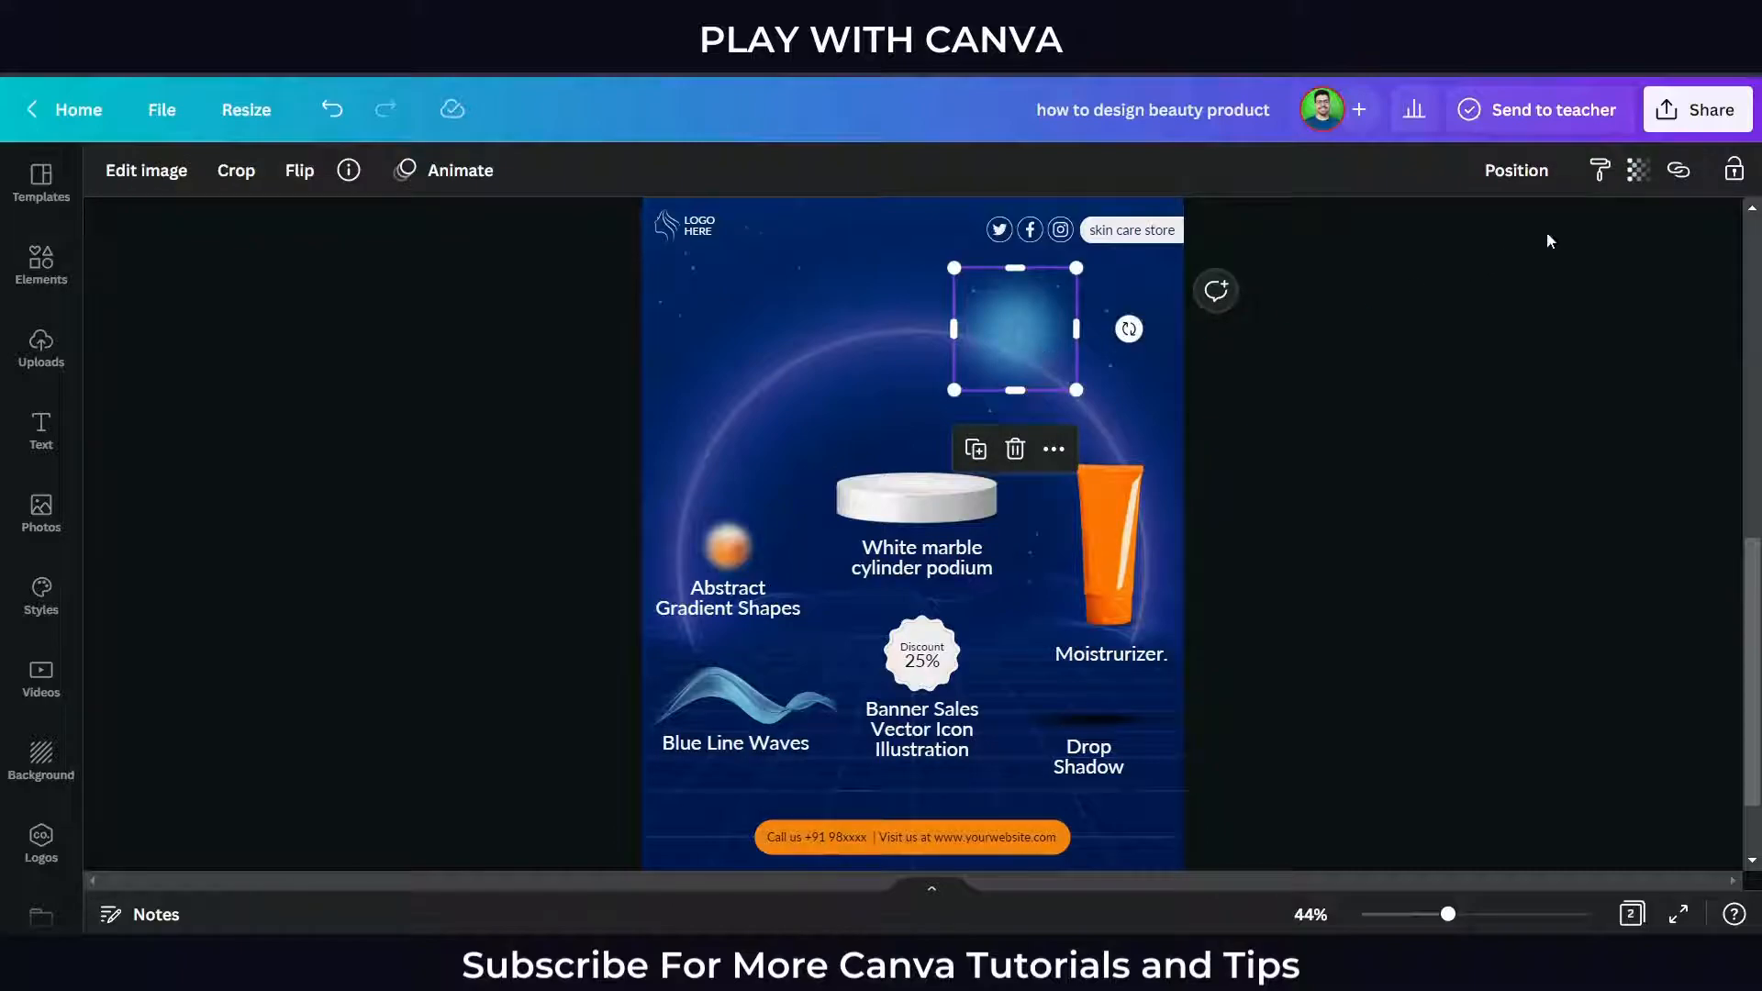
{"action": "left_click", "coordinate": [1634, 170]}
{"action": "left_click_drag", "start_coordinate": [1556, 263], "coordinate": [1655, 282]}
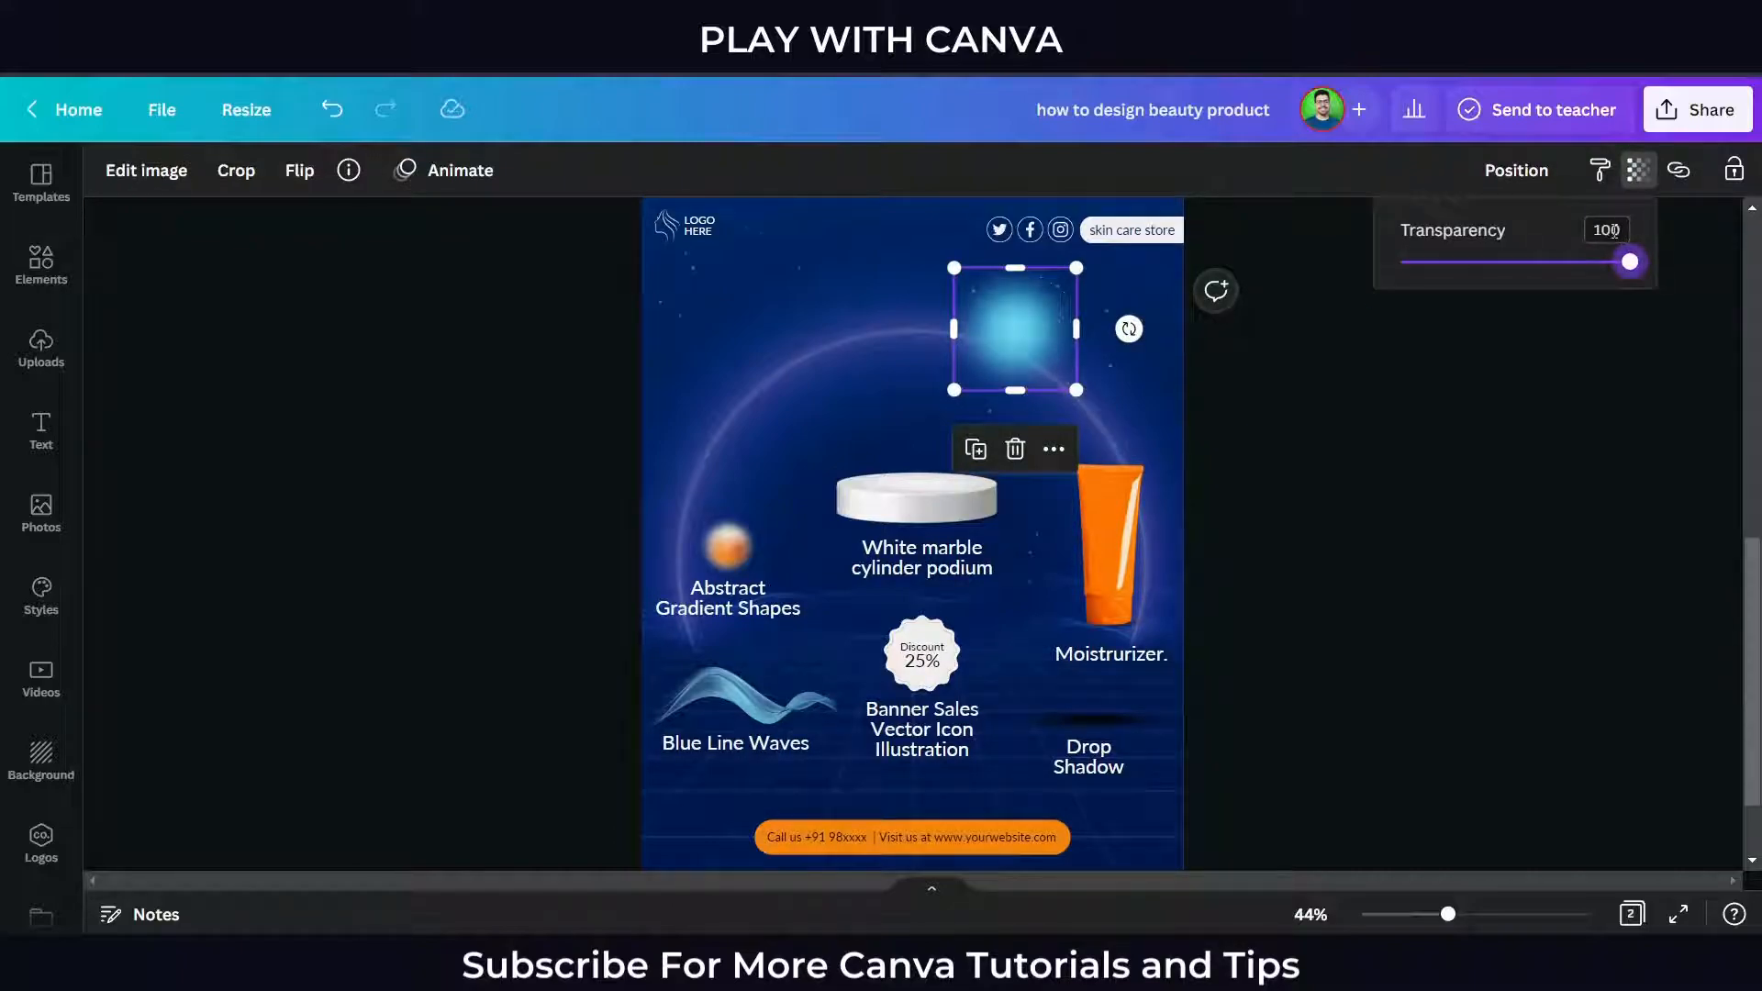
{"action": "left_click", "coordinate": [1028, 345]}
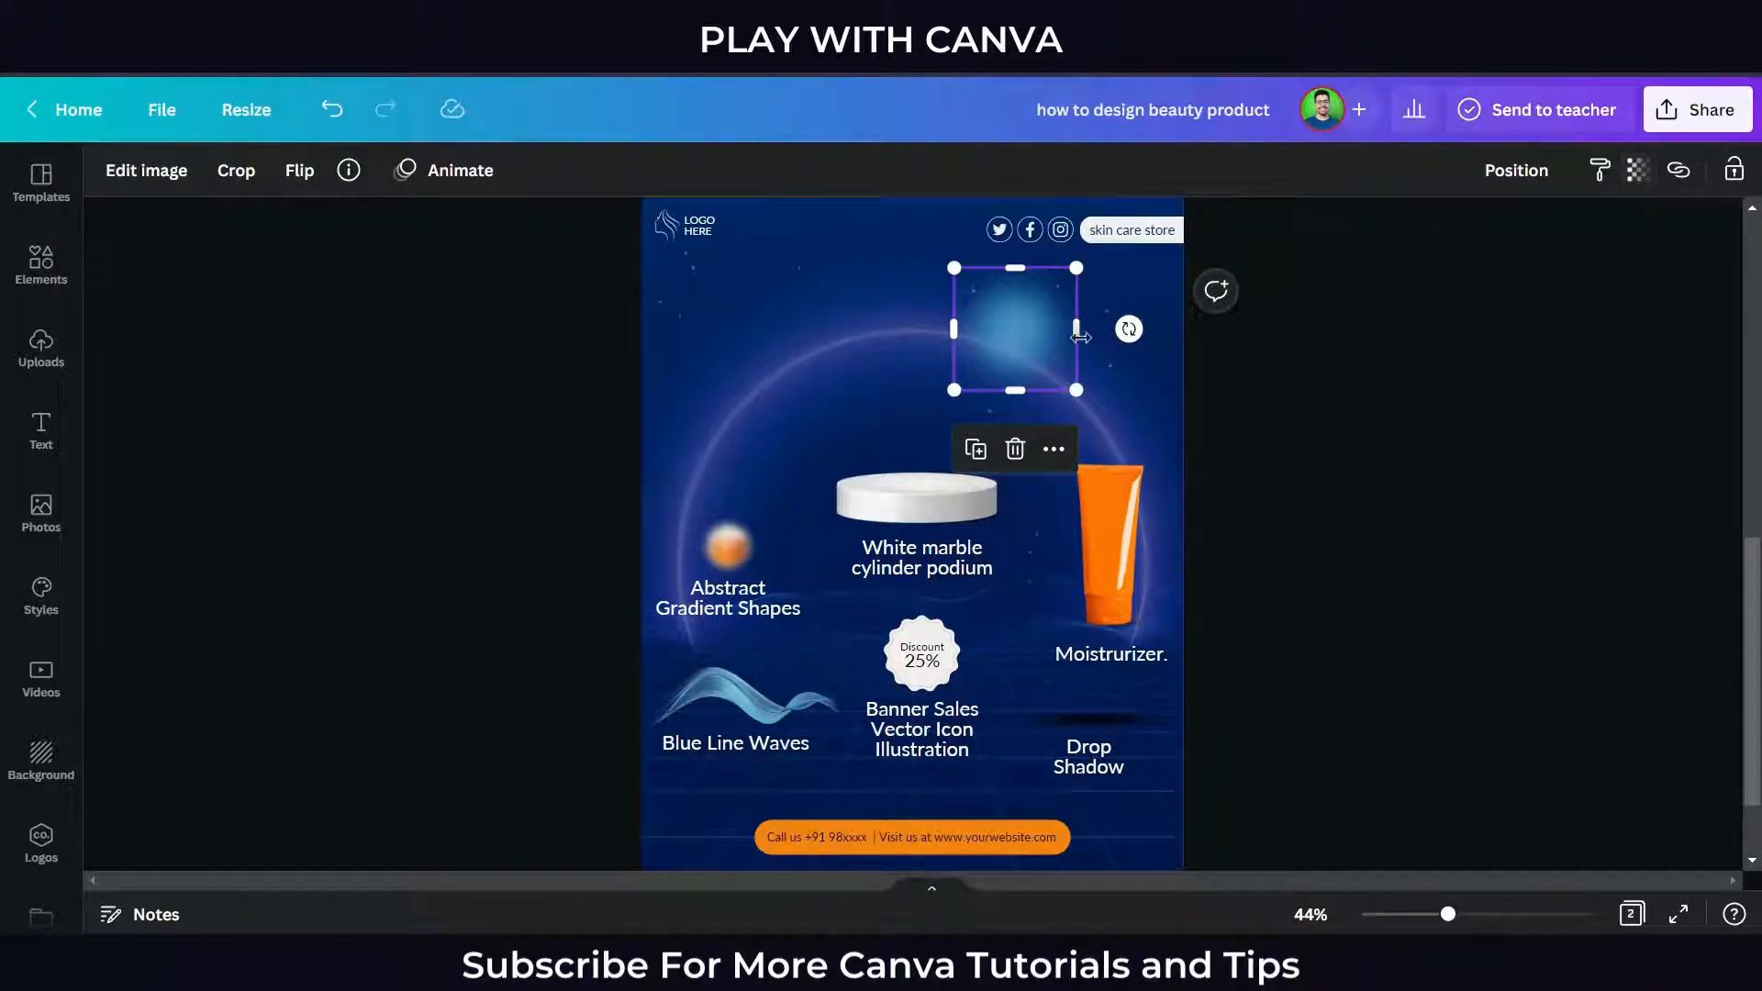
Enlarge the blue gradient glow to the full page width and centre it over the neon arch.
{"action": "left_click_drag", "start_coordinate": [1027, 345], "coordinate": [1271, 785]}
{"action": "left_click_drag", "start_coordinate": [975, 411], "coordinate": [979, 348]}
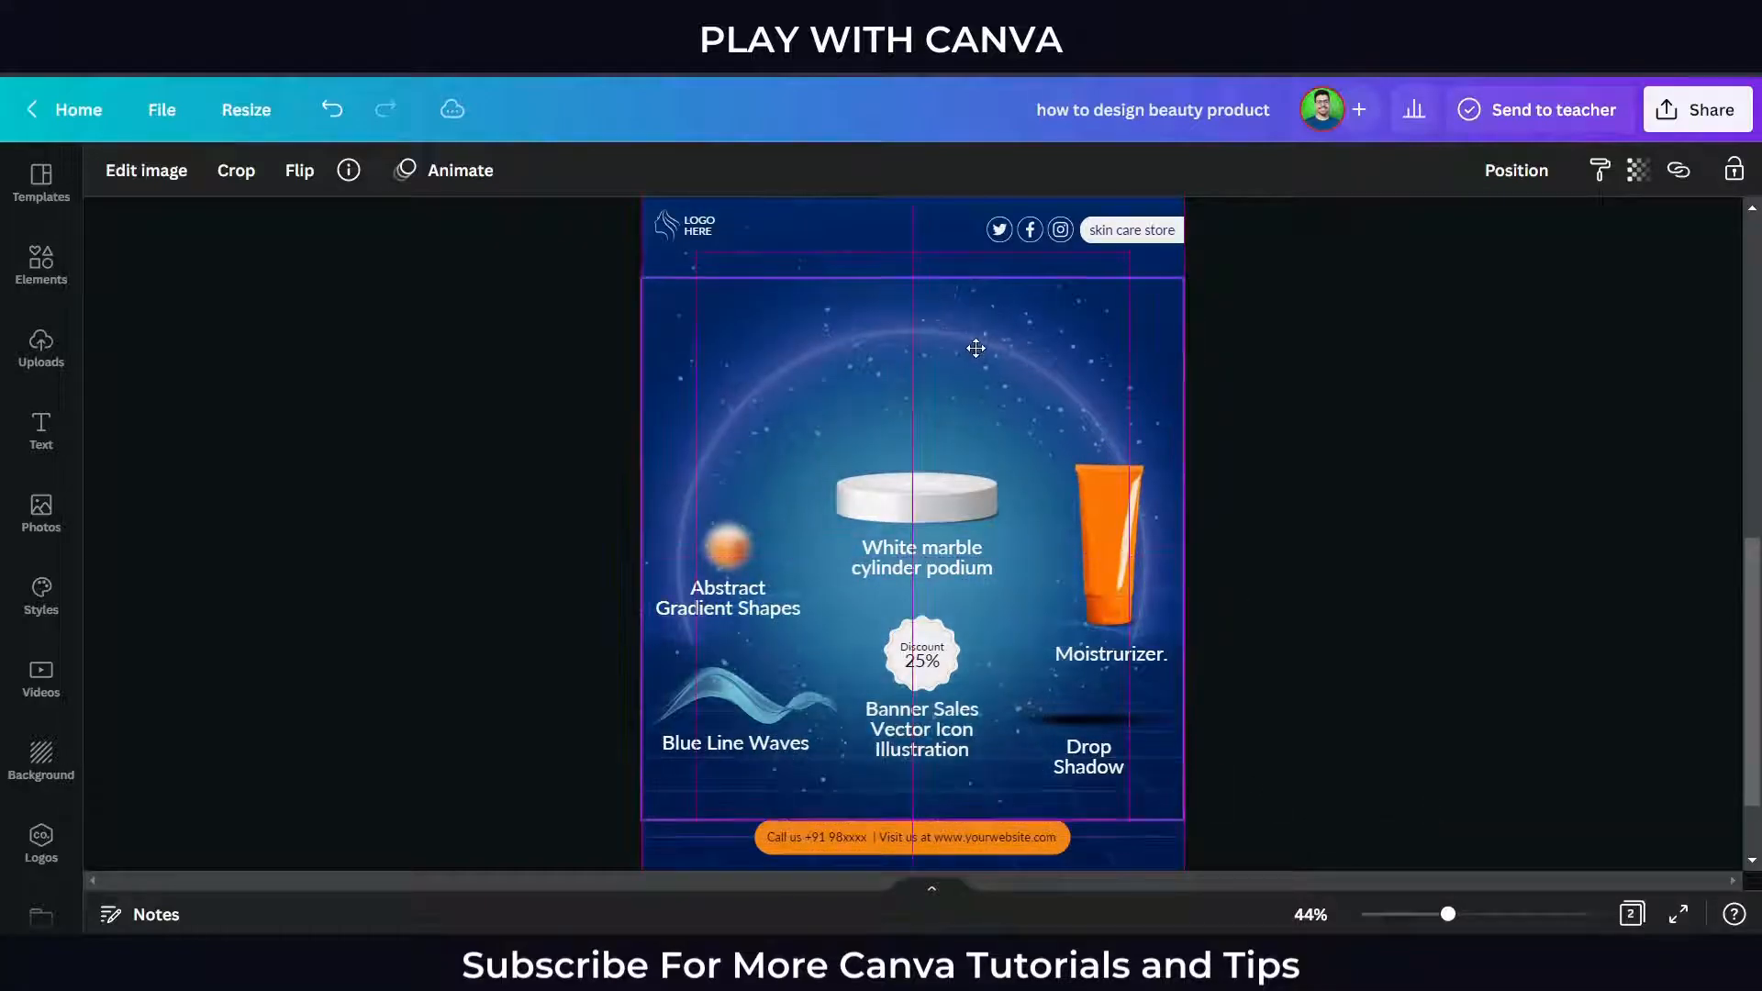
{"action": "left_click", "coordinate": [1518, 175]}
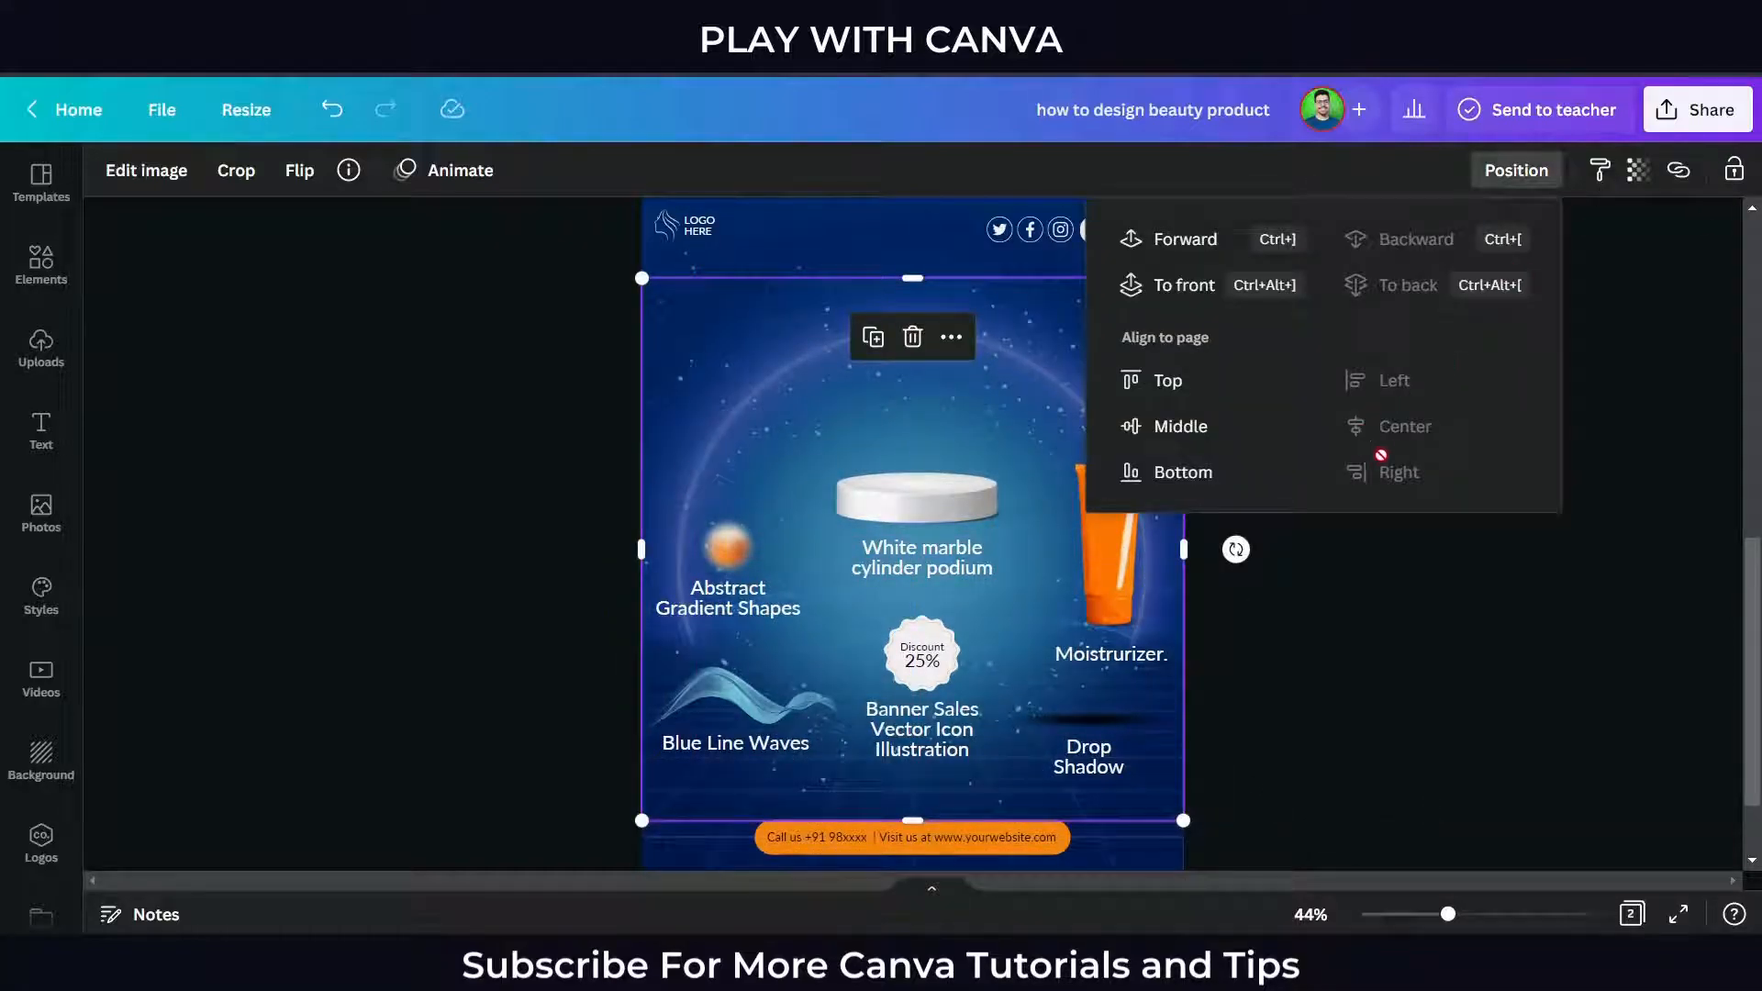
{"action": "left_click", "coordinate": [1440, 623]}
Align the blue glow to the vertical middle of the page and lock it in place.
{"action": "left_click", "coordinate": [1516, 171]}
{"action": "left_click", "coordinate": [1268, 413]}
{"action": "left_click", "coordinate": [1437, 701]}
{"action": "left_click", "coordinate": [1434, 697]}
{"action": "left_click", "coordinate": [1088, 431]}
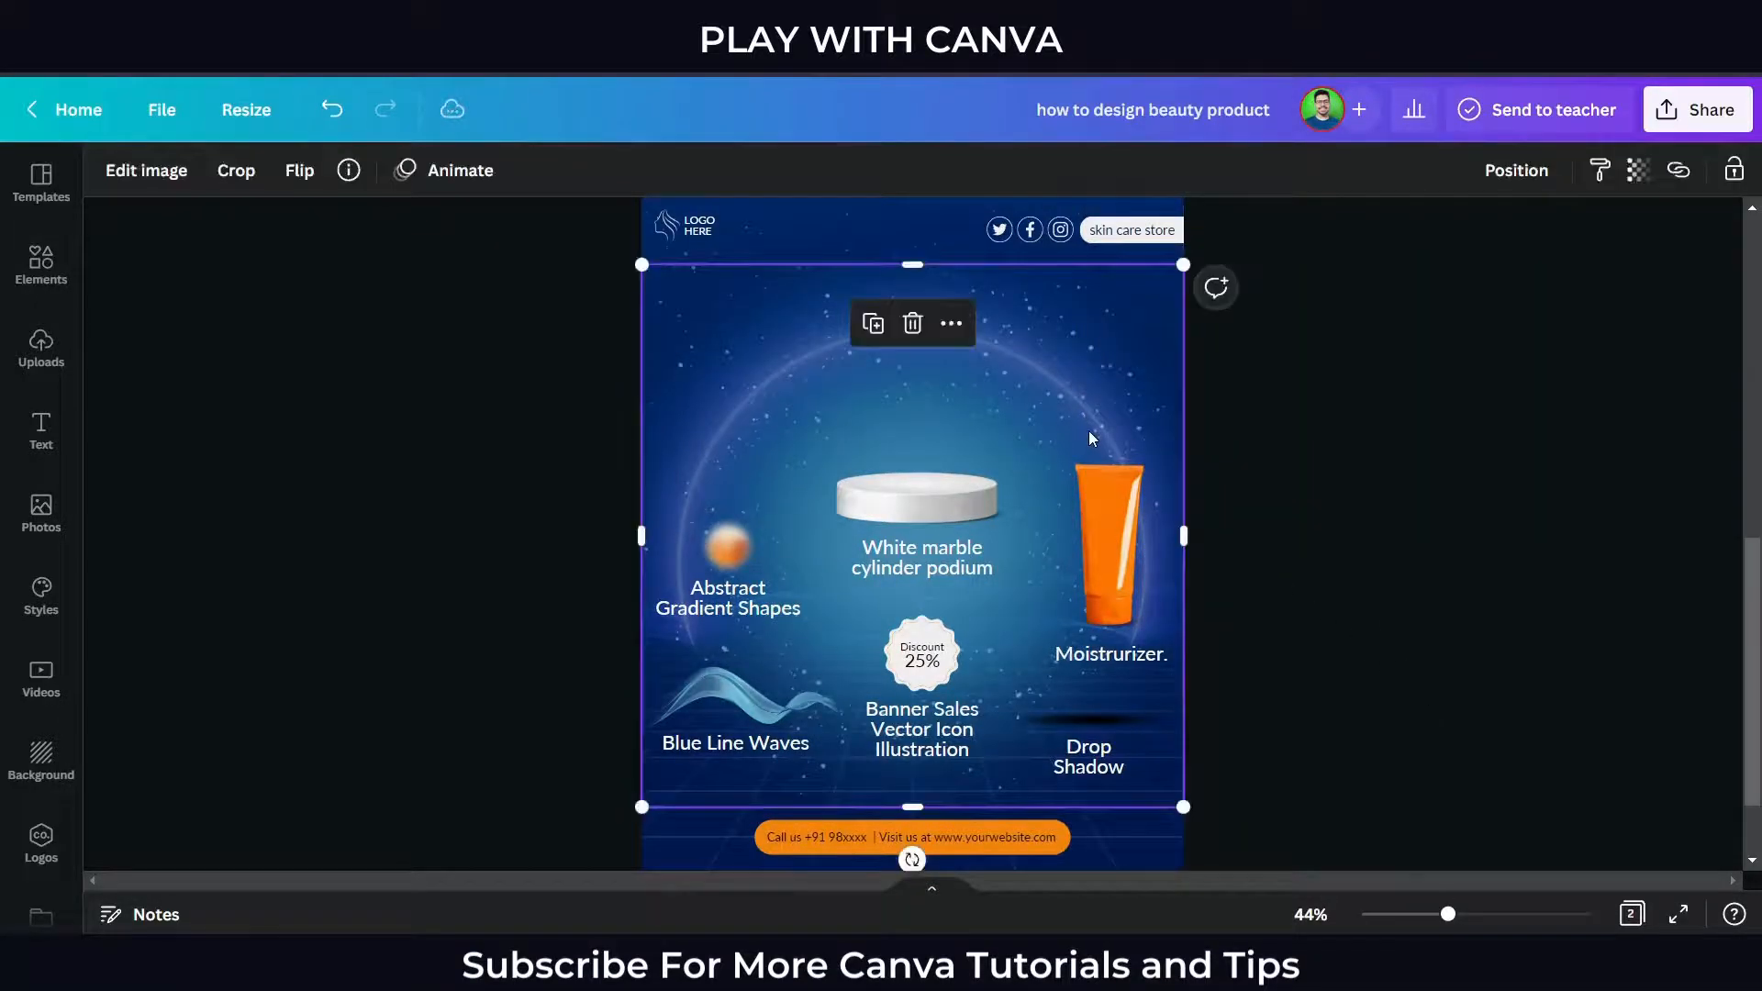
{"action": "left_click", "coordinate": [1734, 171]}
{"action": "left_click", "coordinate": [1392, 533]}
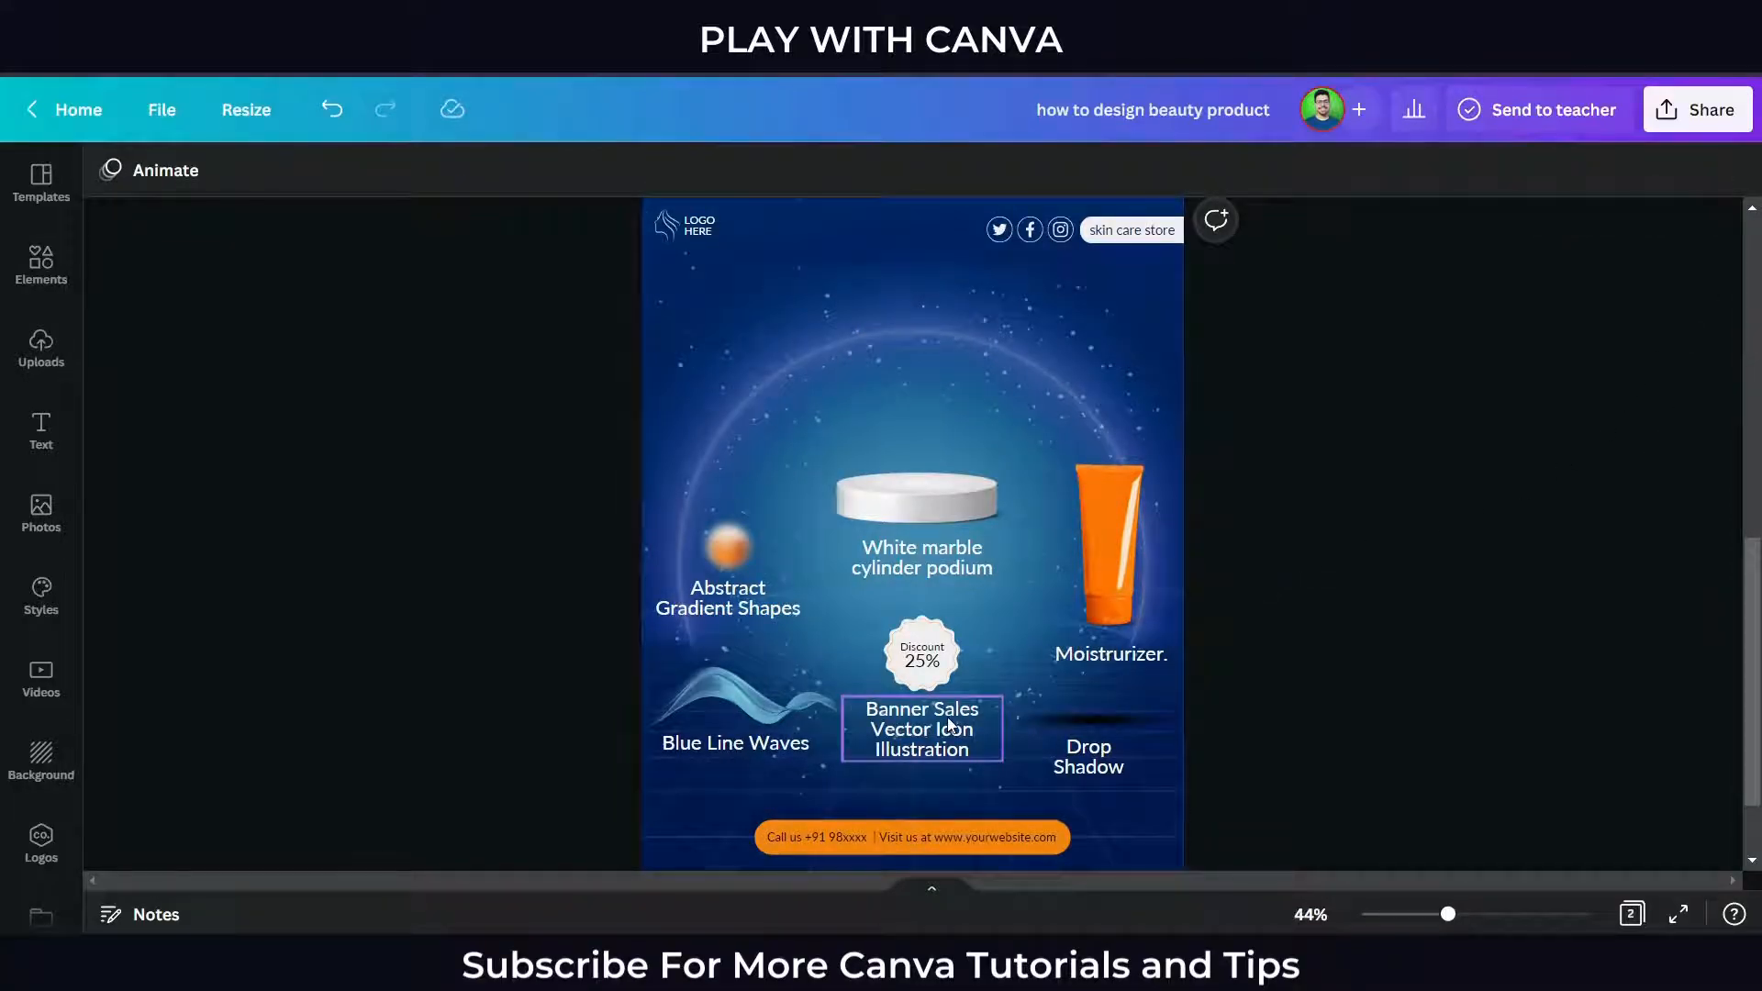
Move the blue line wave graphic to the upper part of the page and delete its "Blue Line Waves" caption.
{"action": "left_click_drag", "start_coordinate": [772, 697], "coordinate": [901, 310]}
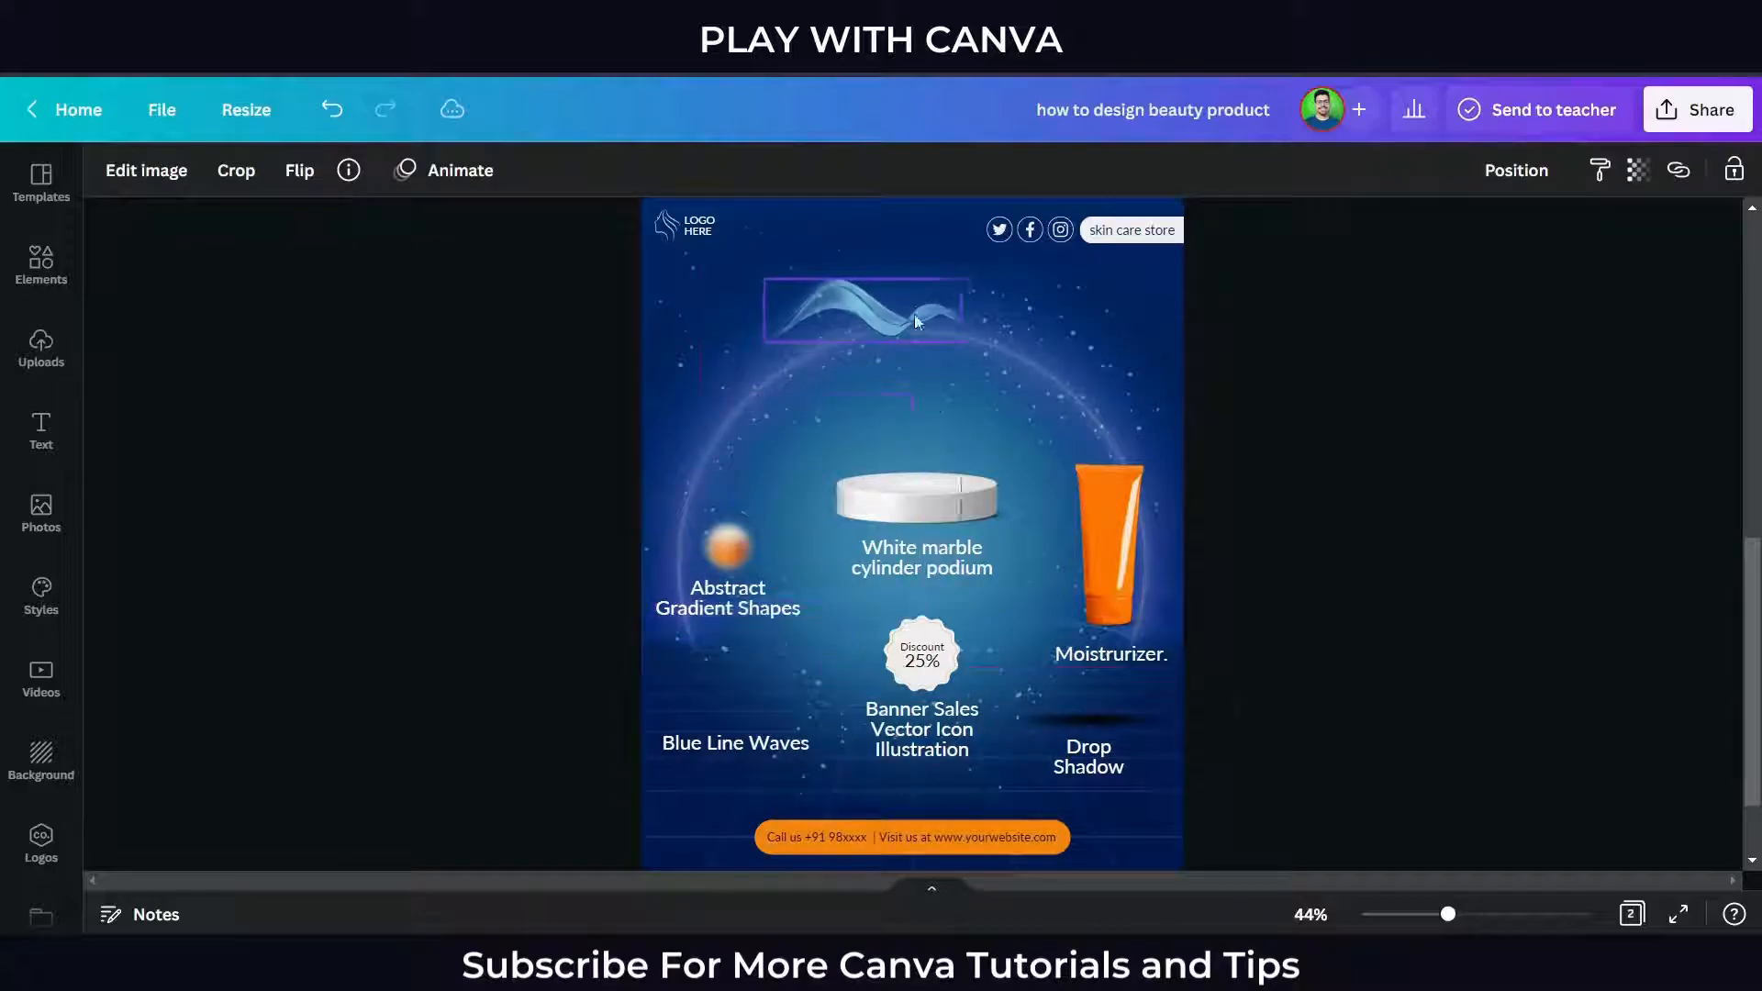
{"action": "left_click", "coordinate": [784, 739]}
{"action": "key", "text": "Delete"}
Set the blue line wave's transparency to 30.
{"action": "left_click", "coordinate": [918, 317]}
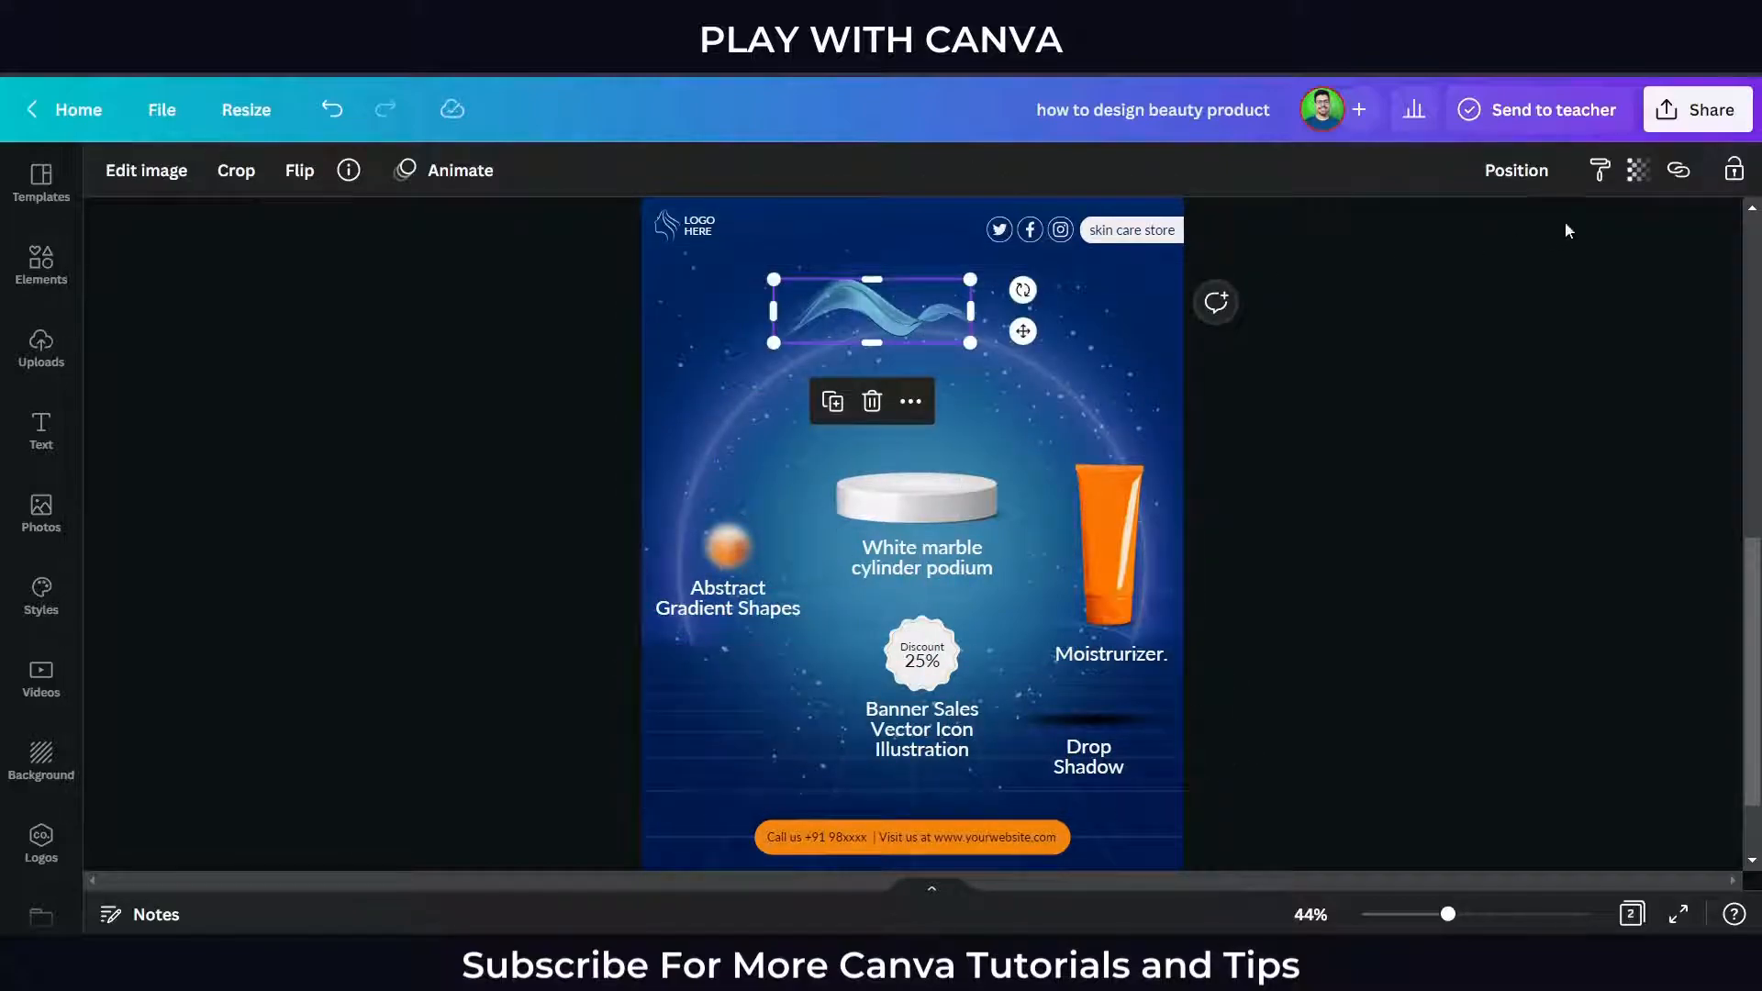
{"action": "left_click", "coordinate": [1639, 172]}
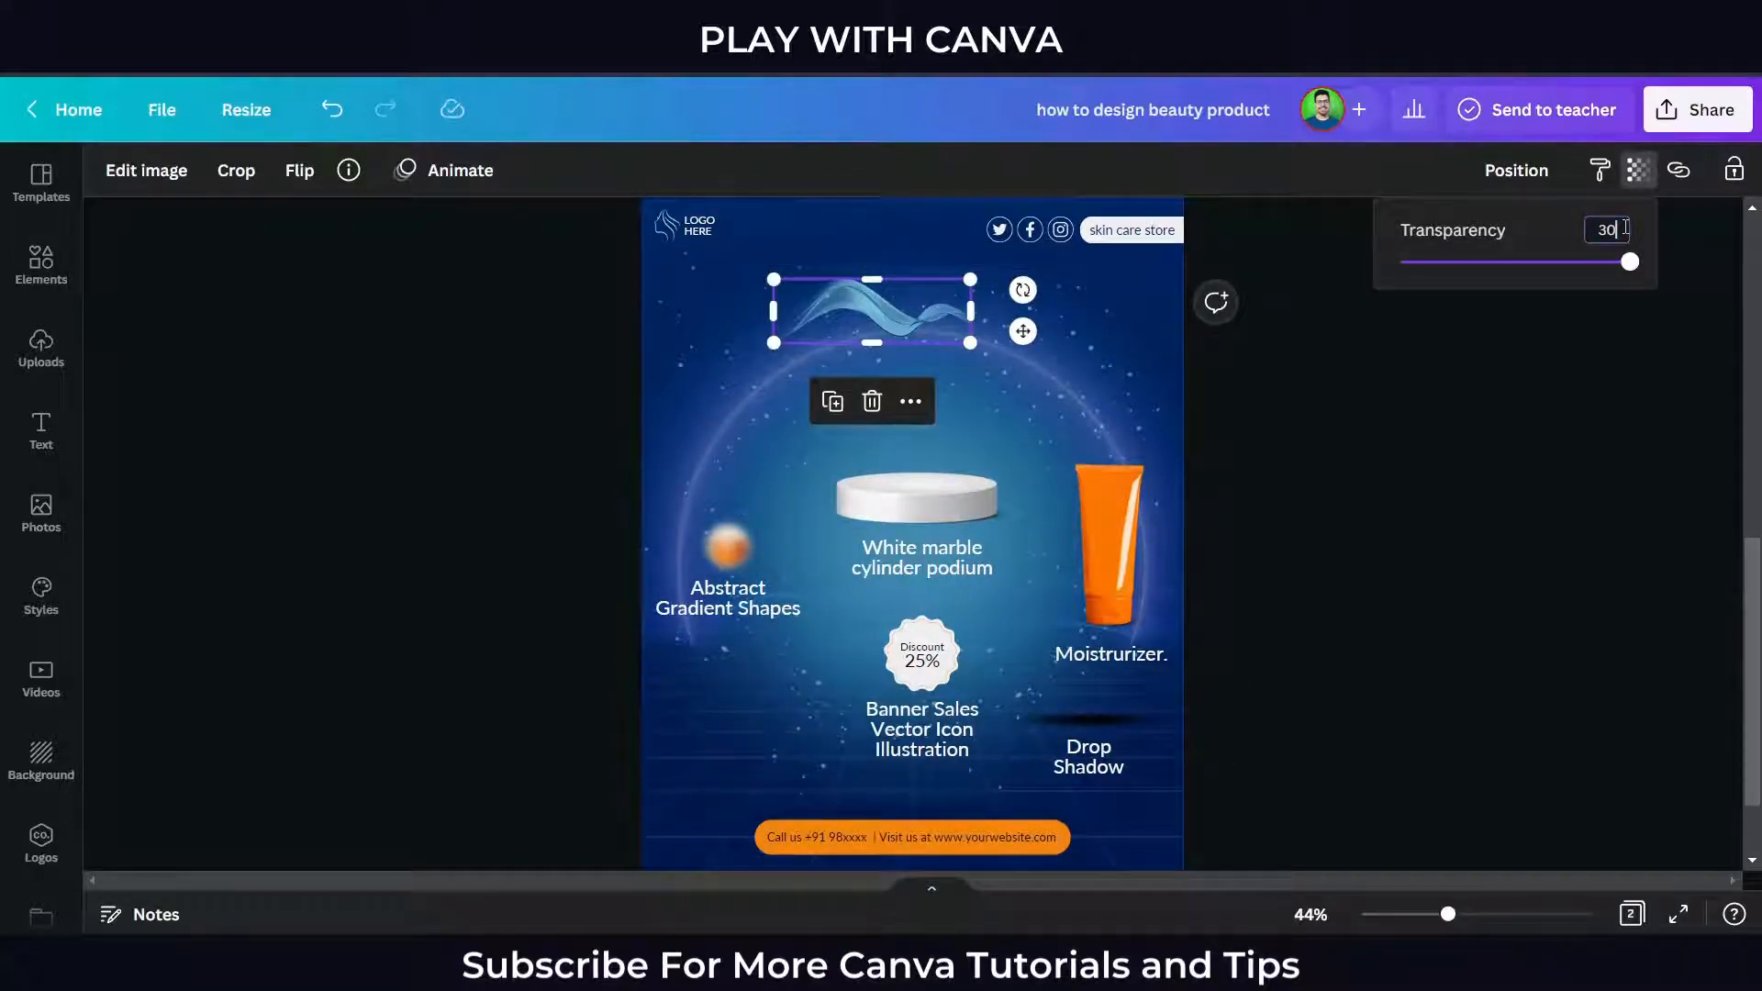
{"action": "key", "text": "Return"}
{"action": "left_click", "coordinate": [1600, 531]}
Rotate and enlarge the blue wave so it sweeps down from the page's upper-left edge across the arch.
{"action": "left_click_drag", "start_coordinate": [1021, 291], "coordinate": [1222, 611]}
{"action": "scroll", "coordinate": [1303, 604], "scroll_direction": "up", "scroll_amount": 1}
{"action": "left_click_drag", "start_coordinate": [986, 489], "coordinate": [780, 330]}
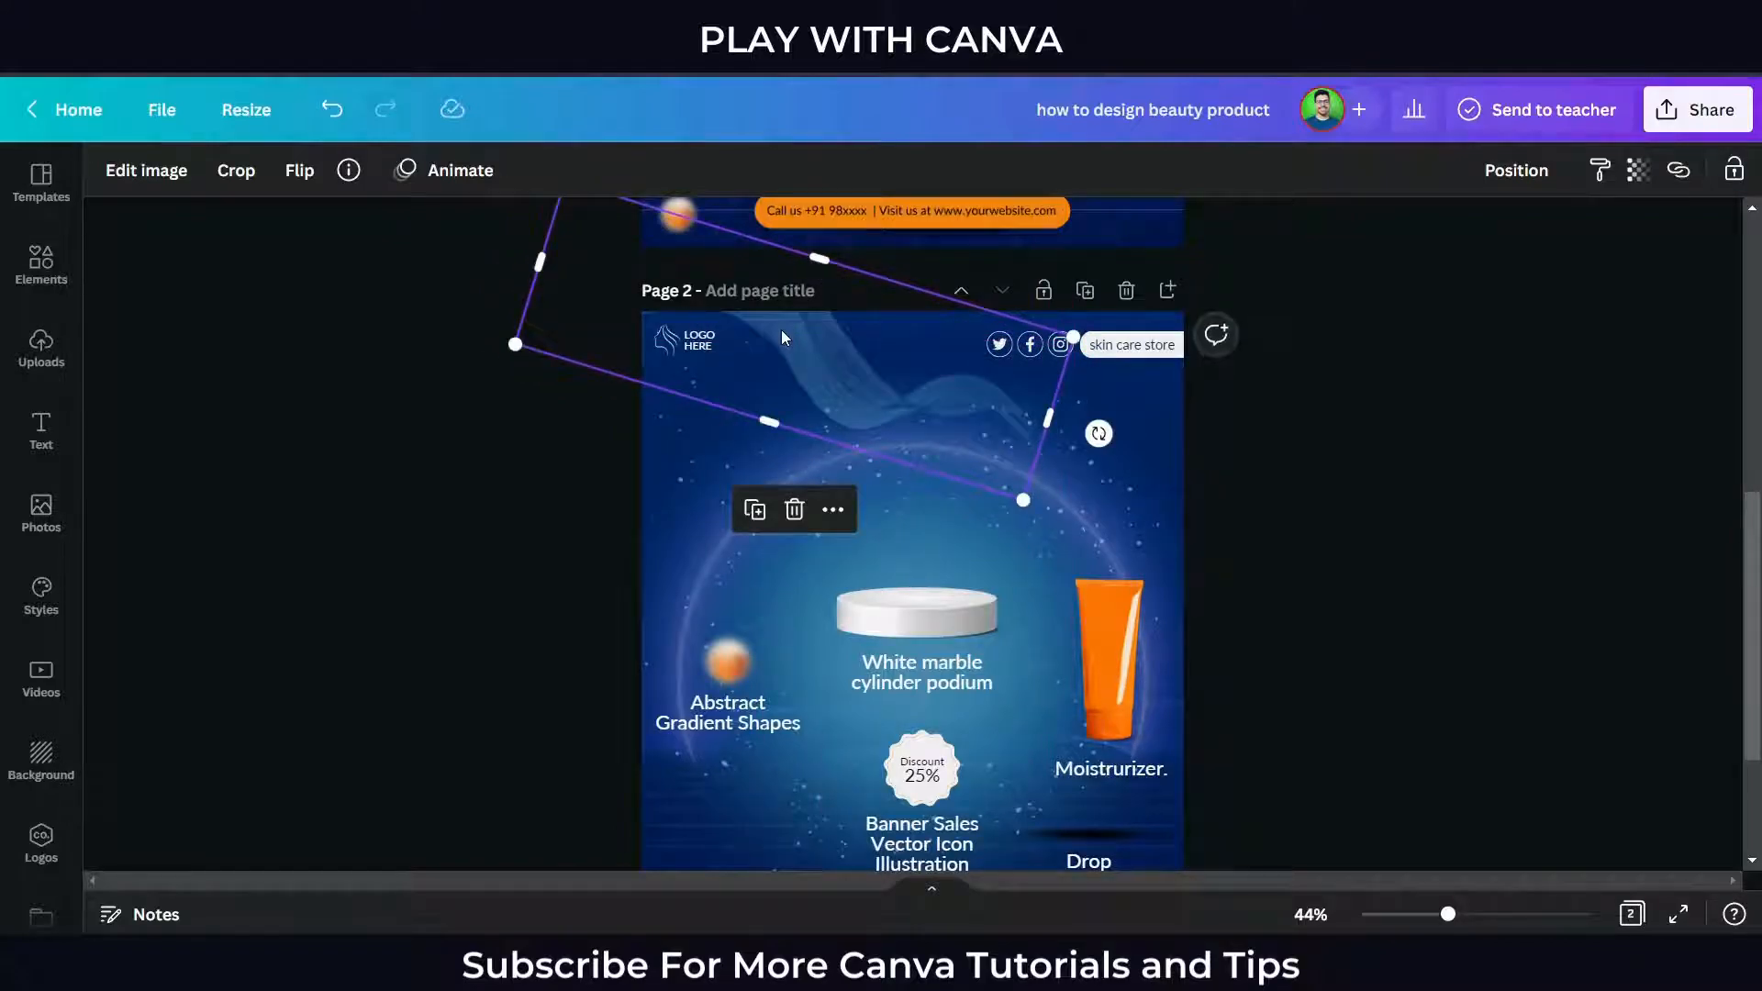
{"action": "left_click", "coordinate": [1311, 549]}
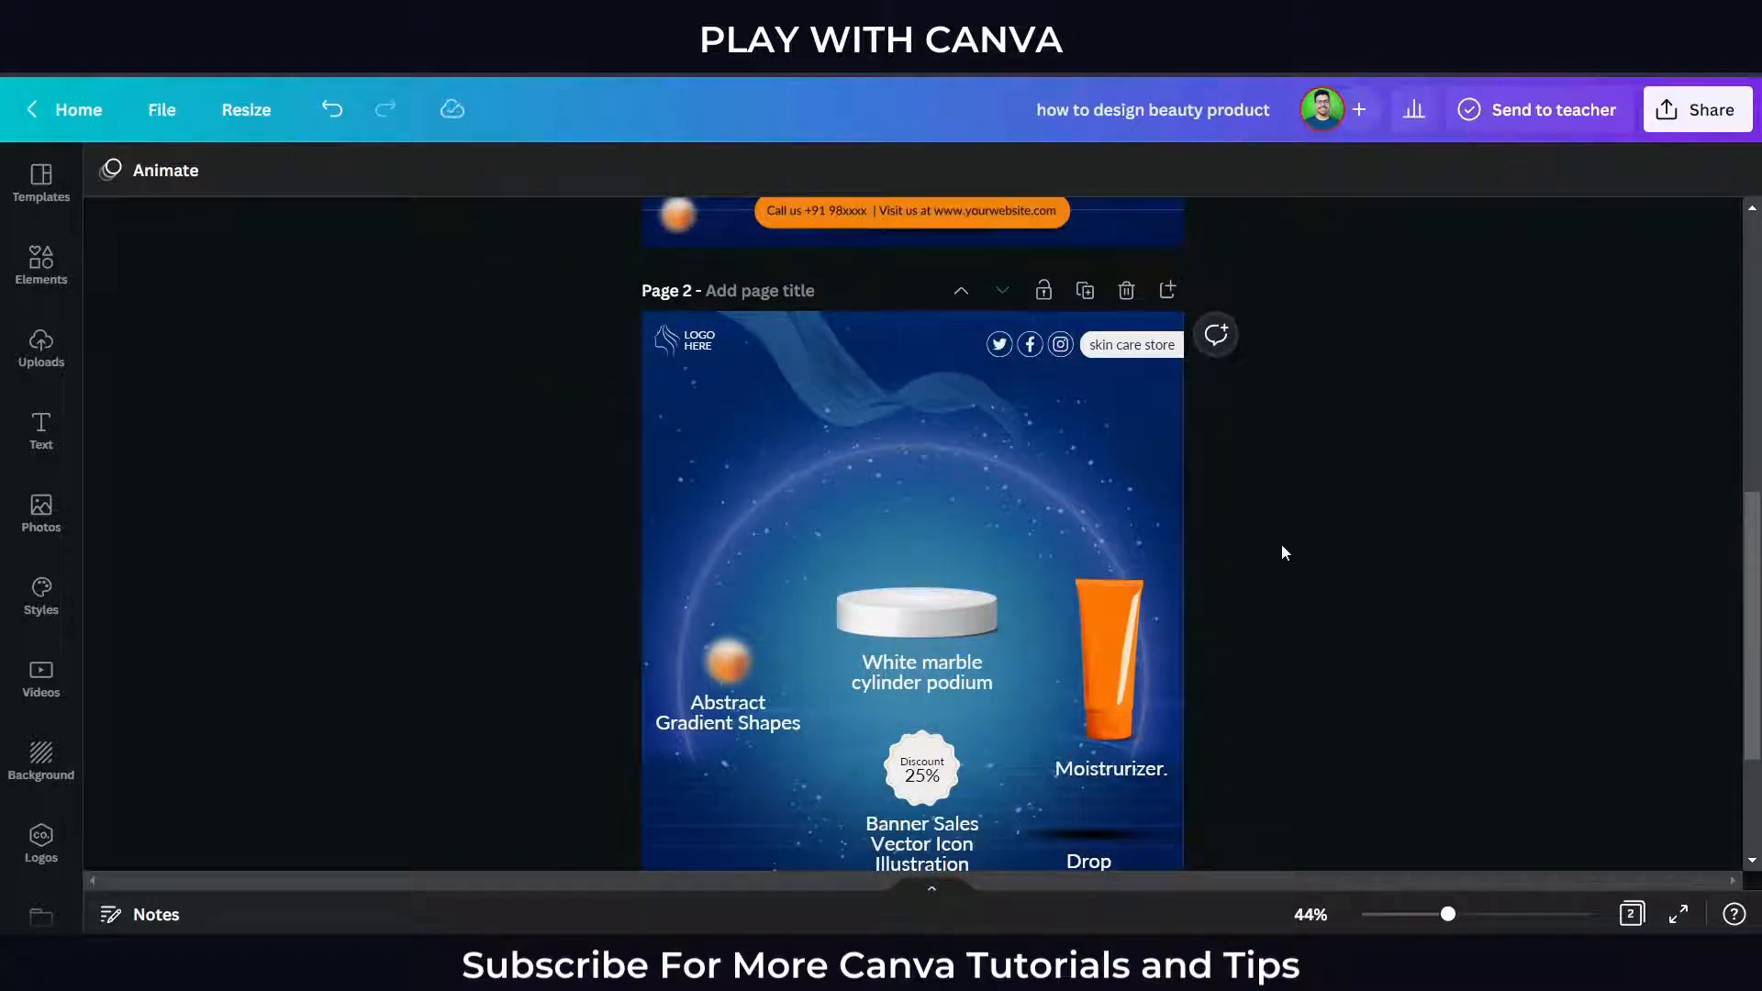
{"action": "left_click", "coordinate": [1029, 405]}
{"action": "left_click_drag", "start_coordinate": [1015, 505], "coordinate": [1071, 558]}
{"action": "left_click_drag", "start_coordinate": [1153, 464], "coordinate": [1132, 530]}
{"action": "scroll", "coordinate": [1240, 570], "scroll_direction": "down", "scroll_amount": 3}
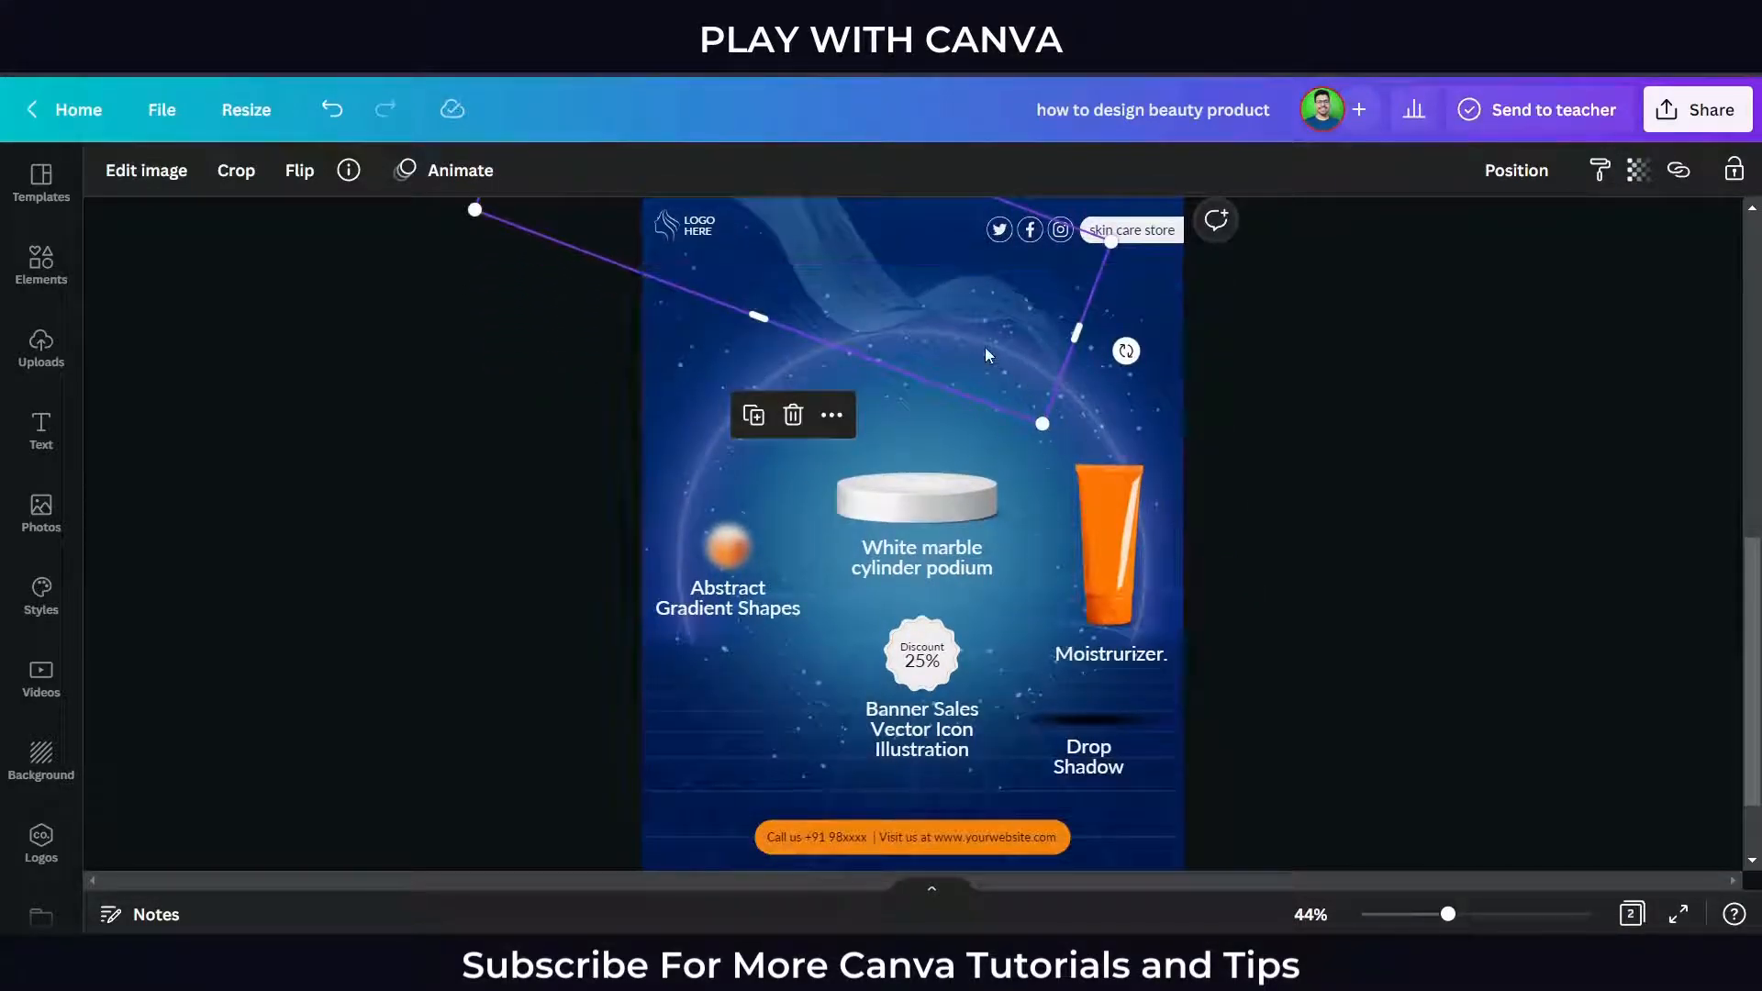
Duplicate the wave, flip the copy horizontally, then shrink and rotate it at the page's right edge behind the tube.
{"action": "left_click_drag", "start_coordinate": [993, 359], "coordinate": [1121, 591]}
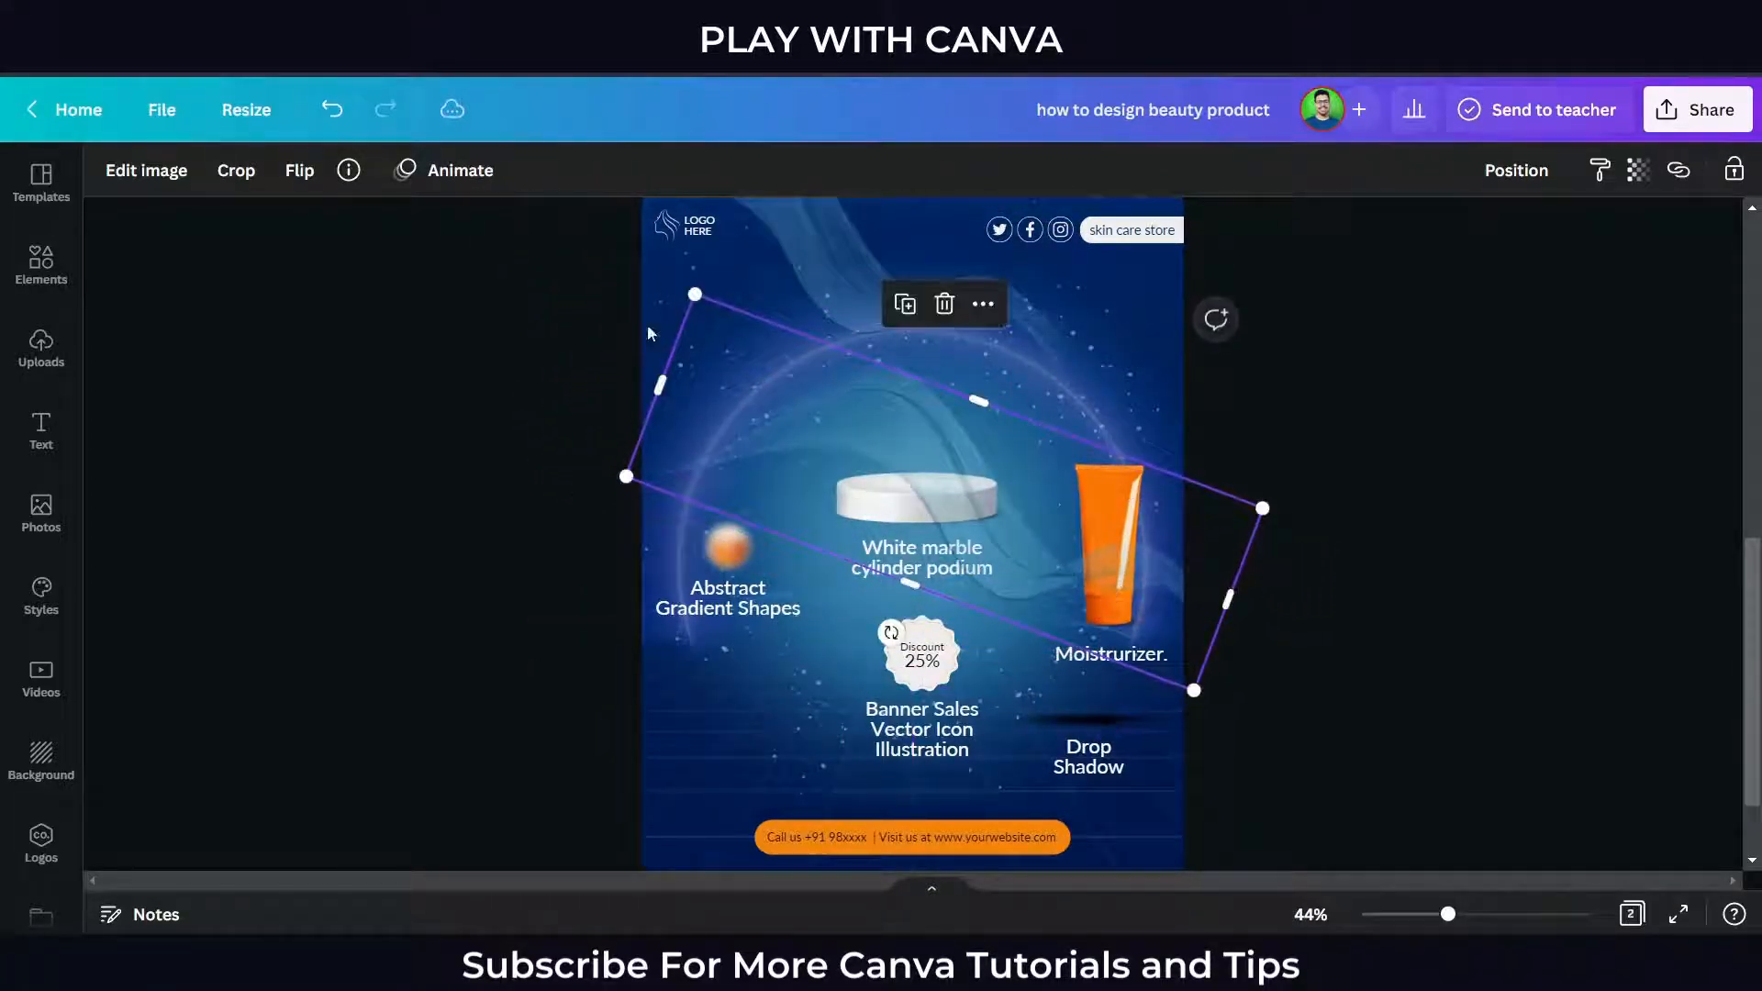
{"action": "left_click", "coordinate": [321, 183]}
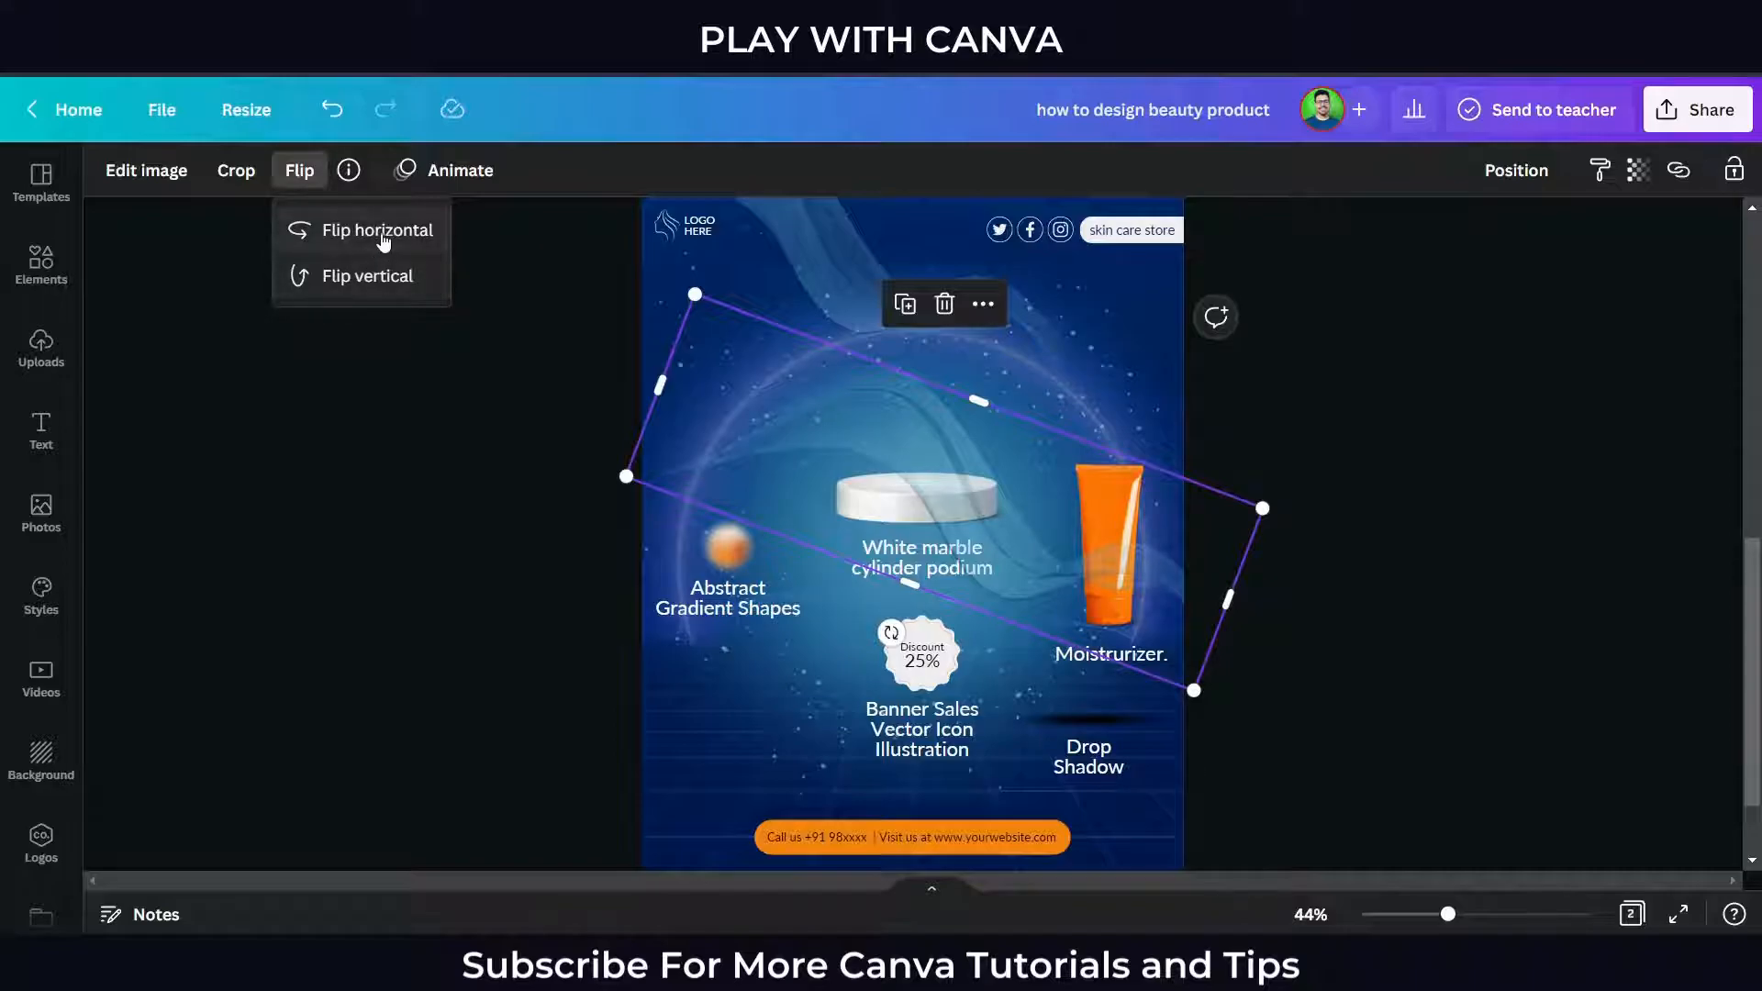
{"action": "left_click", "coordinate": [329, 229]}
{"action": "left_click_drag", "start_coordinate": [895, 635], "coordinate": [976, 639]}
{"action": "left_click_drag", "start_coordinate": [630, 460], "coordinate": [633, 574]}
{"action": "left_click", "coordinate": [1257, 635]}
Duplicate the right-edge wave and mirror, rotate and place the copy at the page's left edge.
{"action": "left_click", "coordinate": [1181, 547]}
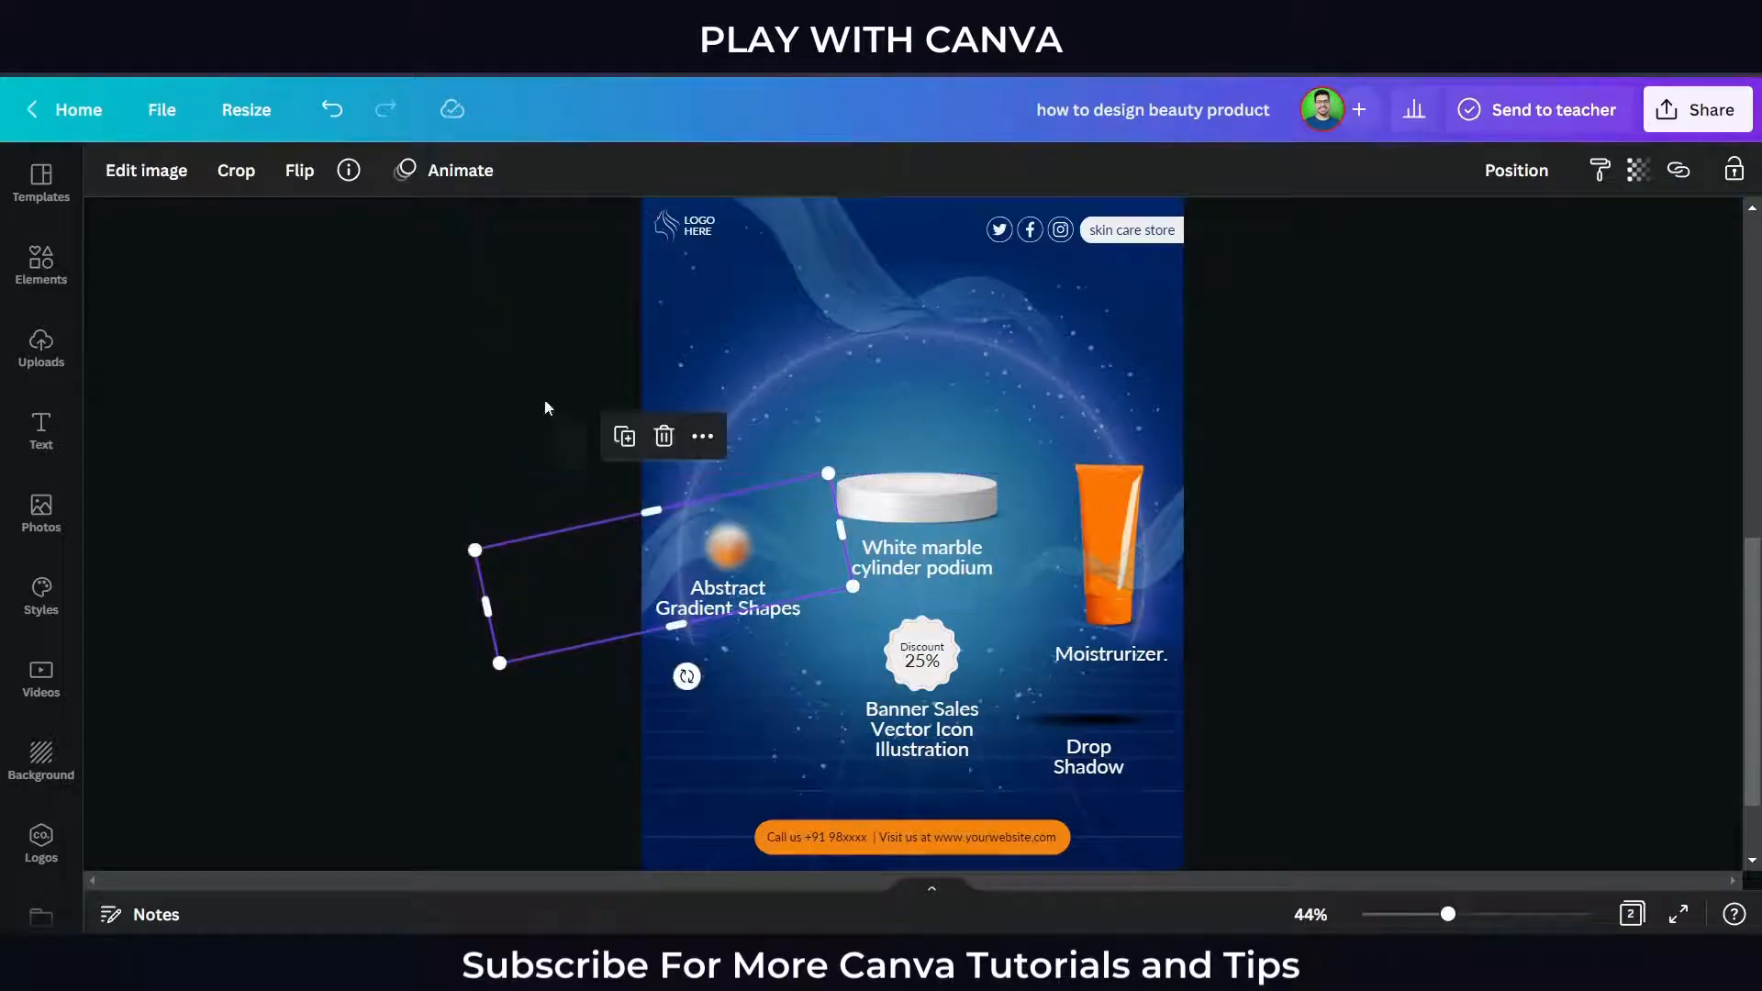
{"action": "left_click", "coordinate": [312, 175]}
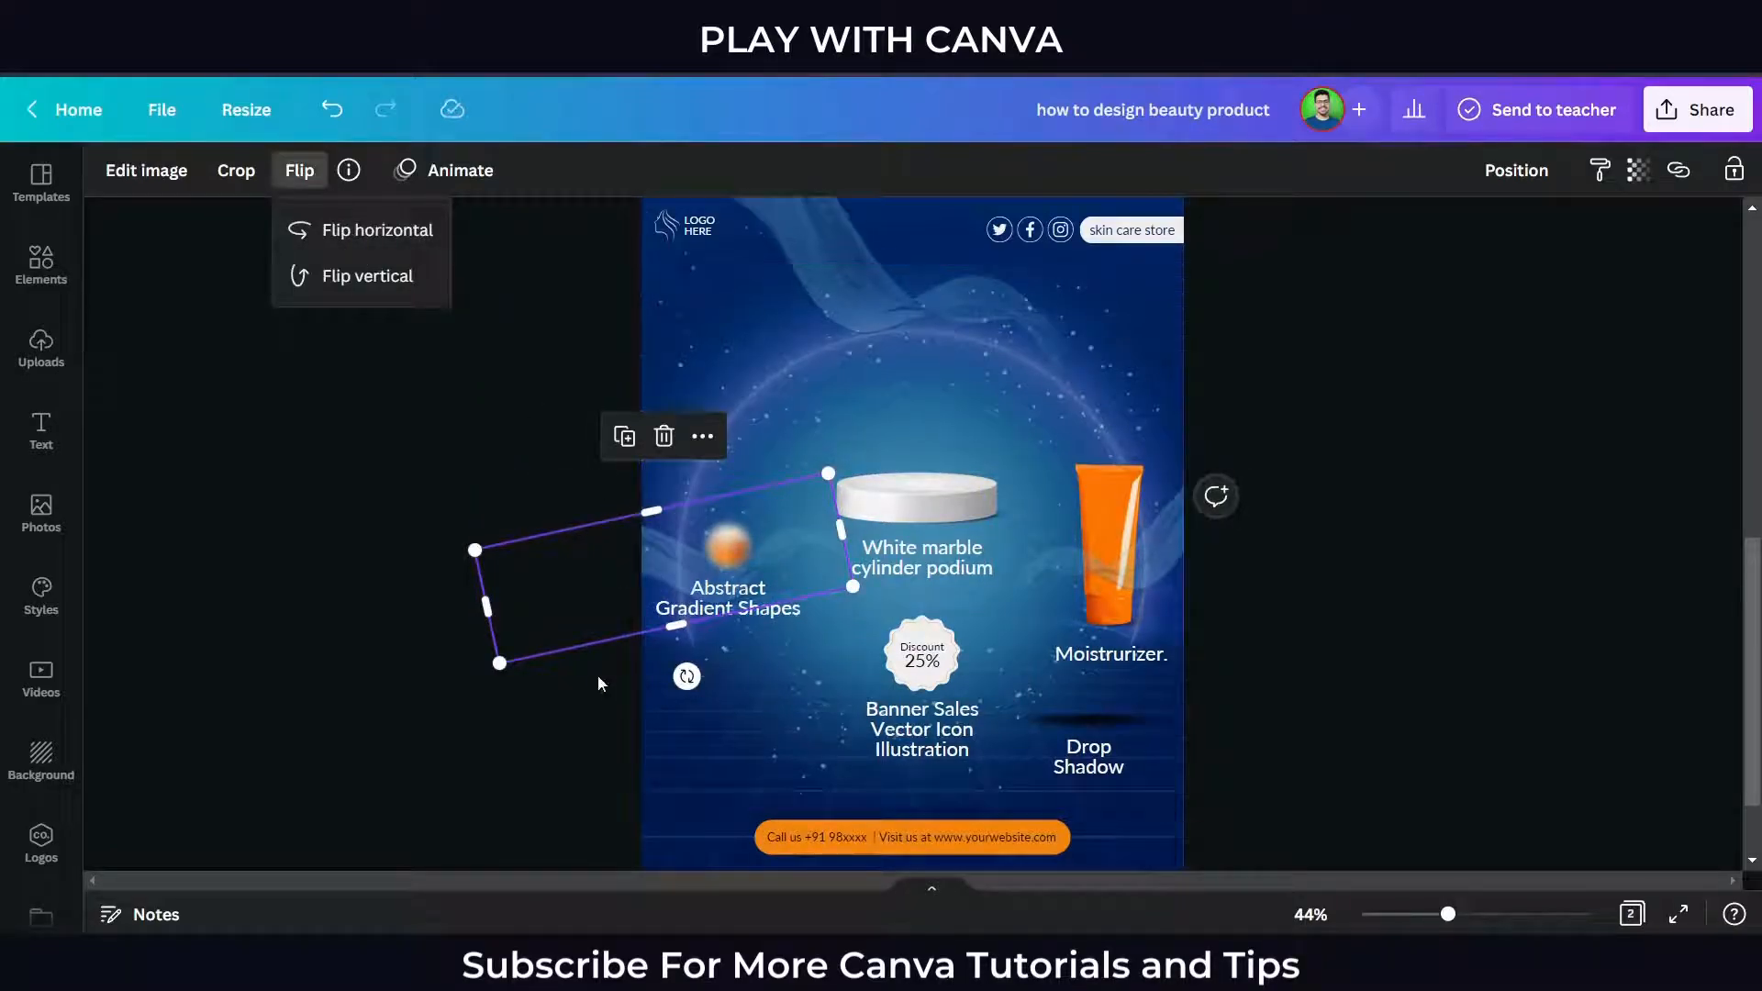
{"action": "left_click", "coordinate": [622, 620]}
{"action": "left_click_drag", "start_coordinate": [586, 603], "coordinate": [587, 605]}
{"action": "left_click_drag", "start_coordinate": [688, 683], "coordinate": [644, 680]}
{"action": "left_click_drag", "start_coordinate": [600, 571], "coordinate": [575, 523]}
{"action": "left_click", "coordinate": [461, 653]}
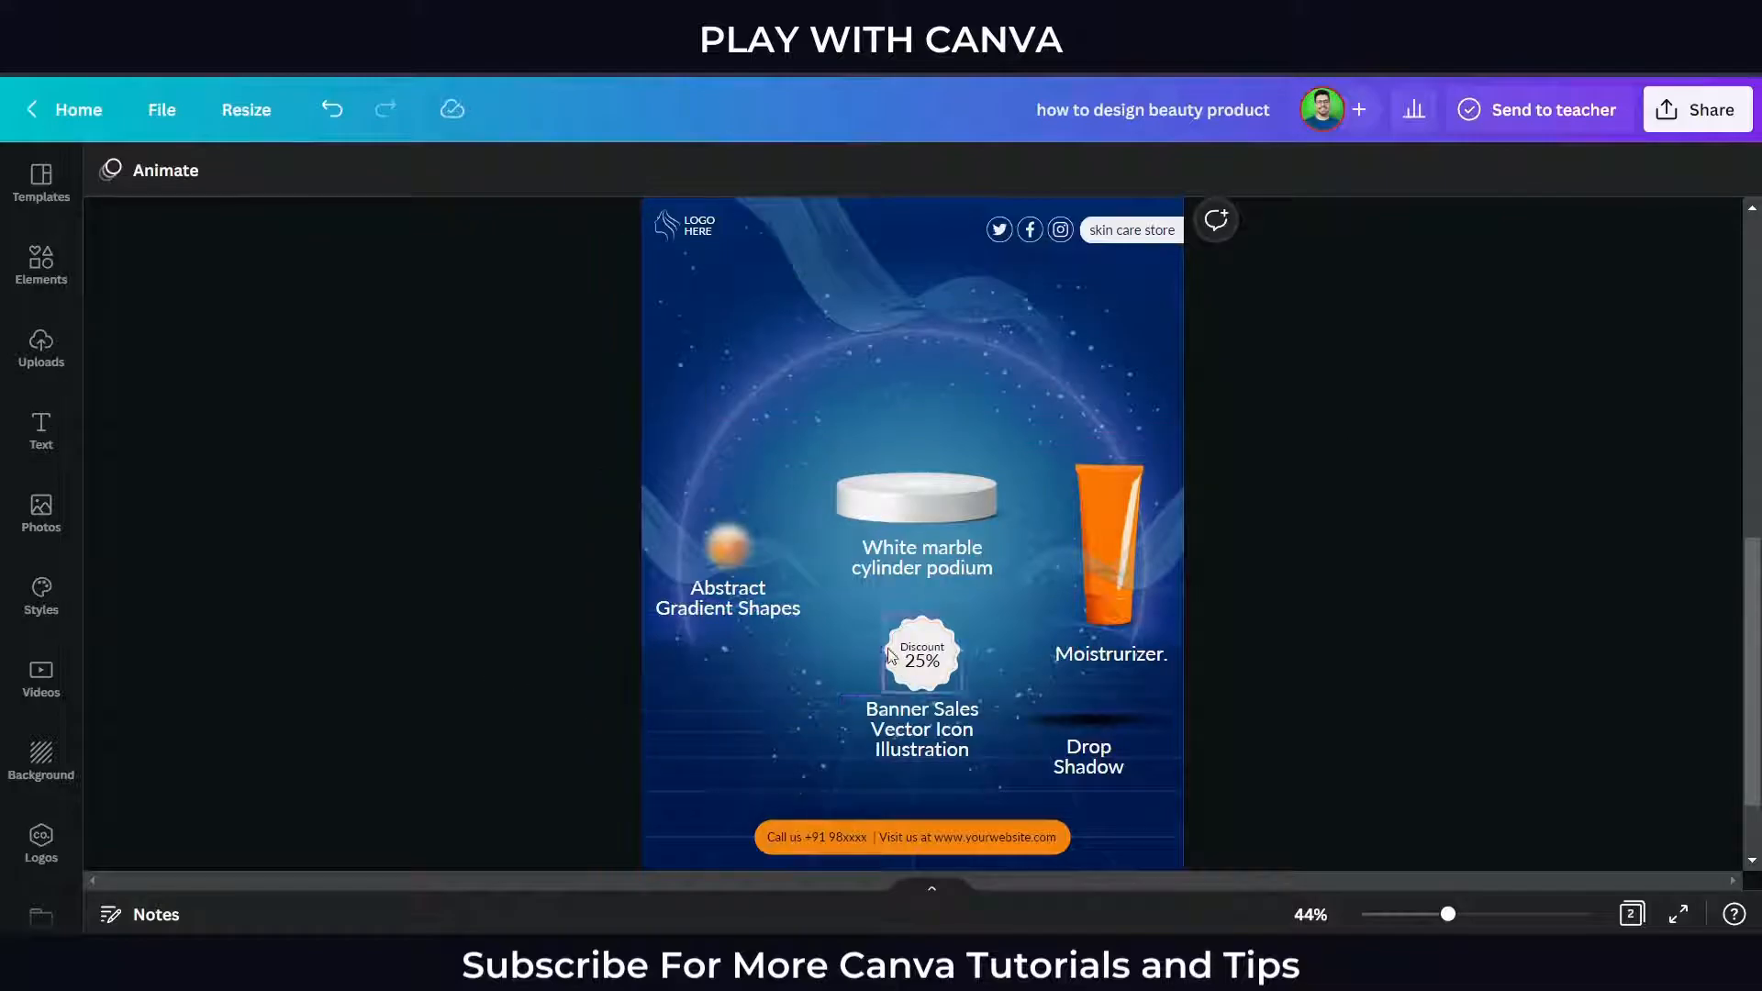
Delete the "Abstract Gradient Shapes" caption under the orange sphere.
{"action": "left_click", "coordinate": [765, 608]}
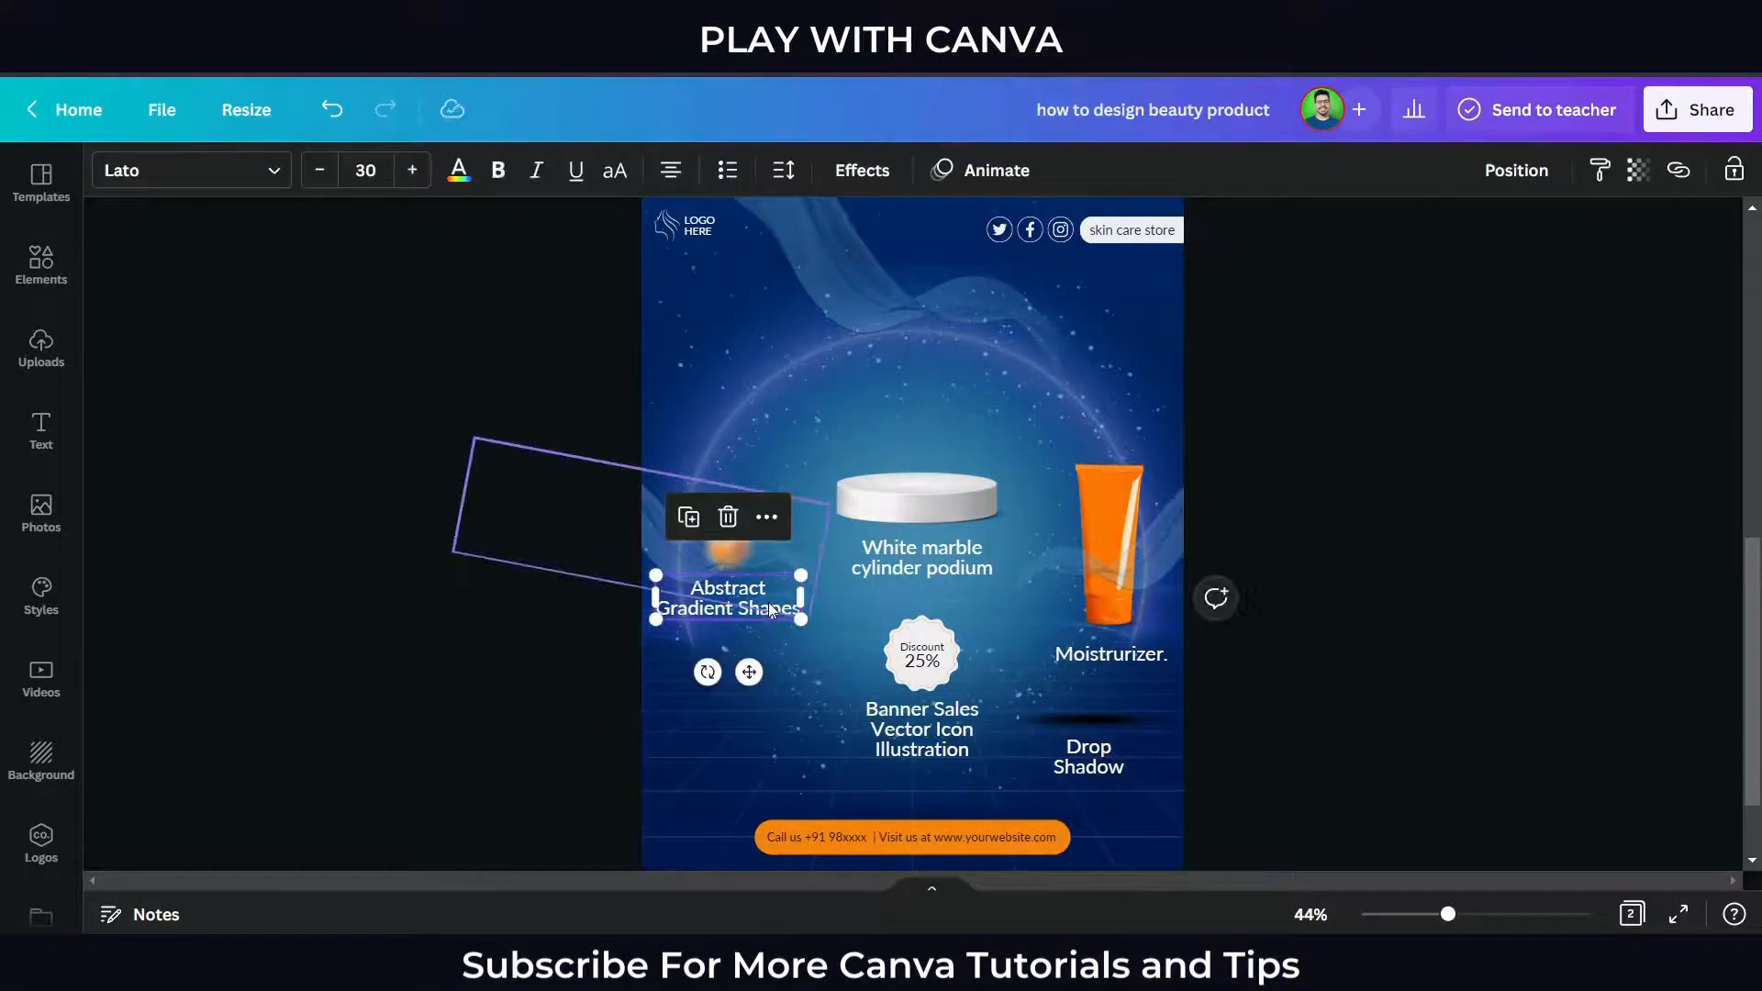
{"action": "key", "text": "Delete"}
Send the left-edge wave backward and move the blurred orange sphere to the page's lower-left area.
{"action": "left_click", "coordinate": [731, 536]}
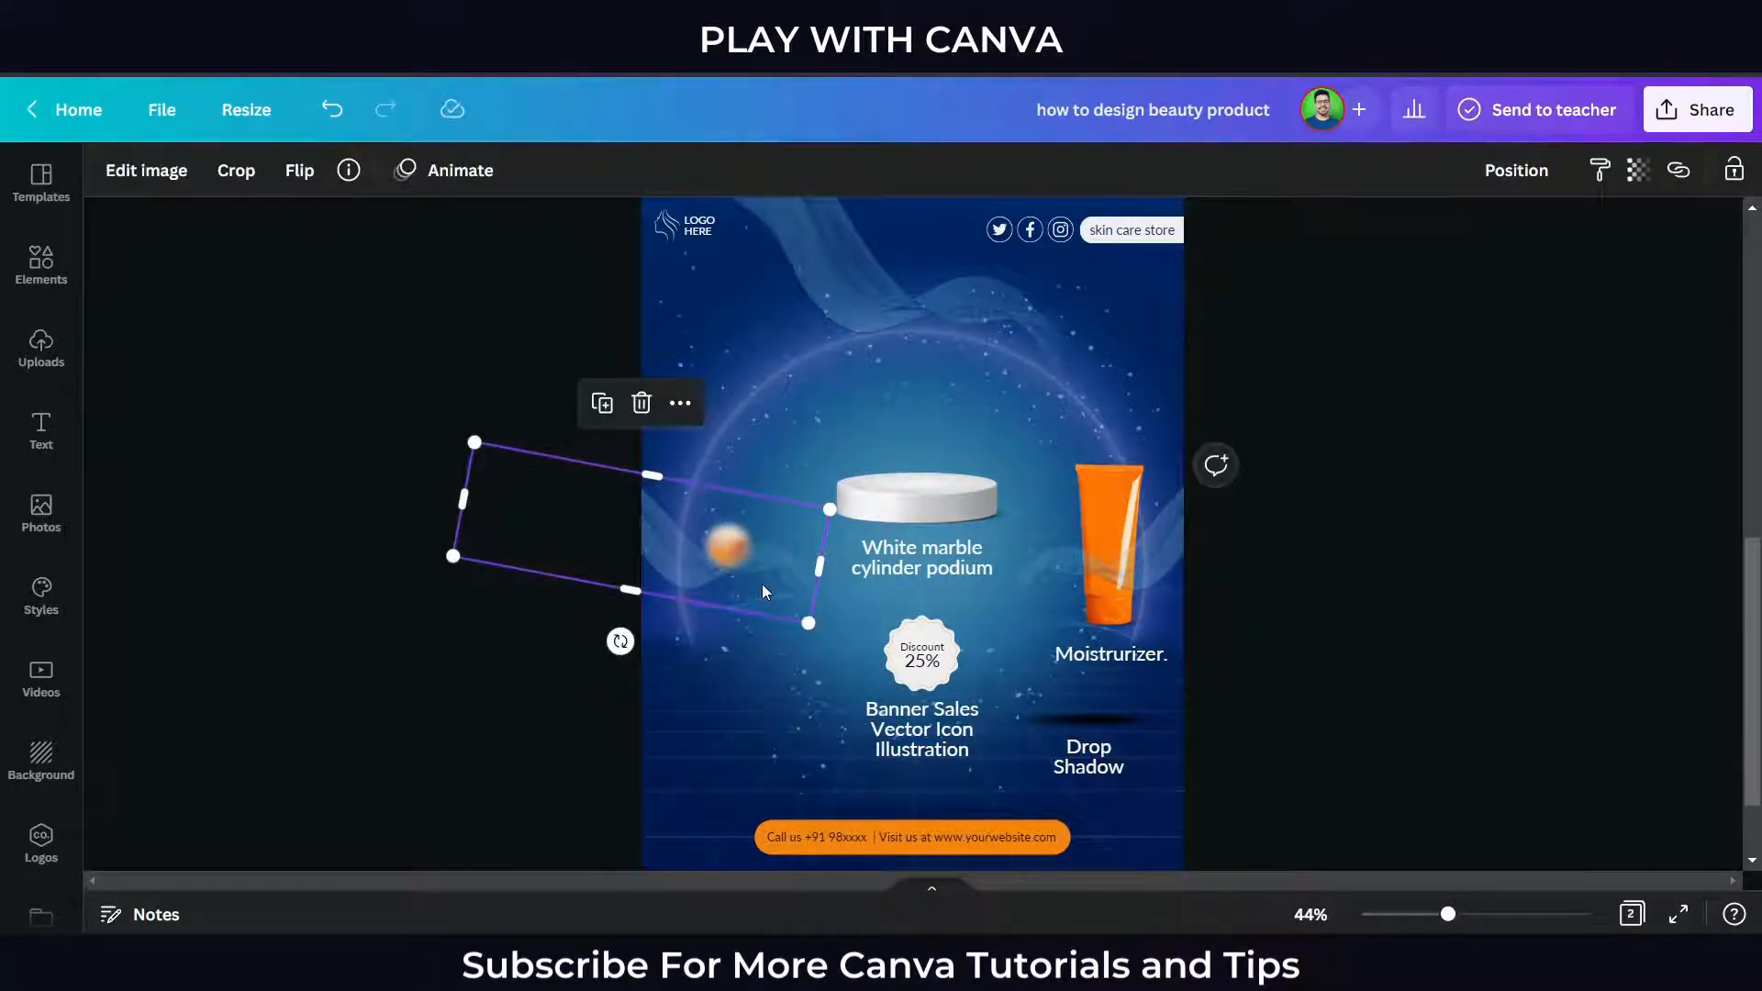
{"action": "right_click", "coordinate": [762, 584]}
{"action": "left_click", "coordinate": [843, 468]}
{"action": "left_click", "coordinate": [567, 644]}
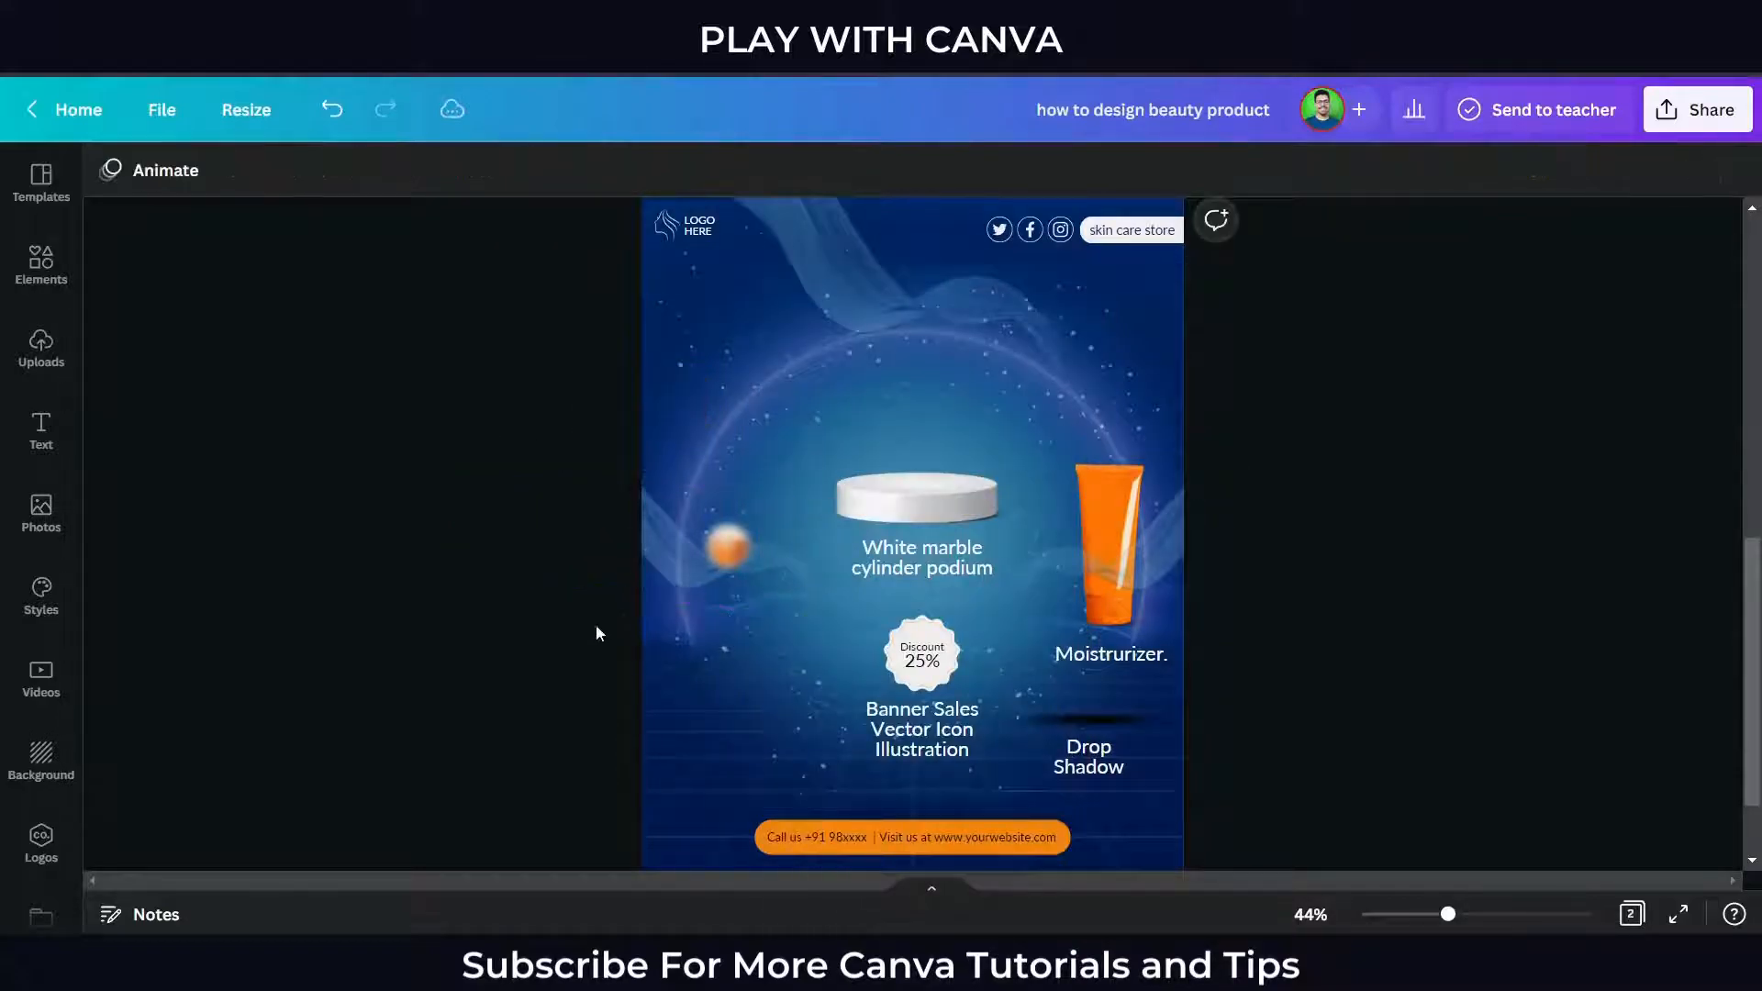
{"action": "left_click_drag", "start_coordinate": [644, 526], "coordinate": [681, 745]}
{"action": "left_click", "coordinate": [1337, 719]}
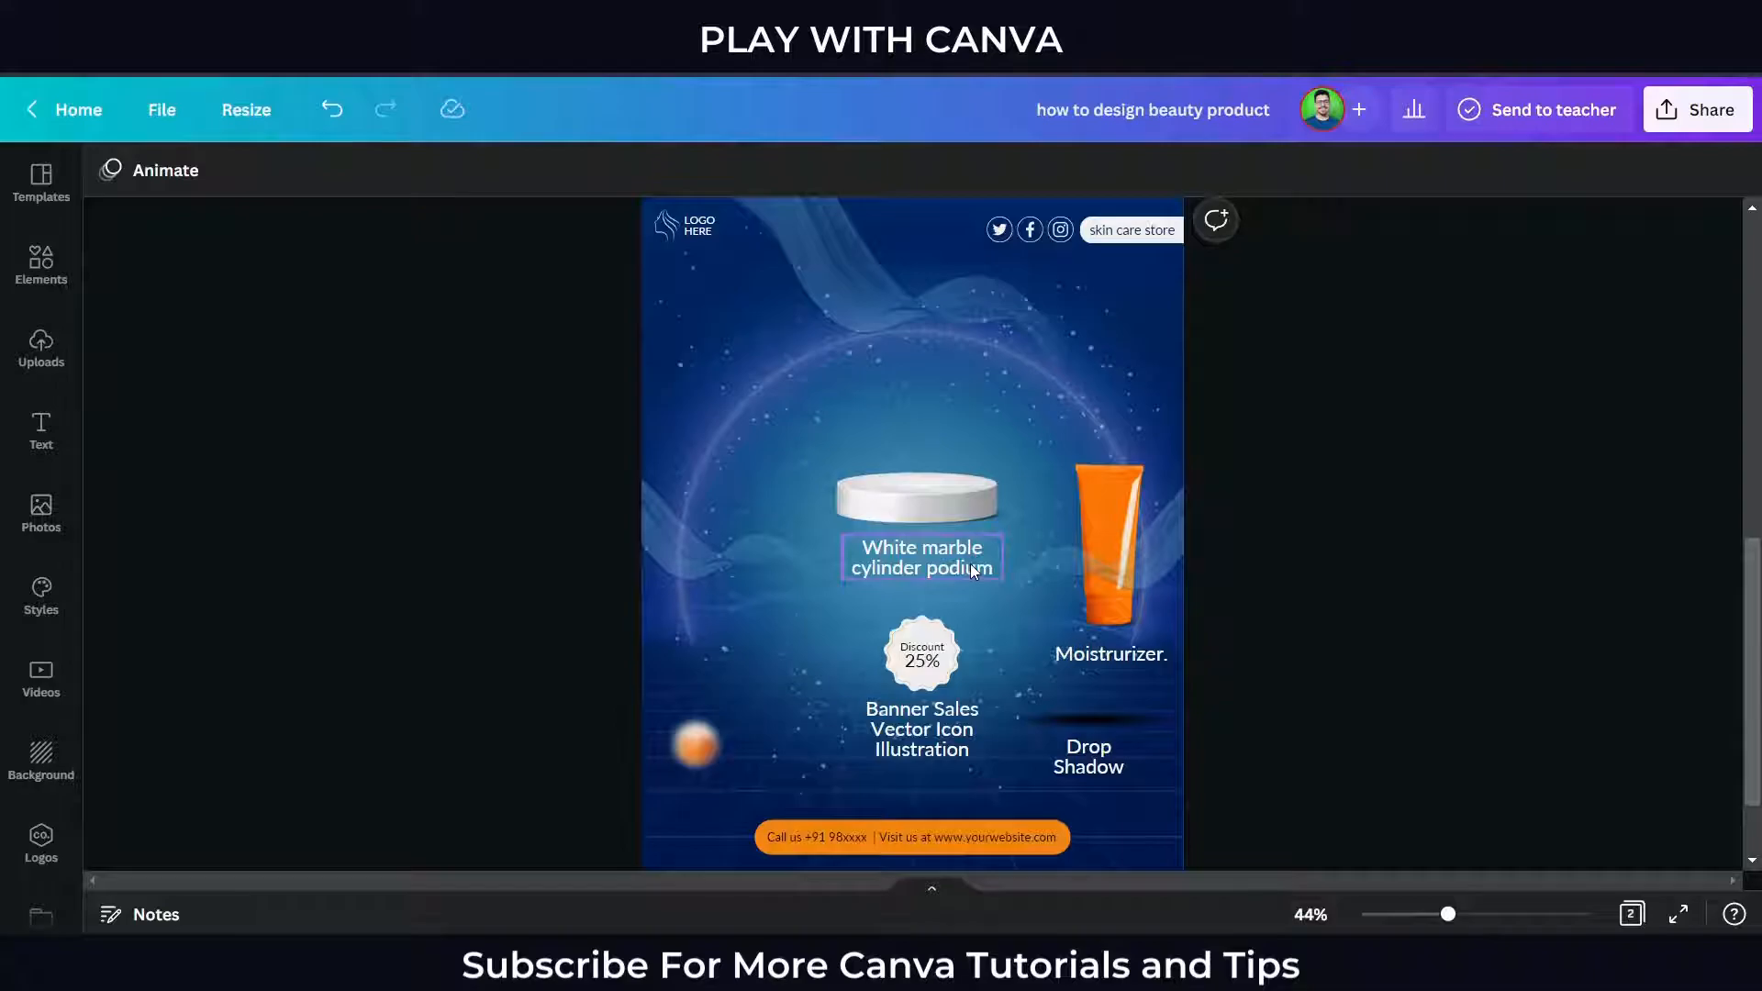
Delete the "White marble cylinder podium", "Banner Sales Vector Icon Illustration" and "Drop Shadow" captions.
{"action": "left_click", "coordinate": [971, 563]}
{"action": "key", "text": "Delete"}
{"action": "left_click", "coordinate": [961, 745]}
{"action": "key", "text": "Delete"}
{"action": "left_click", "coordinate": [1081, 781]}
{"action": "key", "text": "Delete"}
Move the black drop shadow under the orange contact bar and fit it to the bar's width.
{"action": "scroll", "coordinate": [1382, 797], "scroll_direction": "up", "scroll_amount": 3}
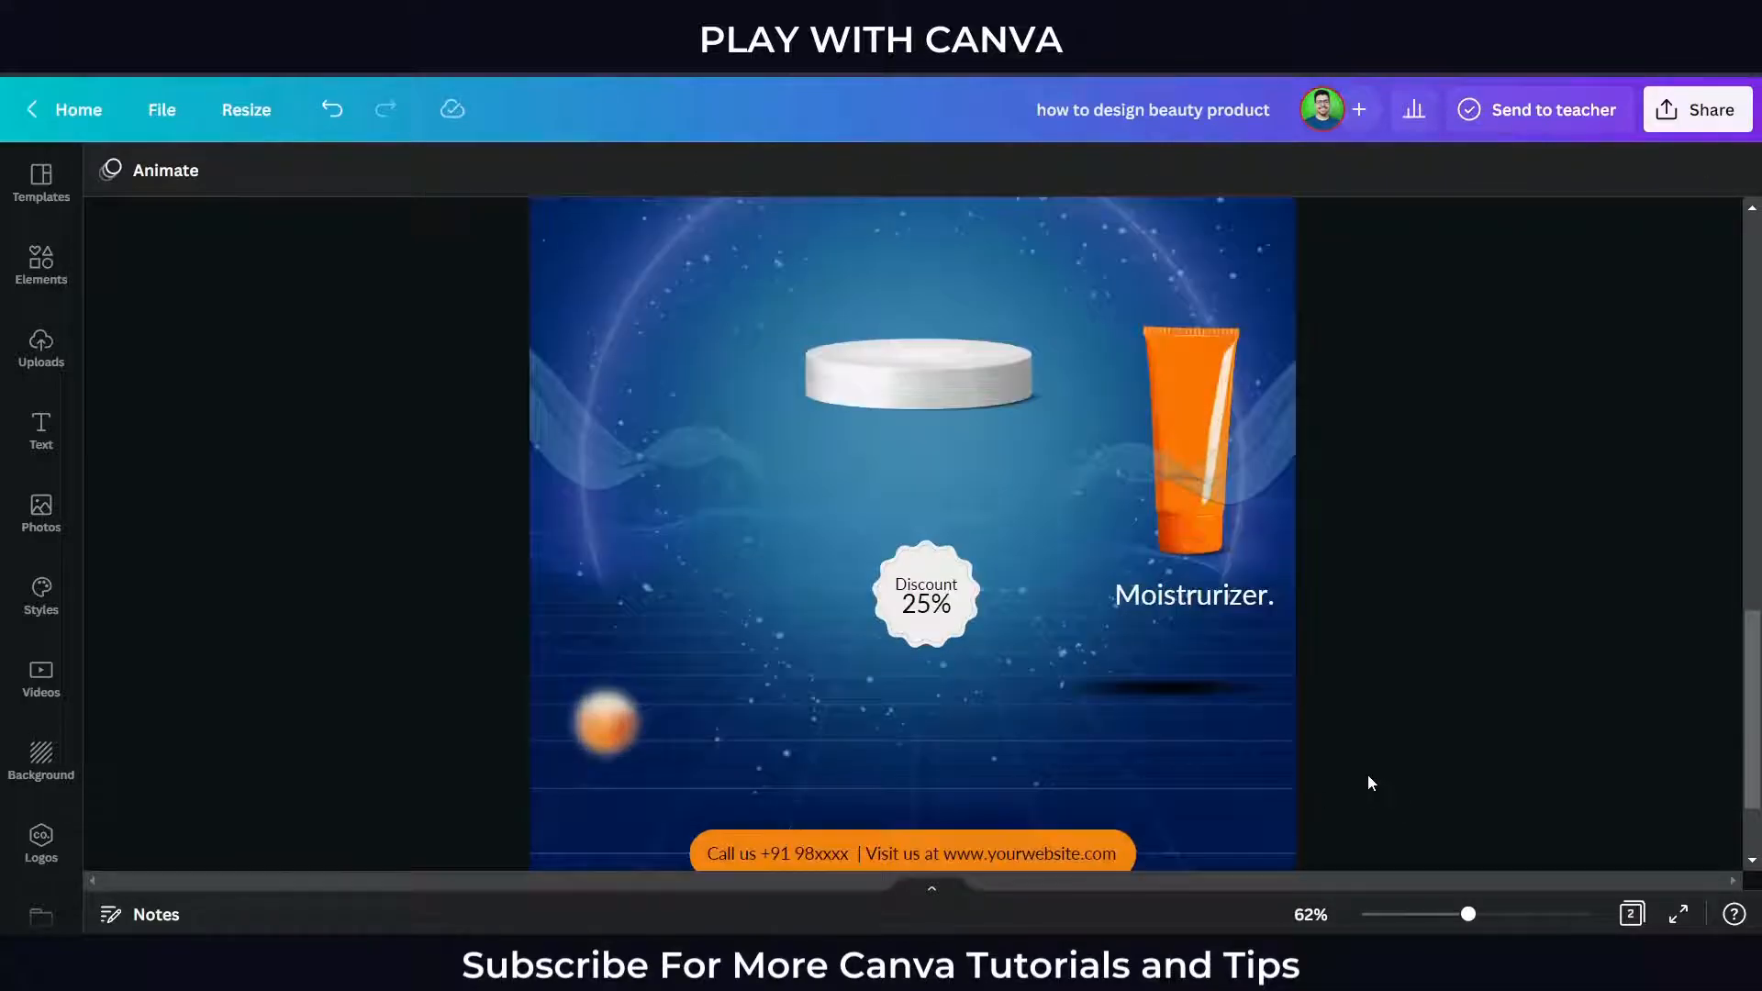
{"action": "scroll", "coordinate": [1368, 783], "scroll_direction": "down", "scroll_amount": 2}
{"action": "left_click", "coordinate": [1186, 544]}
{"action": "left_click_drag", "start_coordinate": [1184, 547], "coordinate": [831, 724]}
{"action": "left_click_drag", "start_coordinate": [933, 747], "coordinate": [1010, 717]}
{"action": "key", "text": "ctrl+z"}
{"action": "left_click", "coordinate": [1316, 742]}
{"action": "scroll", "coordinate": [1316, 739], "scroll_direction": "up", "scroll_amount": 1}
Keep the drop shadow layered behind the orange contact bar and nudge it slightly upward.
{"action": "left_click", "coordinate": [1516, 169]}
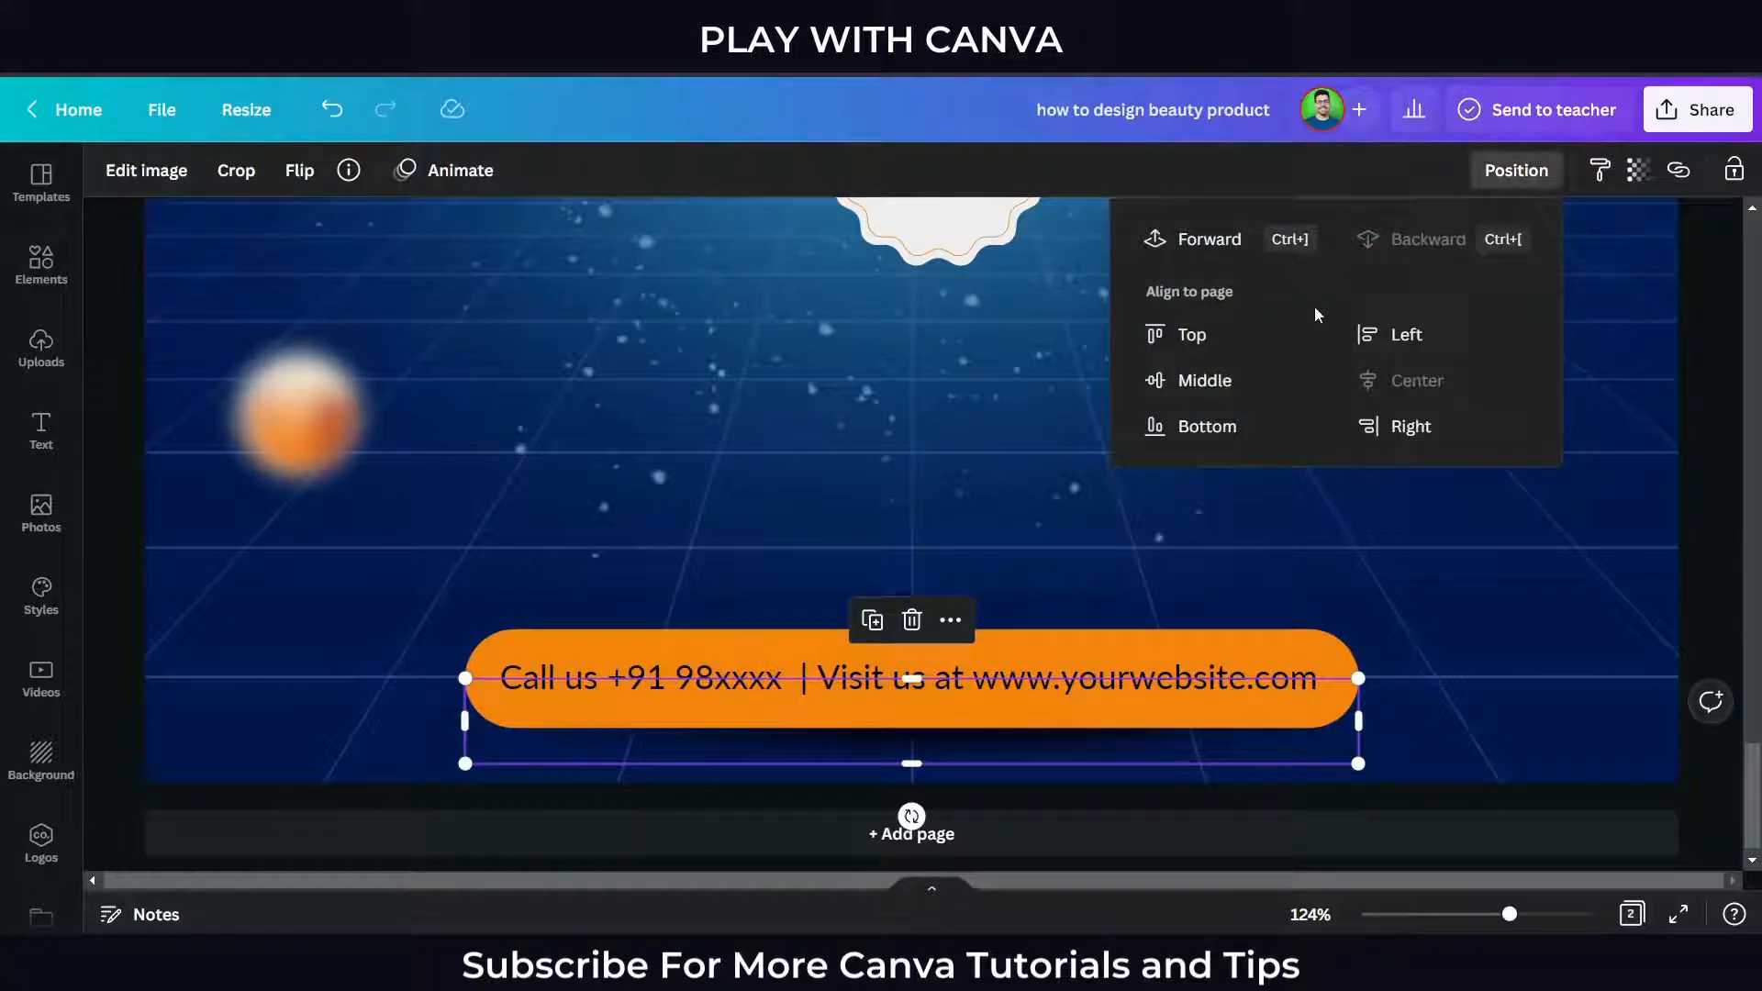
{"action": "left_click", "coordinate": [1570, 648]}
{"action": "scroll", "coordinate": [1571, 648], "scroll_direction": "down", "scroll_amount": 1}
{"action": "left_click_drag", "start_coordinate": [1071, 738], "coordinate": [1072, 730]}
{"action": "left_click", "coordinate": [1345, 725]}
{"action": "scroll", "coordinate": [1345, 725], "scroll_direction": "down", "scroll_amount": 2}
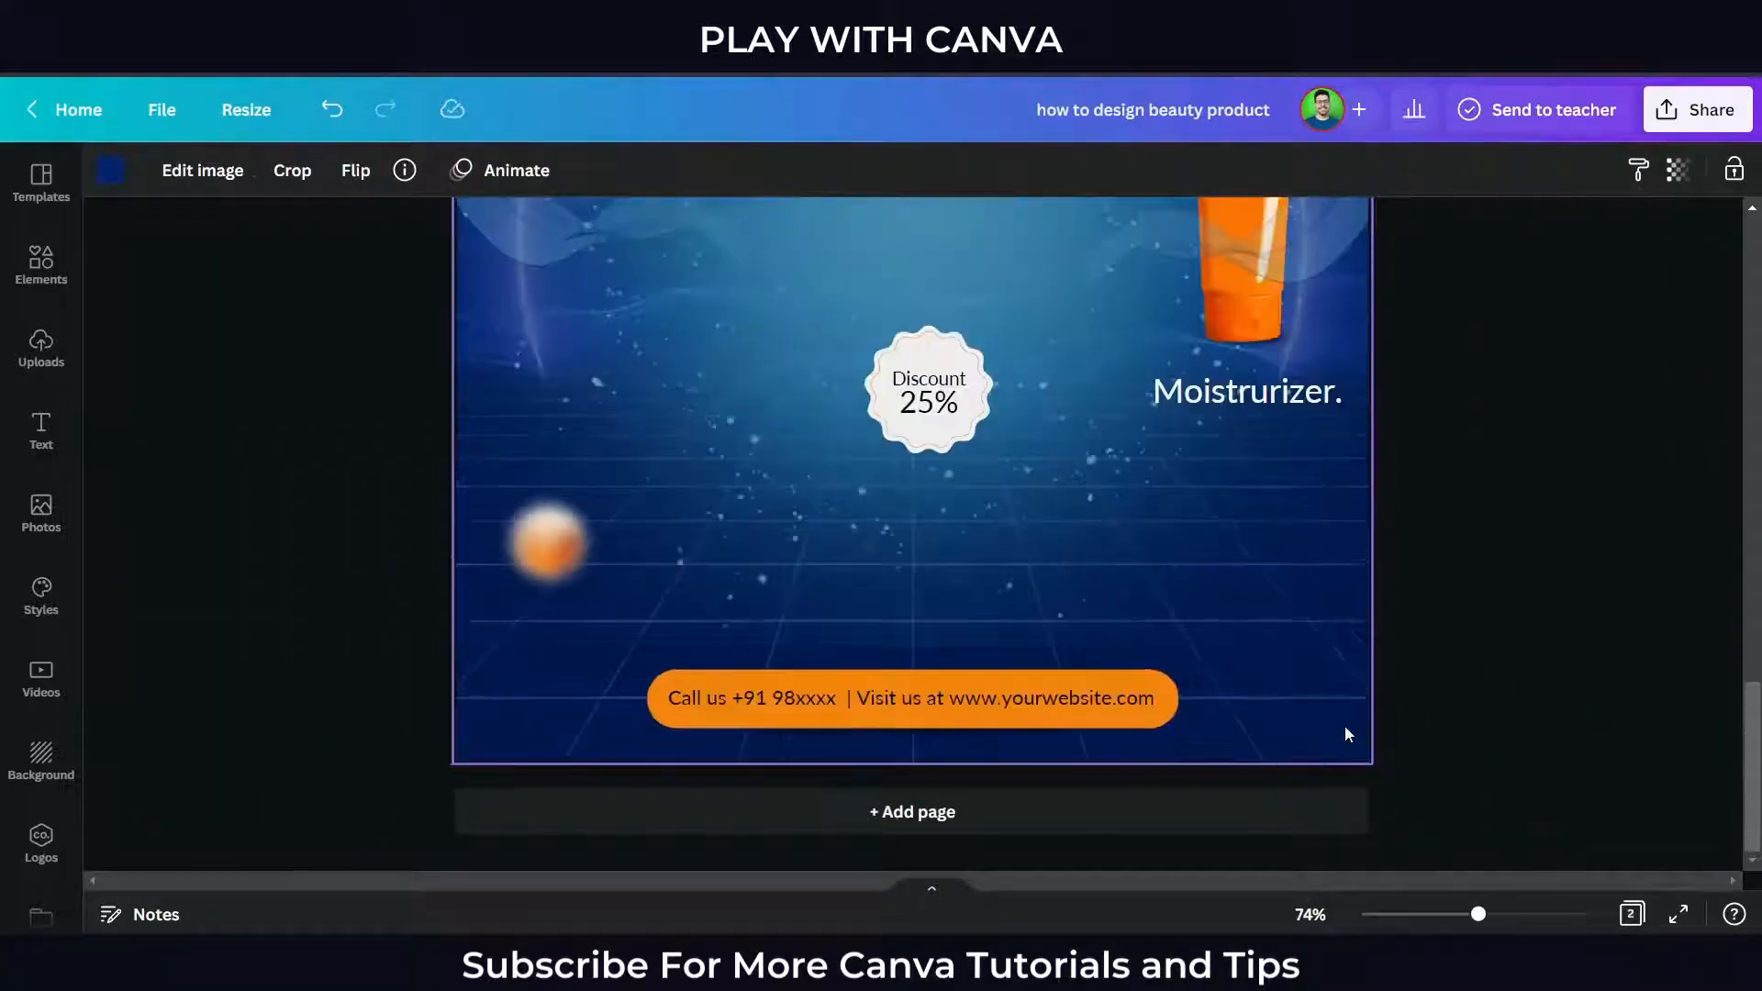
{"action": "scroll", "coordinate": [1437, 687], "scroll_direction": "down", "scroll_amount": 1}
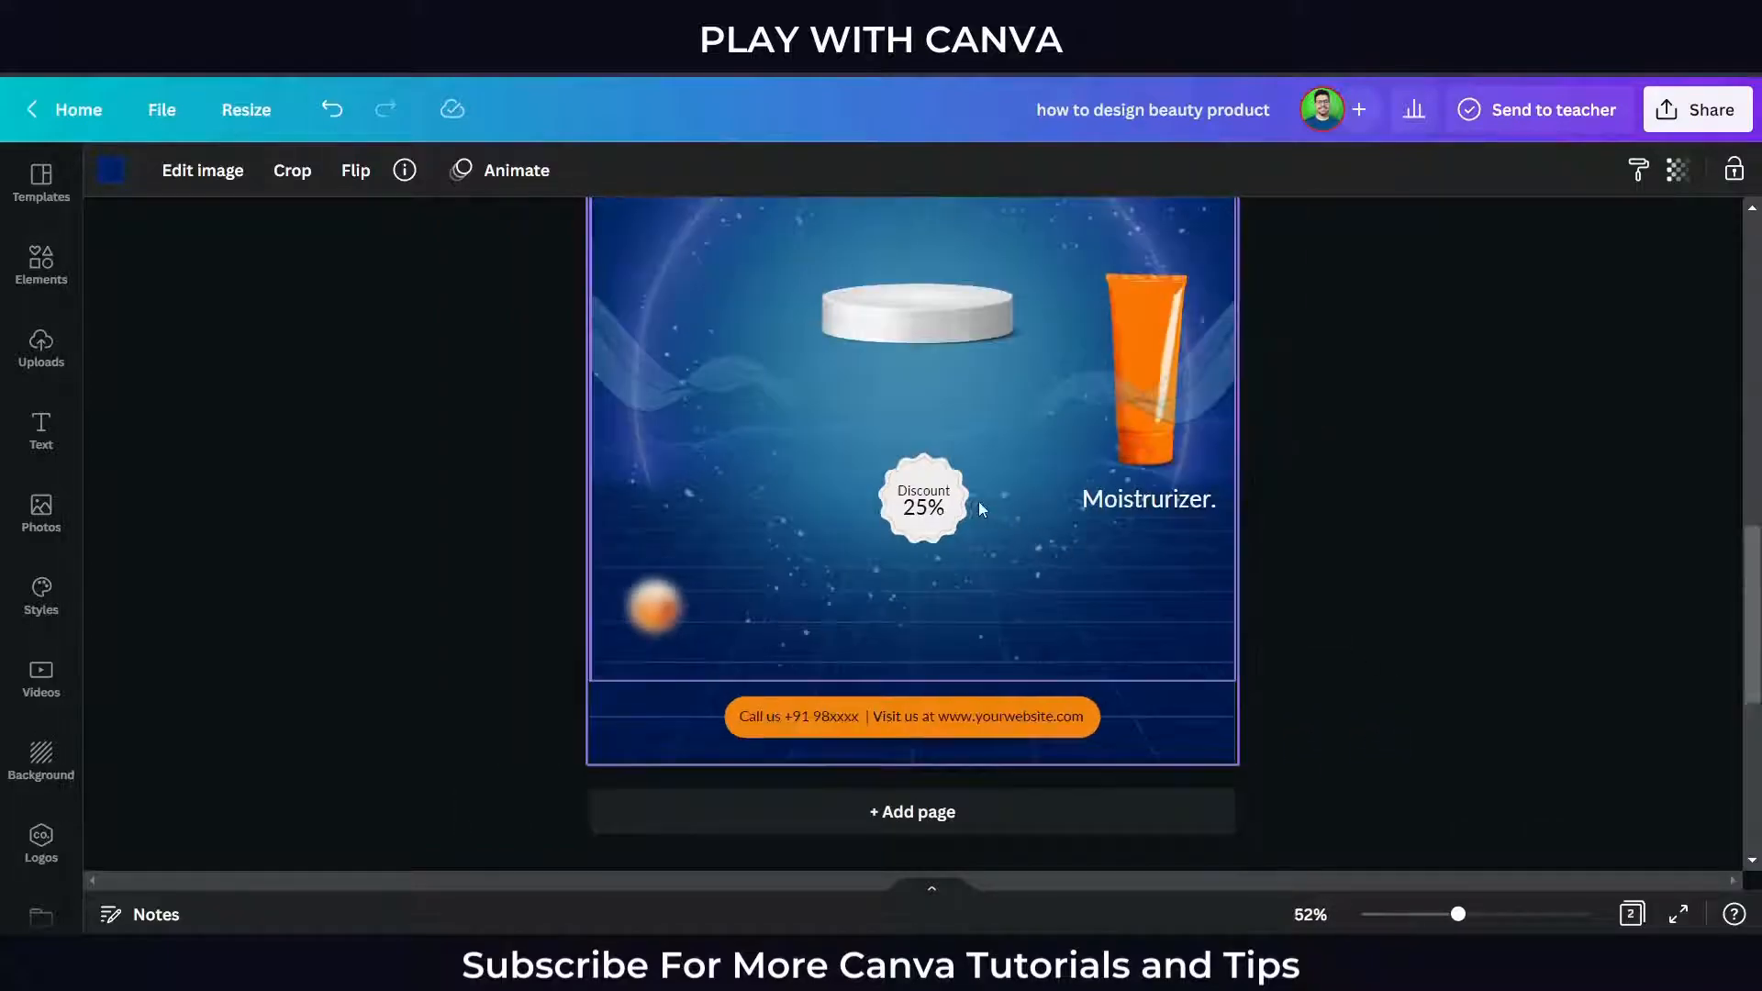
Delete the "Moistrurizer." caption and bring the orange tube forward in front of the wave.
{"action": "left_click", "coordinate": [1145, 501]}
{"action": "key", "text": "Delete"}
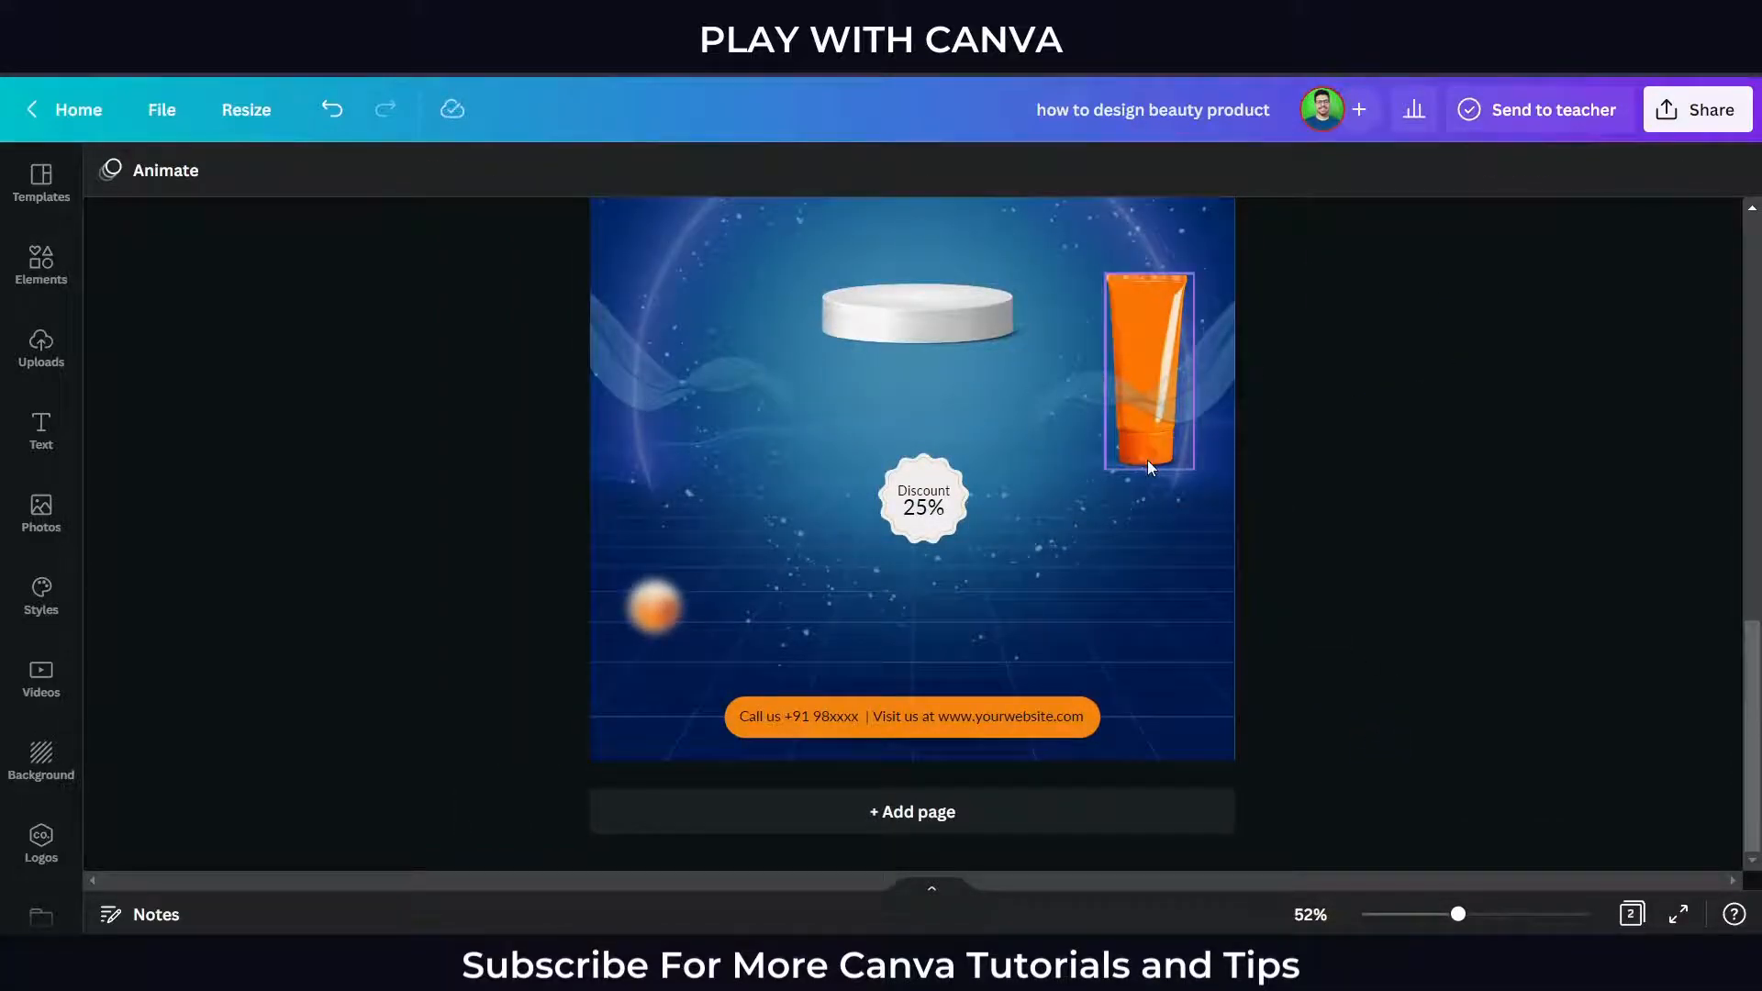
{"action": "right_click", "coordinate": [1146, 460]}
{"action": "left_click", "coordinate": [1279, 610]}
{"action": "left_click", "coordinate": [1279, 607]}
Move the 25% discount badge to the page's lower-right corner and enlarge the marble podium across the lower centre.
{"action": "left_click_drag", "start_coordinate": [928, 508], "coordinate": [1198, 654]}
{"action": "left_click_drag", "start_coordinate": [936, 326], "coordinate": [1139, 662]}
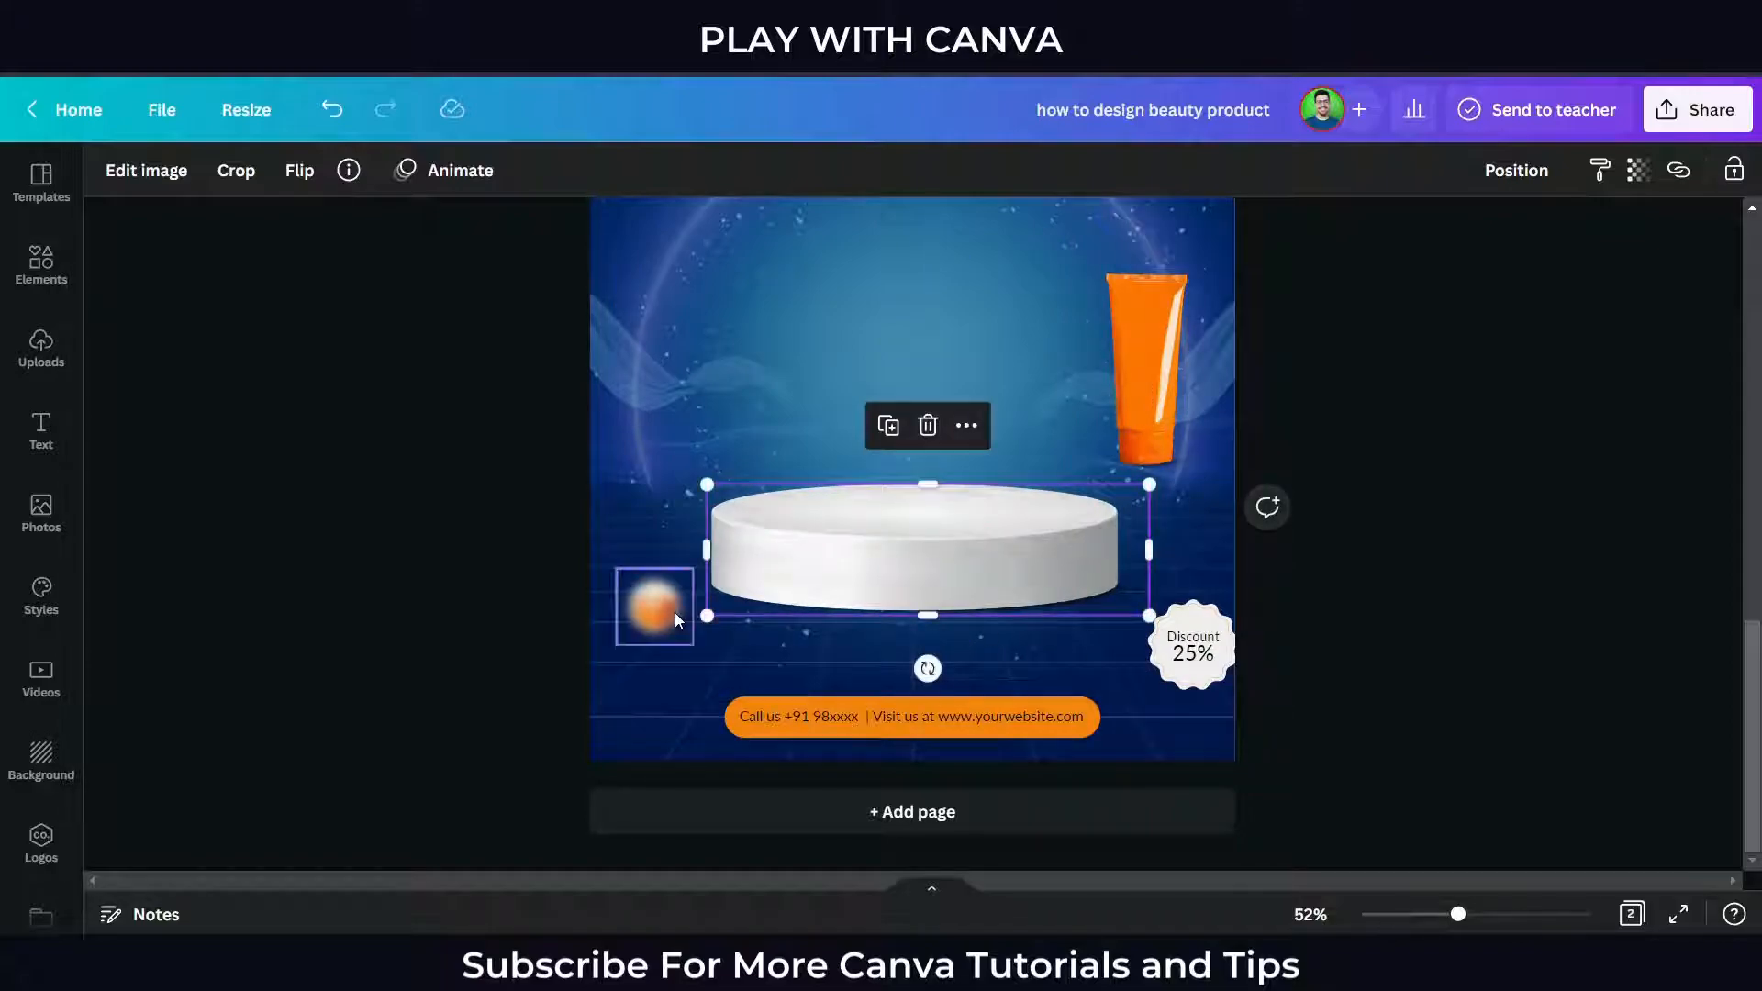
Move the orange sphere up beside the left wave and lower the podium to just above the contact bar.
{"action": "left_click_drag", "start_coordinate": [675, 613], "coordinate": [660, 438]}
{"action": "left_click_drag", "start_coordinate": [876, 532], "coordinate": [875, 580]}
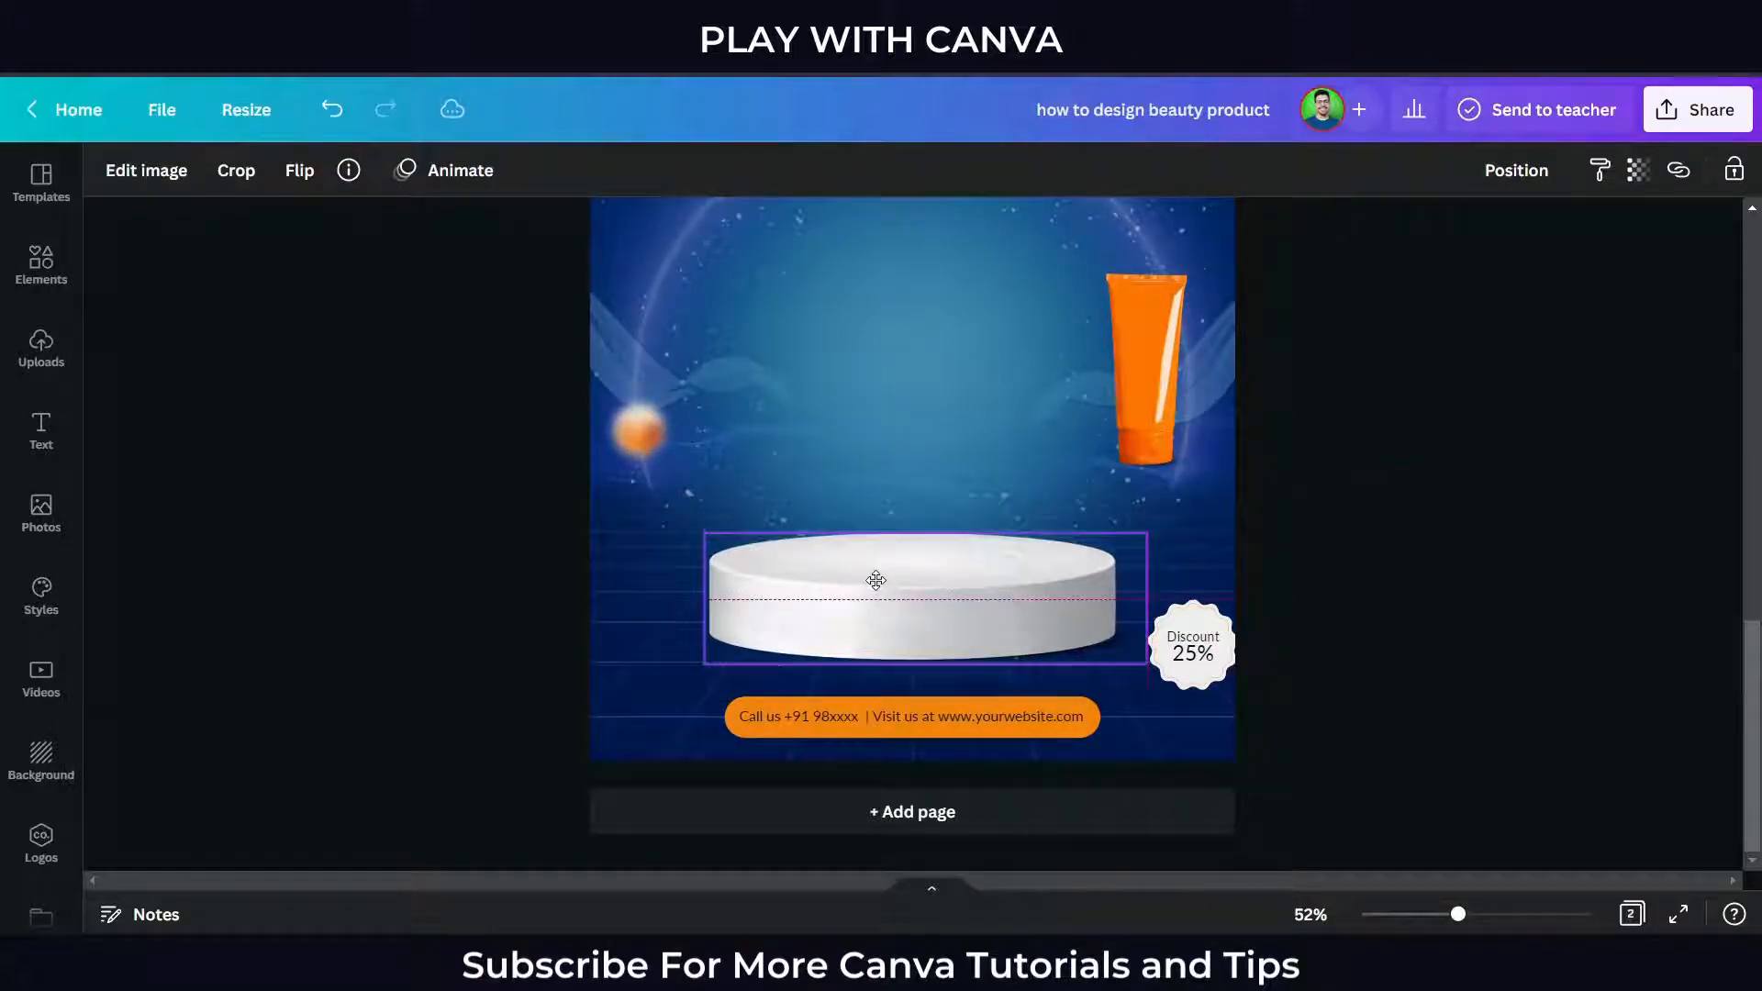
{"action": "left_click", "coordinate": [1360, 683]}
{"action": "scroll", "coordinate": [1345, 674], "scroll_direction": "up", "scroll_amount": 2}
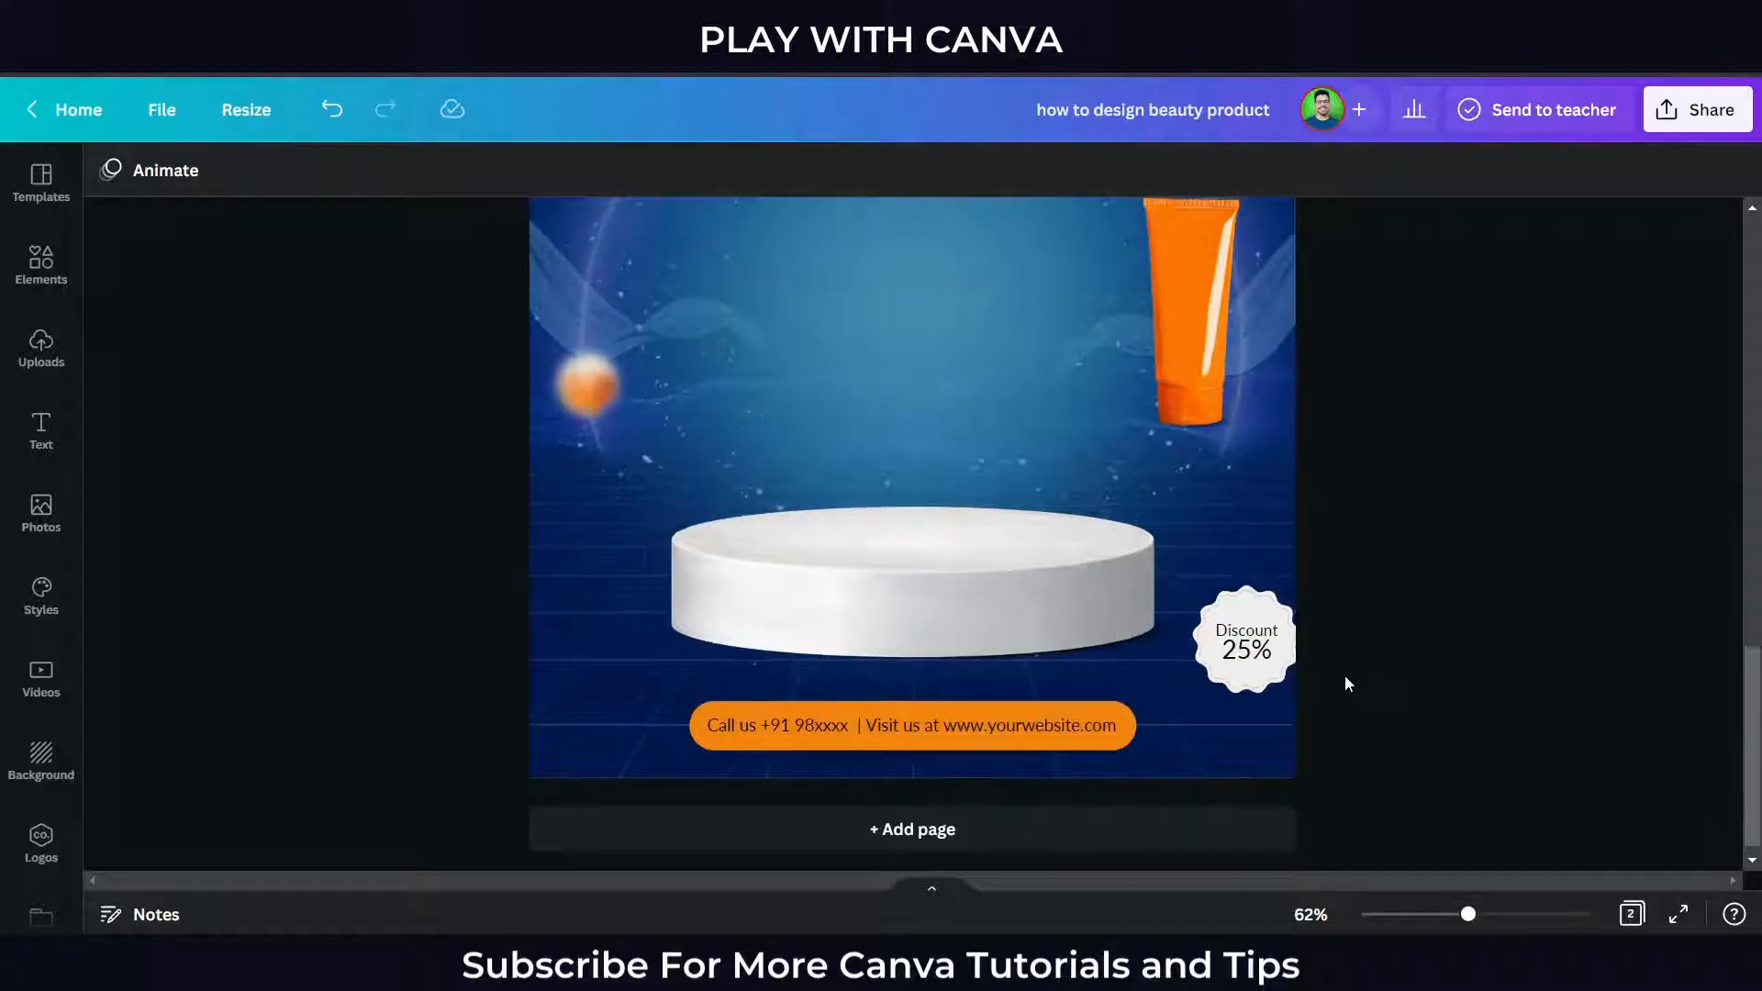
Move the discount badge to the upper right of the arch and ungroup its elements.
{"action": "scroll", "coordinate": [1345, 674], "scroll_direction": "down", "scroll_amount": 3}
{"action": "left_click", "coordinate": [1145, 617]}
{"action": "left_click_drag", "start_coordinate": [1145, 616], "coordinate": [1031, 187]}
{"action": "scroll", "coordinate": [1090, 525], "scroll_direction": "up", "scroll_amount": 2}
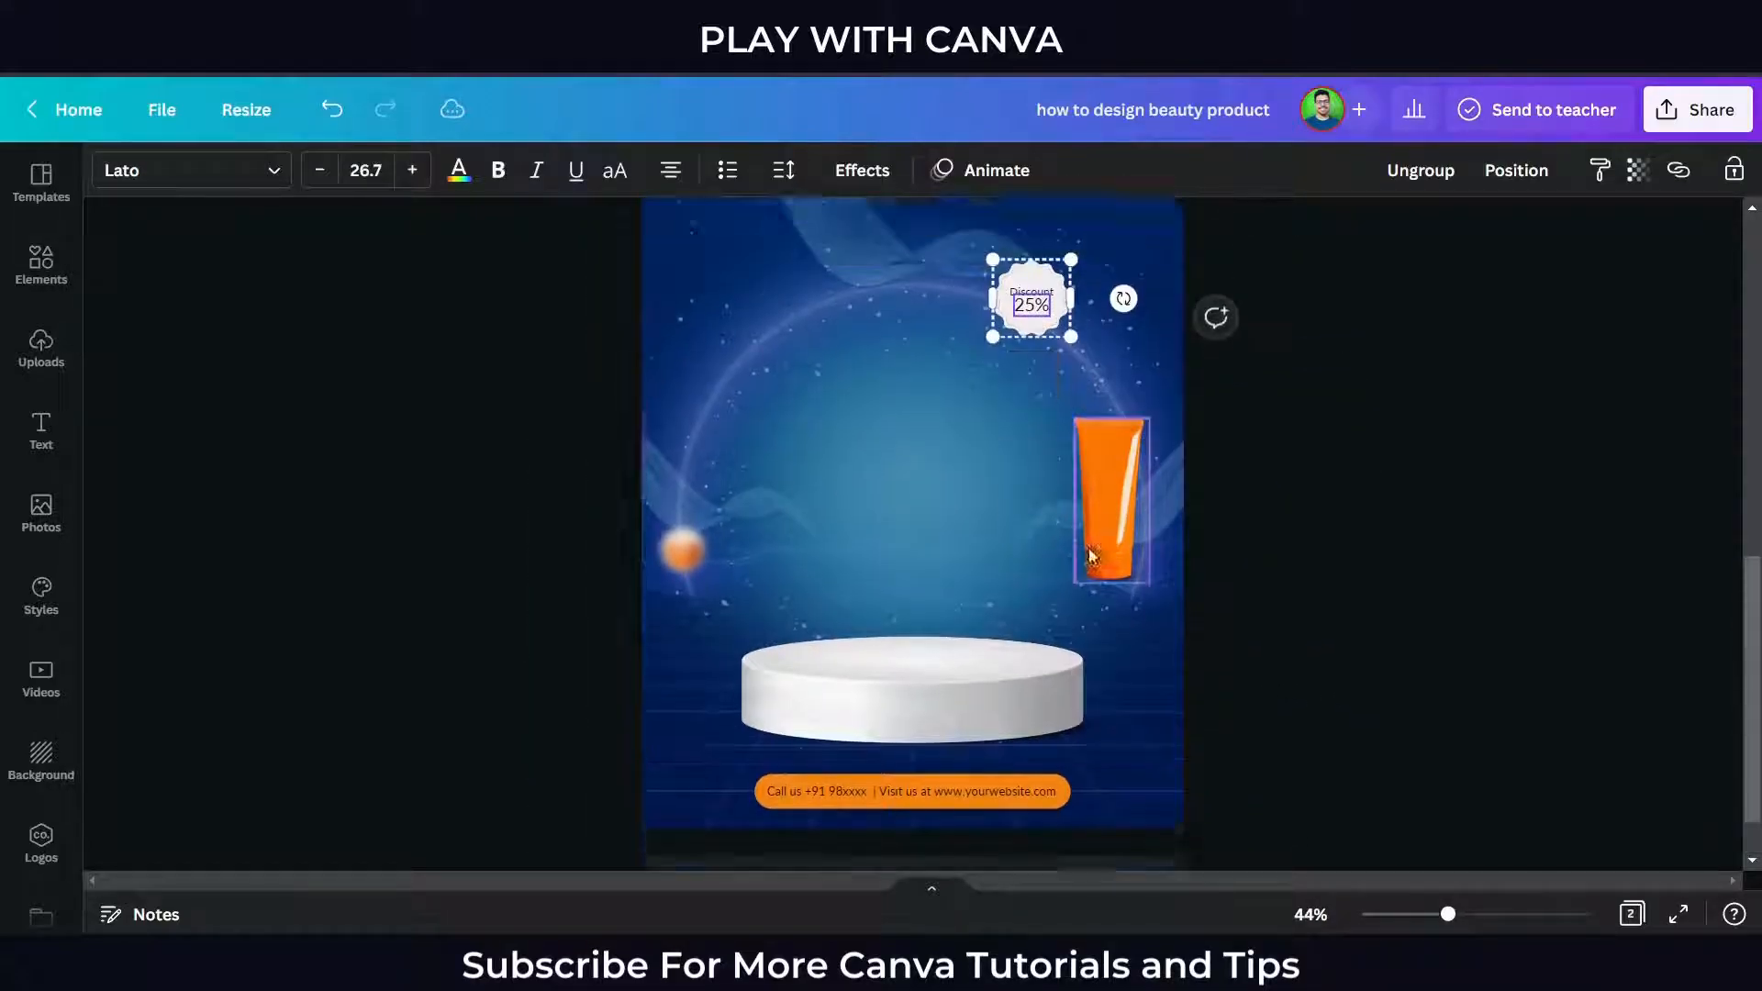
{"action": "left_click", "coordinate": [1437, 169]}
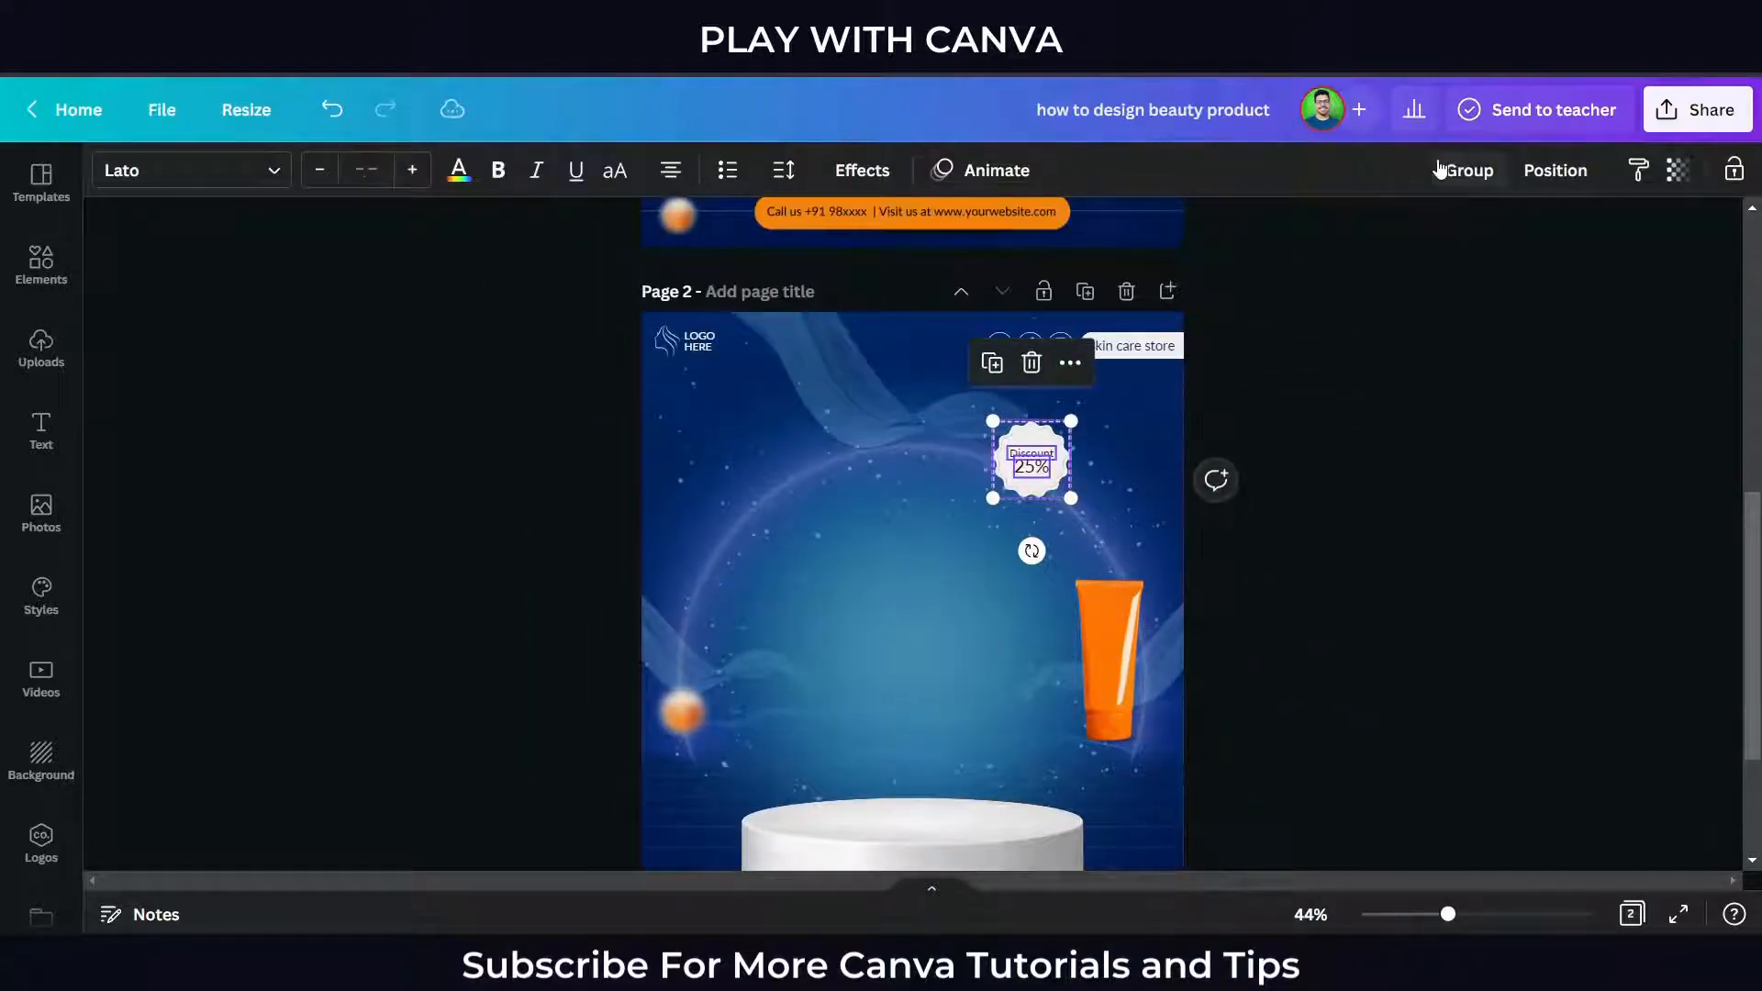
Group the discount badge's elements again and send the badge one layer backward.
{"action": "left_click", "coordinate": [1452, 172]}
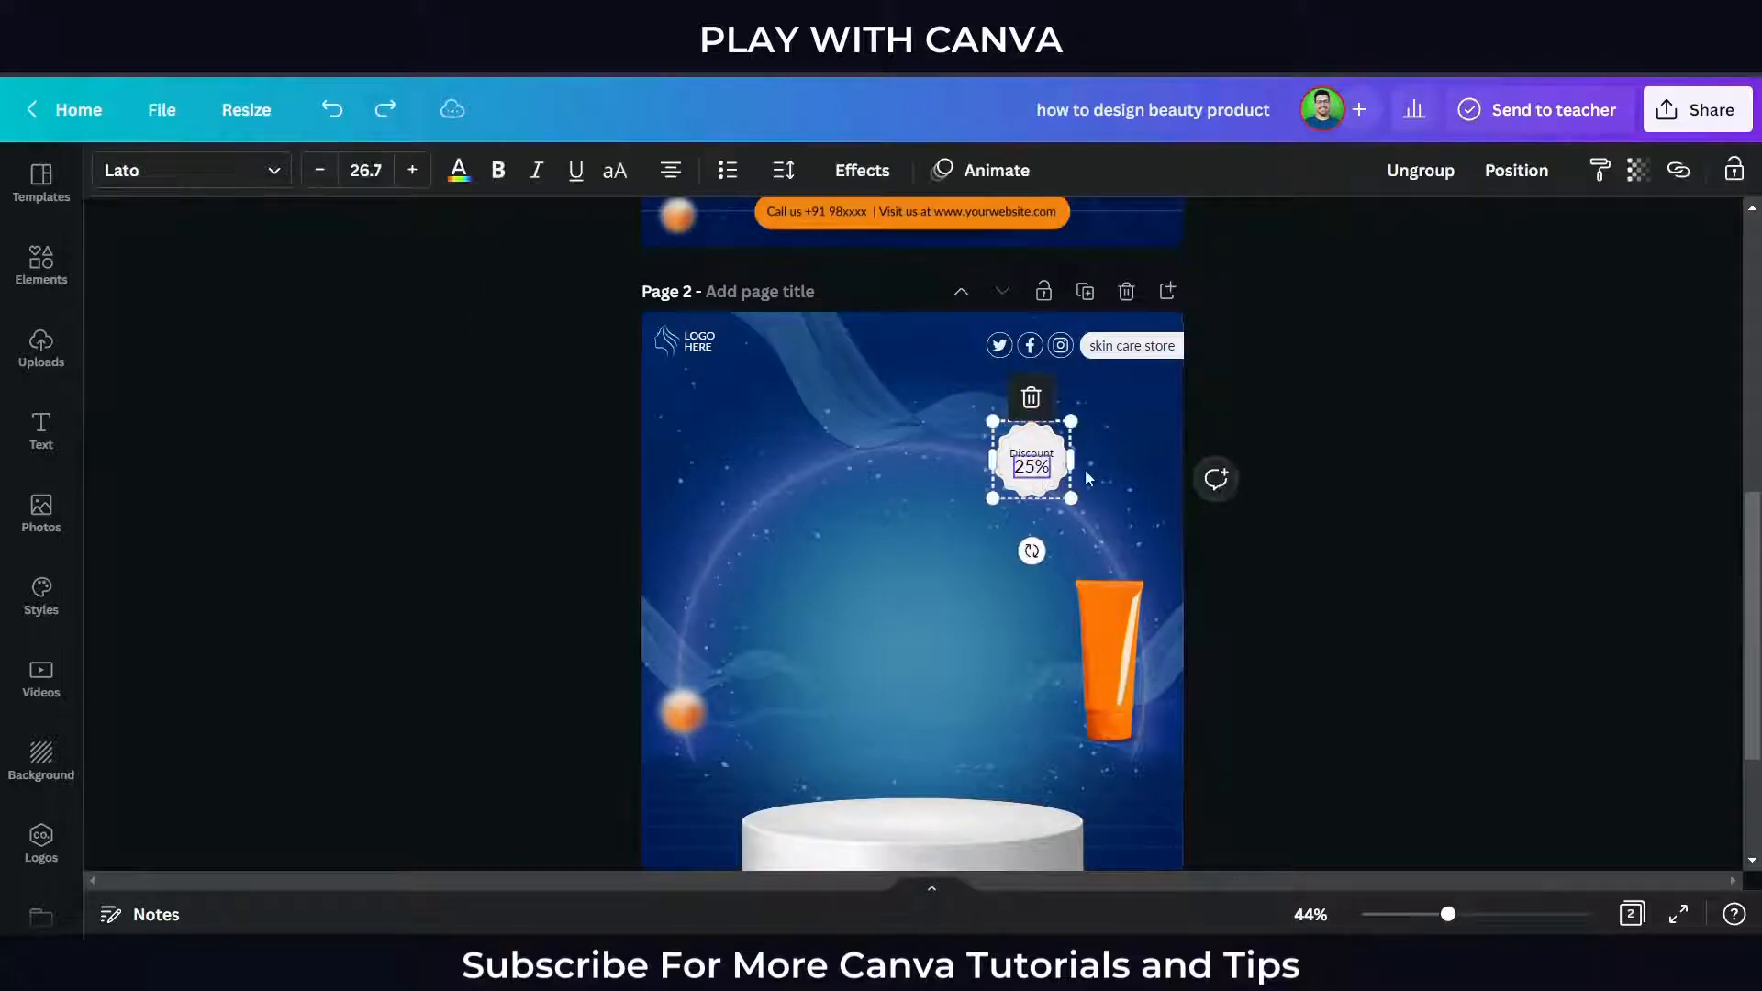
{"action": "left_click", "coordinate": [1535, 177]}
{"action": "left_click", "coordinate": [1428, 240]}
Move the orange tube onto the podium, enlarge it to dominate the arch and align it to the page centre.
{"action": "left_click", "coordinate": [1093, 684]}
{"action": "left_click_drag", "start_coordinate": [1093, 684], "coordinate": [895, 740]}
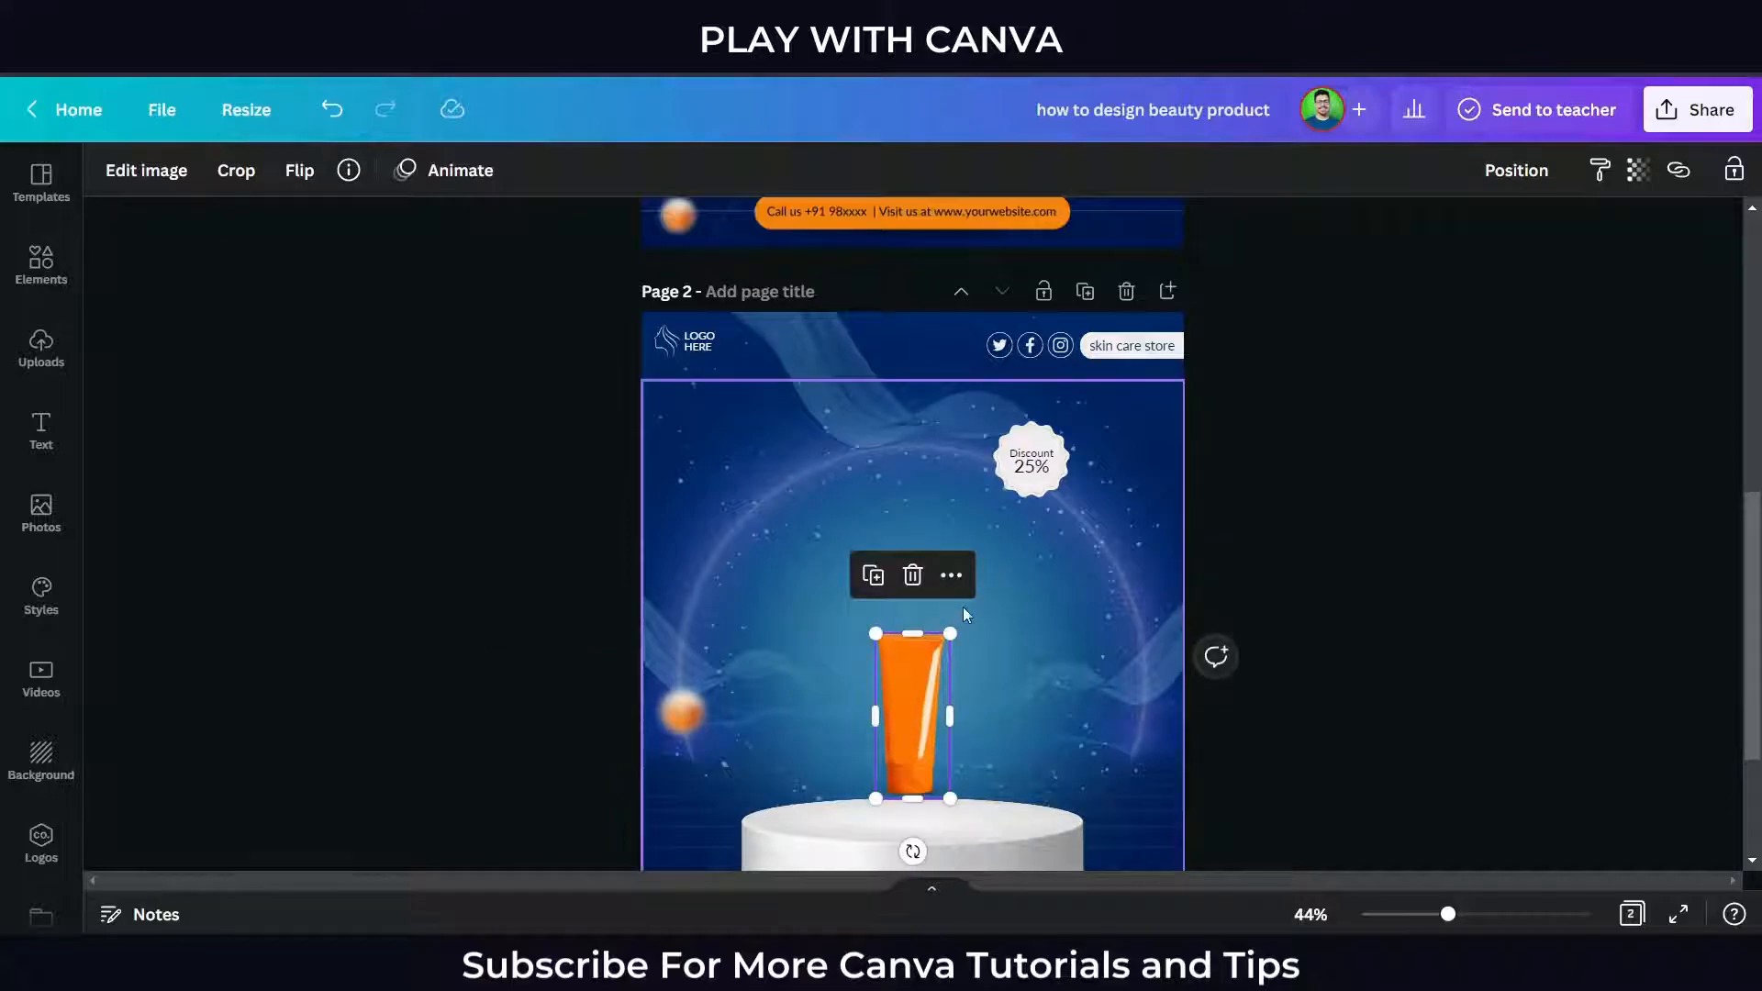
{"action": "left_click_drag", "start_coordinate": [957, 639], "coordinate": [1082, 570]}
{"action": "left_click_drag", "start_coordinate": [895, 696], "coordinate": [910, 632]}
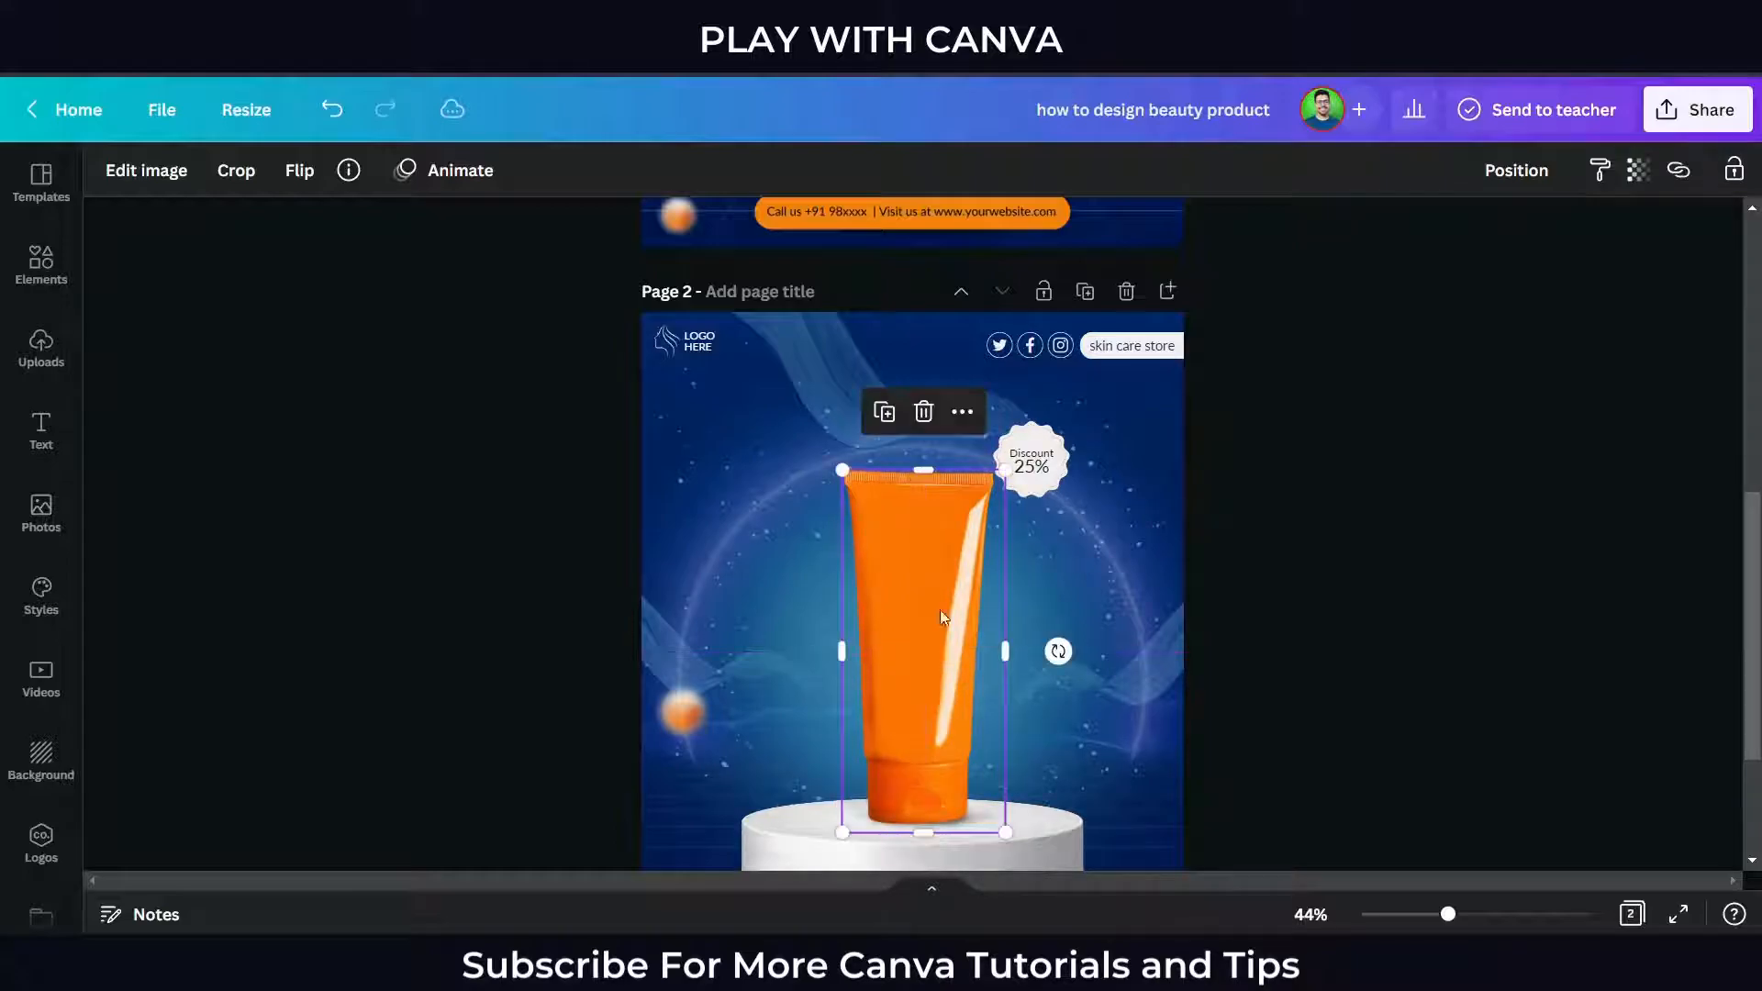
{"action": "left_click", "coordinate": [1496, 193]}
{"action": "left_click", "coordinate": [1419, 423]}
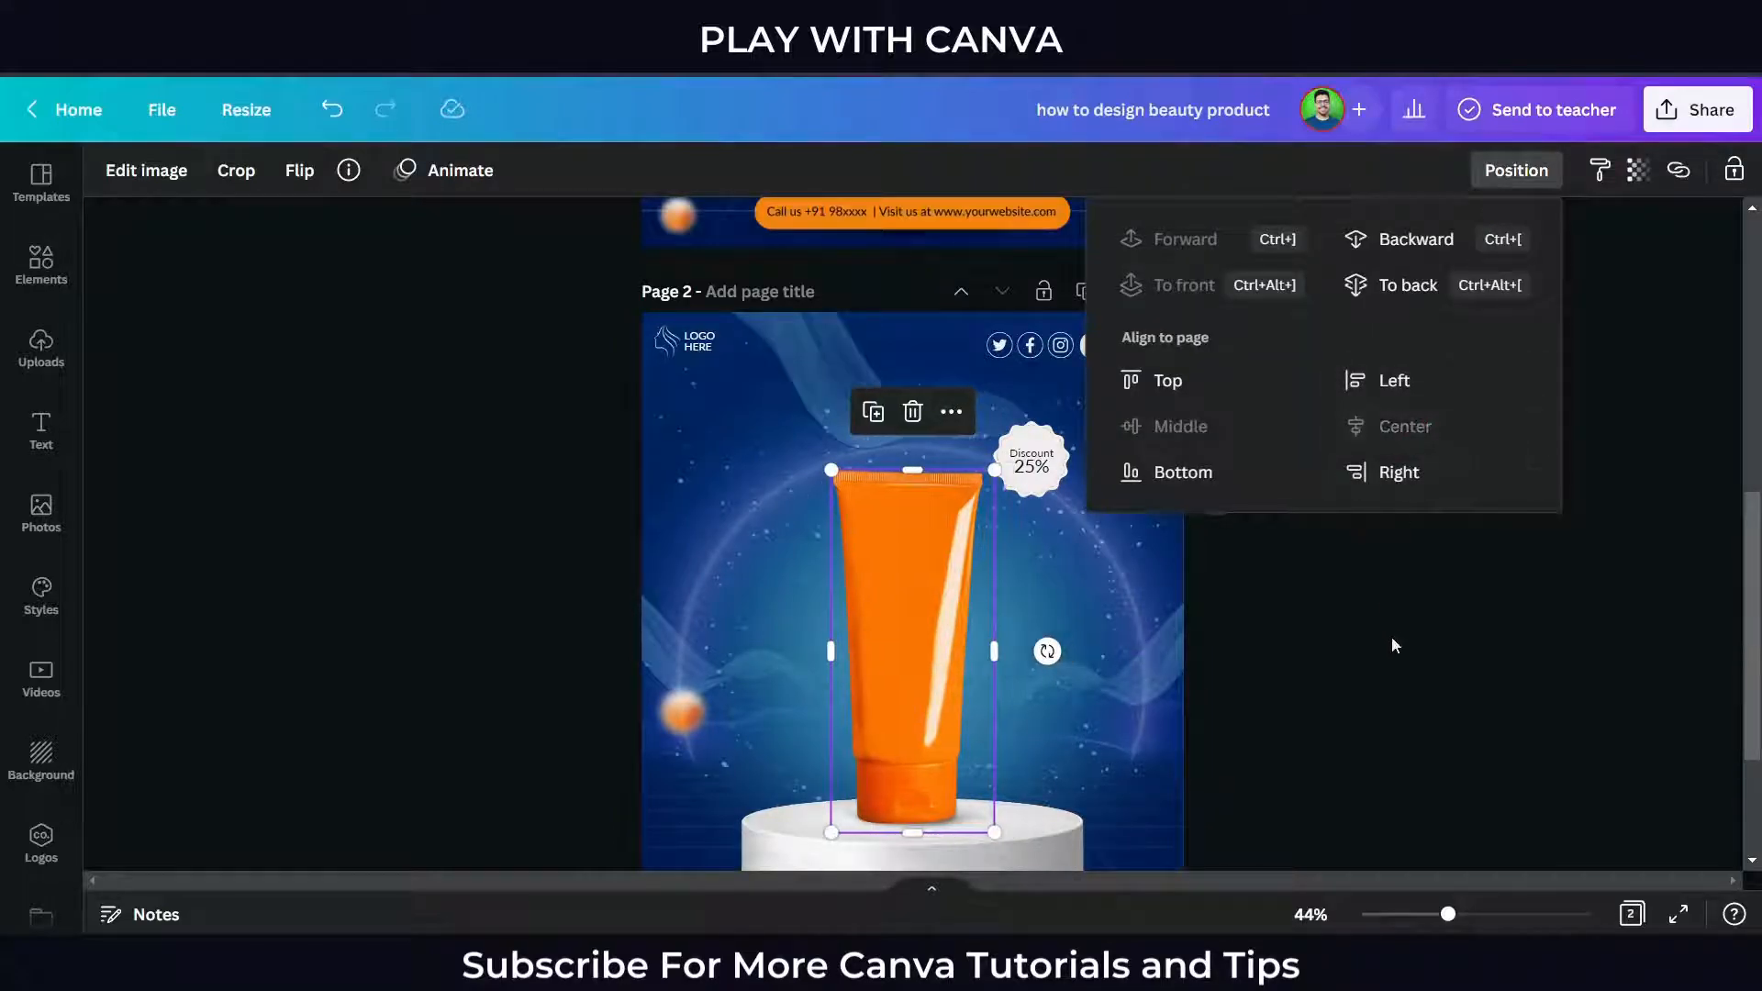
{"action": "left_click", "coordinate": [1391, 641]}
Nudge the large orange tube slightly to the right on the podium.
{"action": "scroll", "coordinate": [1325, 772], "scroll_direction": "up", "scroll_amount": 5}
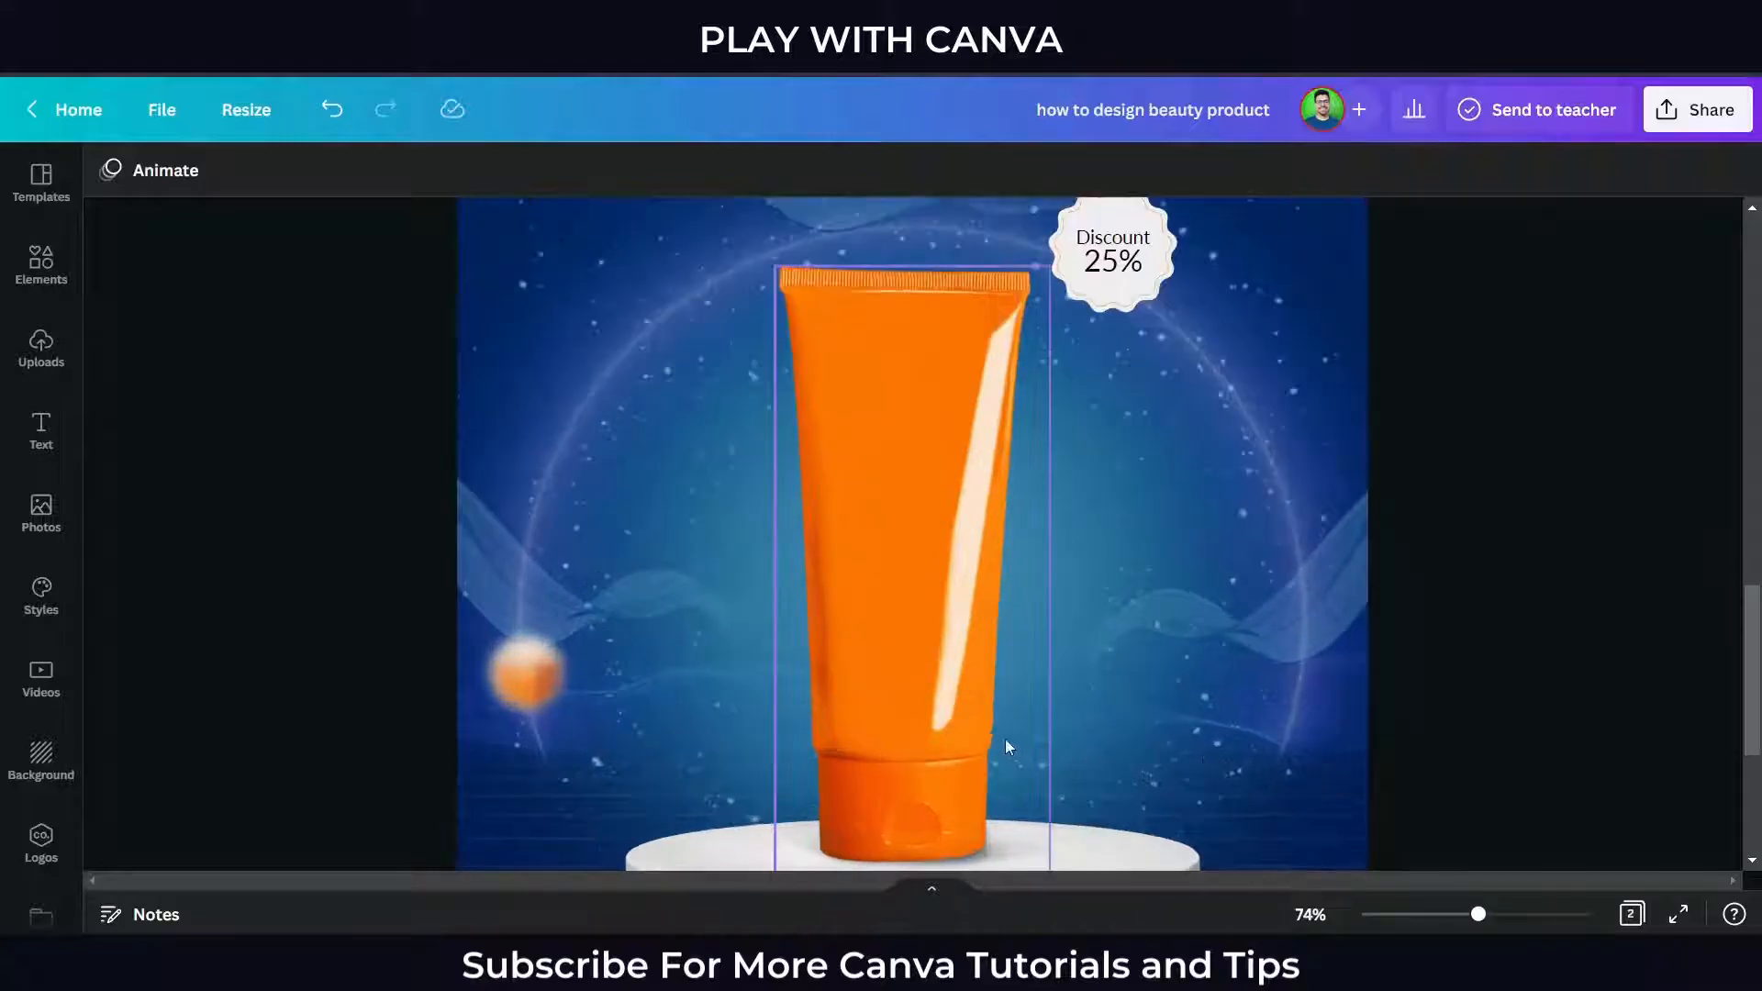
{"action": "left_click", "coordinate": [977, 719]}
{"action": "key", "text": "Right"}
{"action": "key", "text": "Right"}
{"action": "key", "text": "Right"}
{"action": "key", "text": "Right"}
{"action": "key", "text": "Right"}
{"action": "key", "text": "Right"}
{"action": "key", "text": "Right"}
{"action": "key", "text": "Right"}
{"action": "key", "text": "Right"}
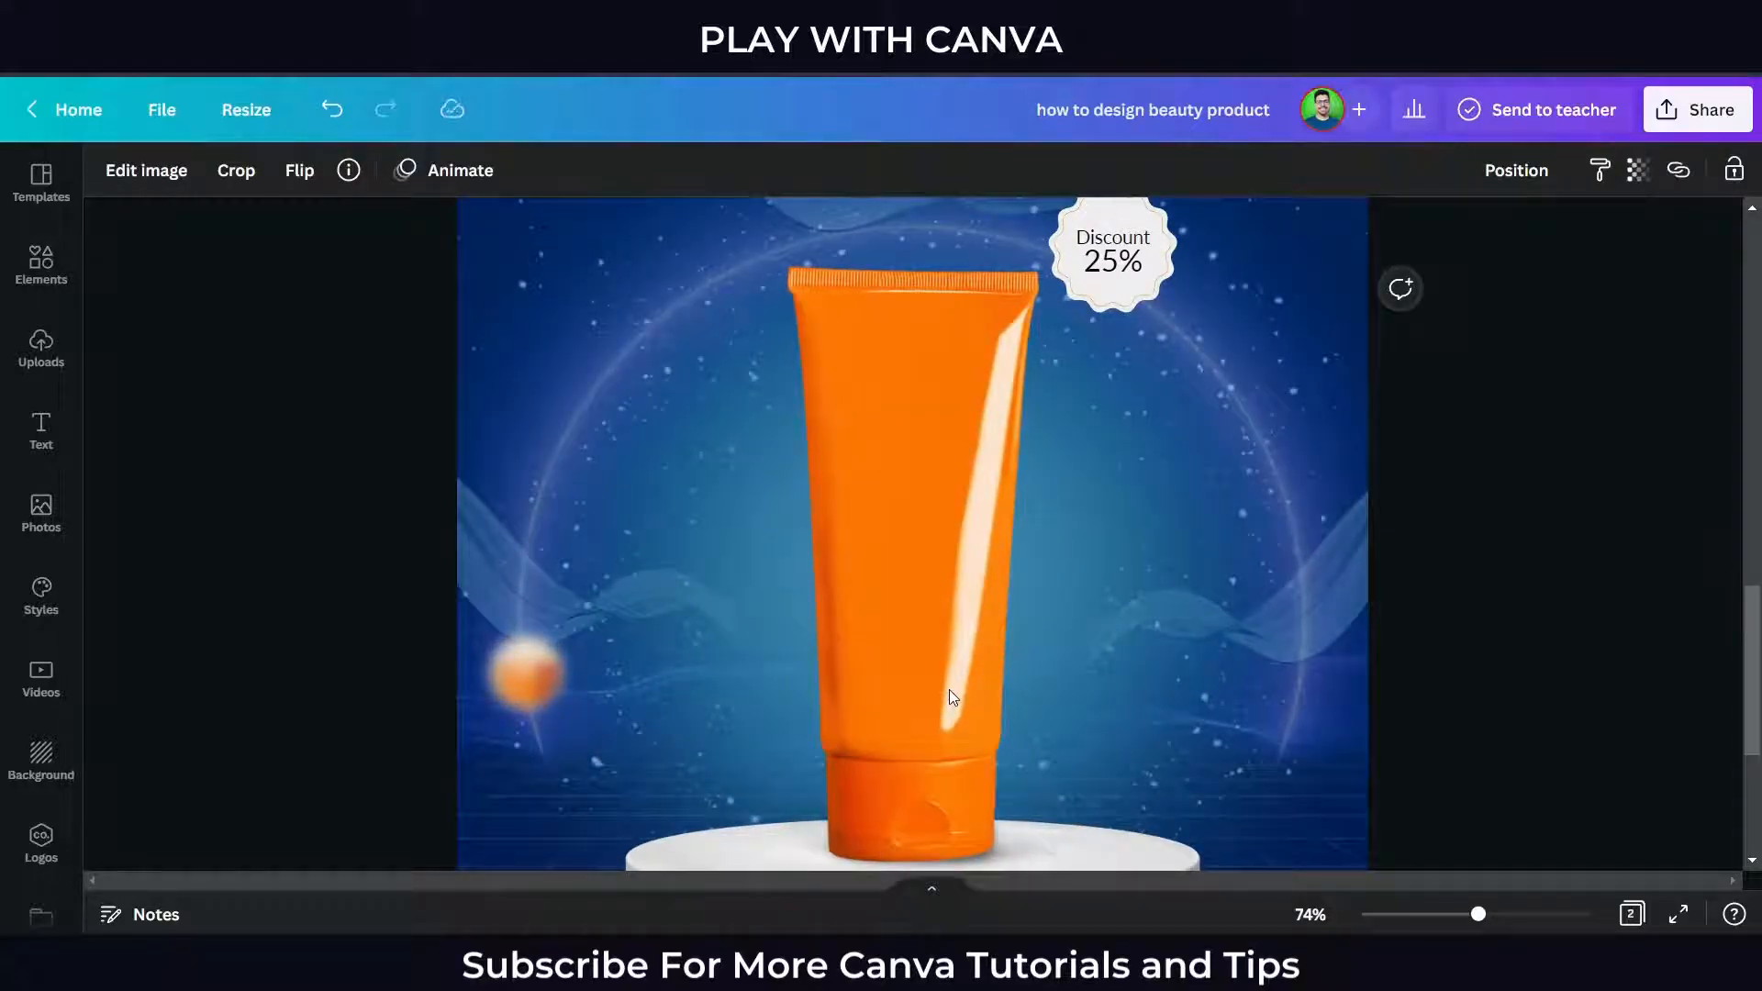
Duplicate the orange tube, place a slightly smaller copy to its right and send that copy behind the original.
{"action": "key", "text": "ctrl+d"}
{"action": "left_click_drag", "start_coordinate": [953, 659], "coordinate": [1086, 650]}
{"action": "left_click_drag", "start_coordinate": [931, 274], "coordinate": [952, 294]}
{"action": "left_click_drag", "start_coordinate": [1049, 422], "coordinate": [1068, 457]}
{"action": "right_click", "coordinate": [1068, 456]}
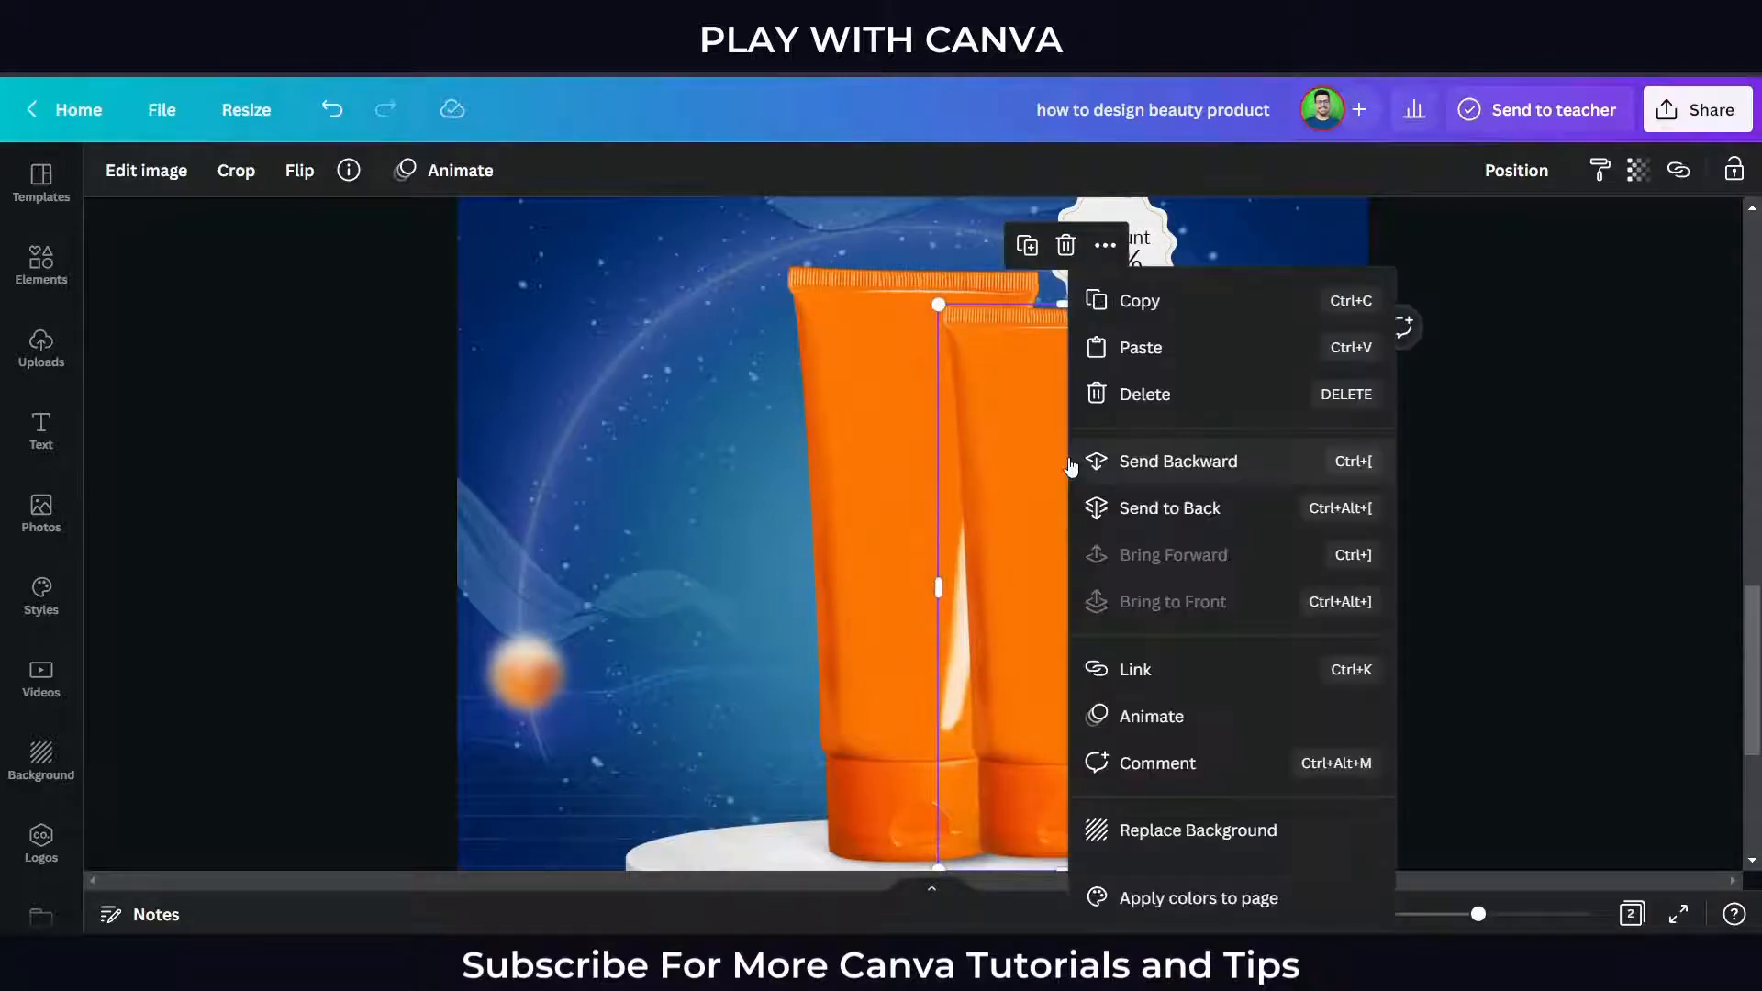
{"action": "left_click", "coordinate": [1113, 466]}
{"action": "left_click", "coordinate": [1501, 619]}
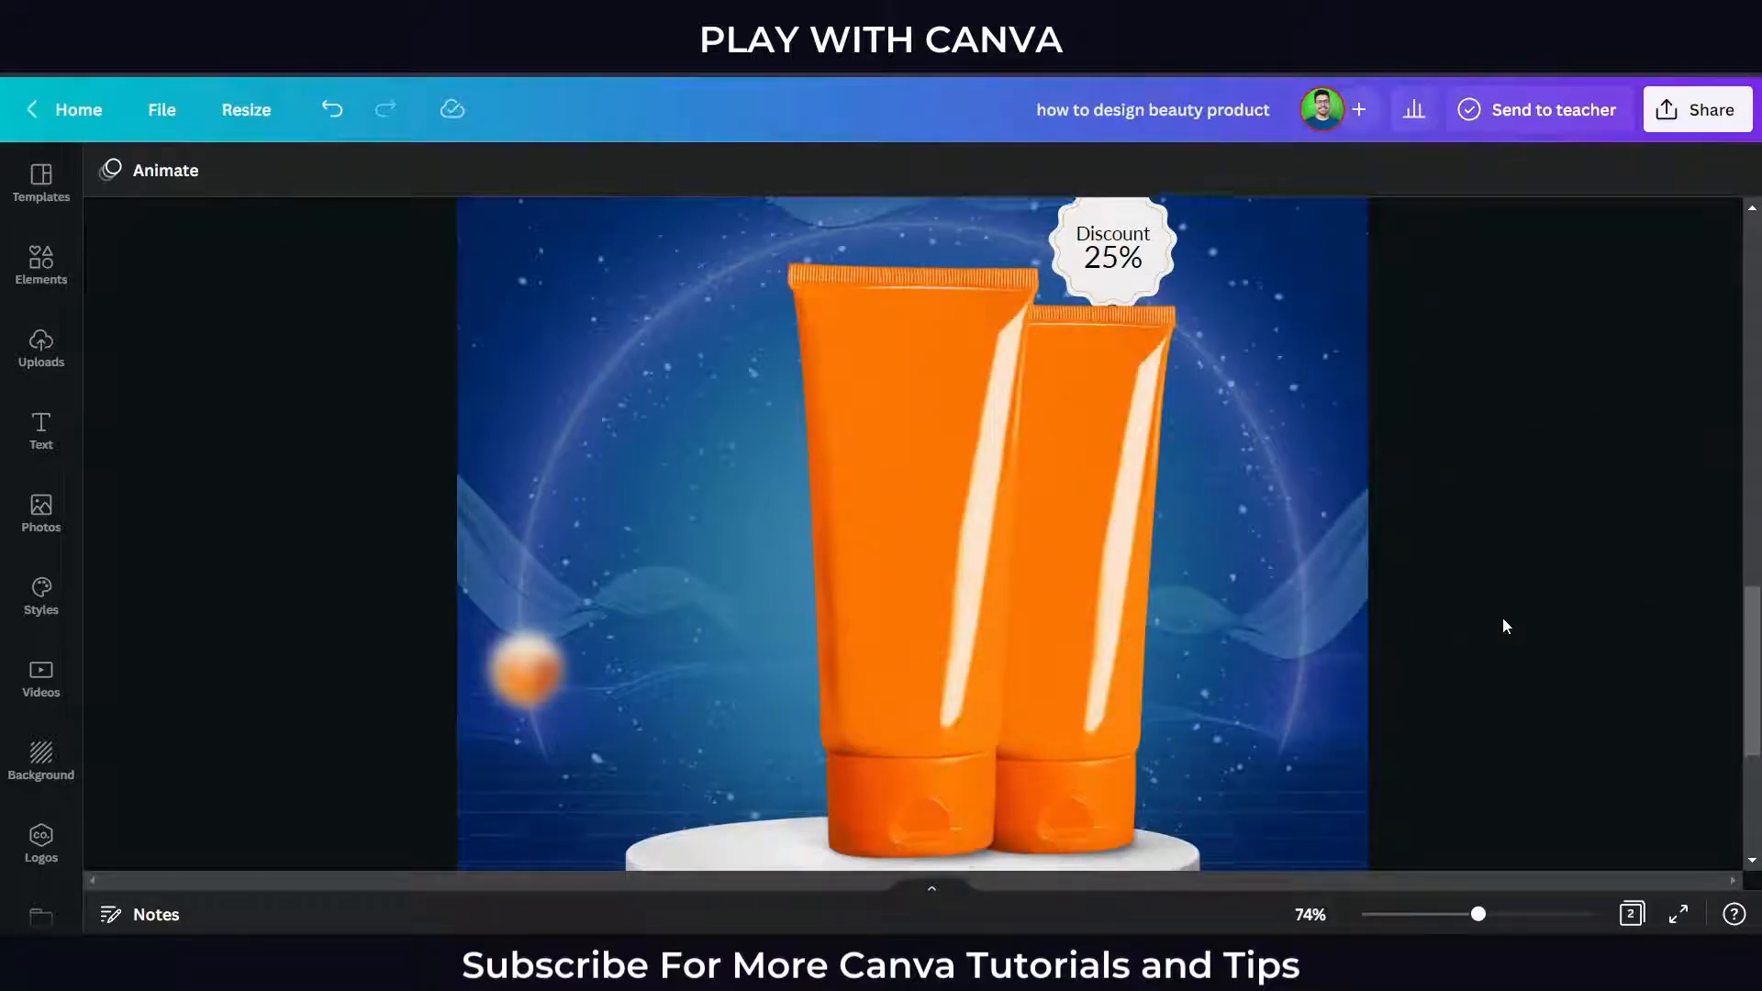
Nudge the large centre tube down so it stands slightly forward on the podium.
{"action": "scroll", "coordinate": [1501, 619], "scroll_direction": "down", "scroll_amount": 2}
{"action": "left_click", "coordinate": [960, 681]}
{"action": "key", "text": "Down"}
{"action": "key", "text": "Down"}
{"action": "key", "text": "Down"}
{"action": "key", "text": "Down"}
{"action": "key", "text": "Down"}
{"action": "key", "text": "Down"}
{"action": "key", "text": "Down"}
{"action": "key", "text": "Down"}
{"action": "key", "text": "Down"}
{"action": "key", "text": "Down"}
{"action": "key", "text": "Down"}
{"action": "key", "text": "Down"}
Copy the smaller tube to the left side of the podium and send it behind the centre tube.
{"action": "left_click", "coordinate": [1101, 621]}
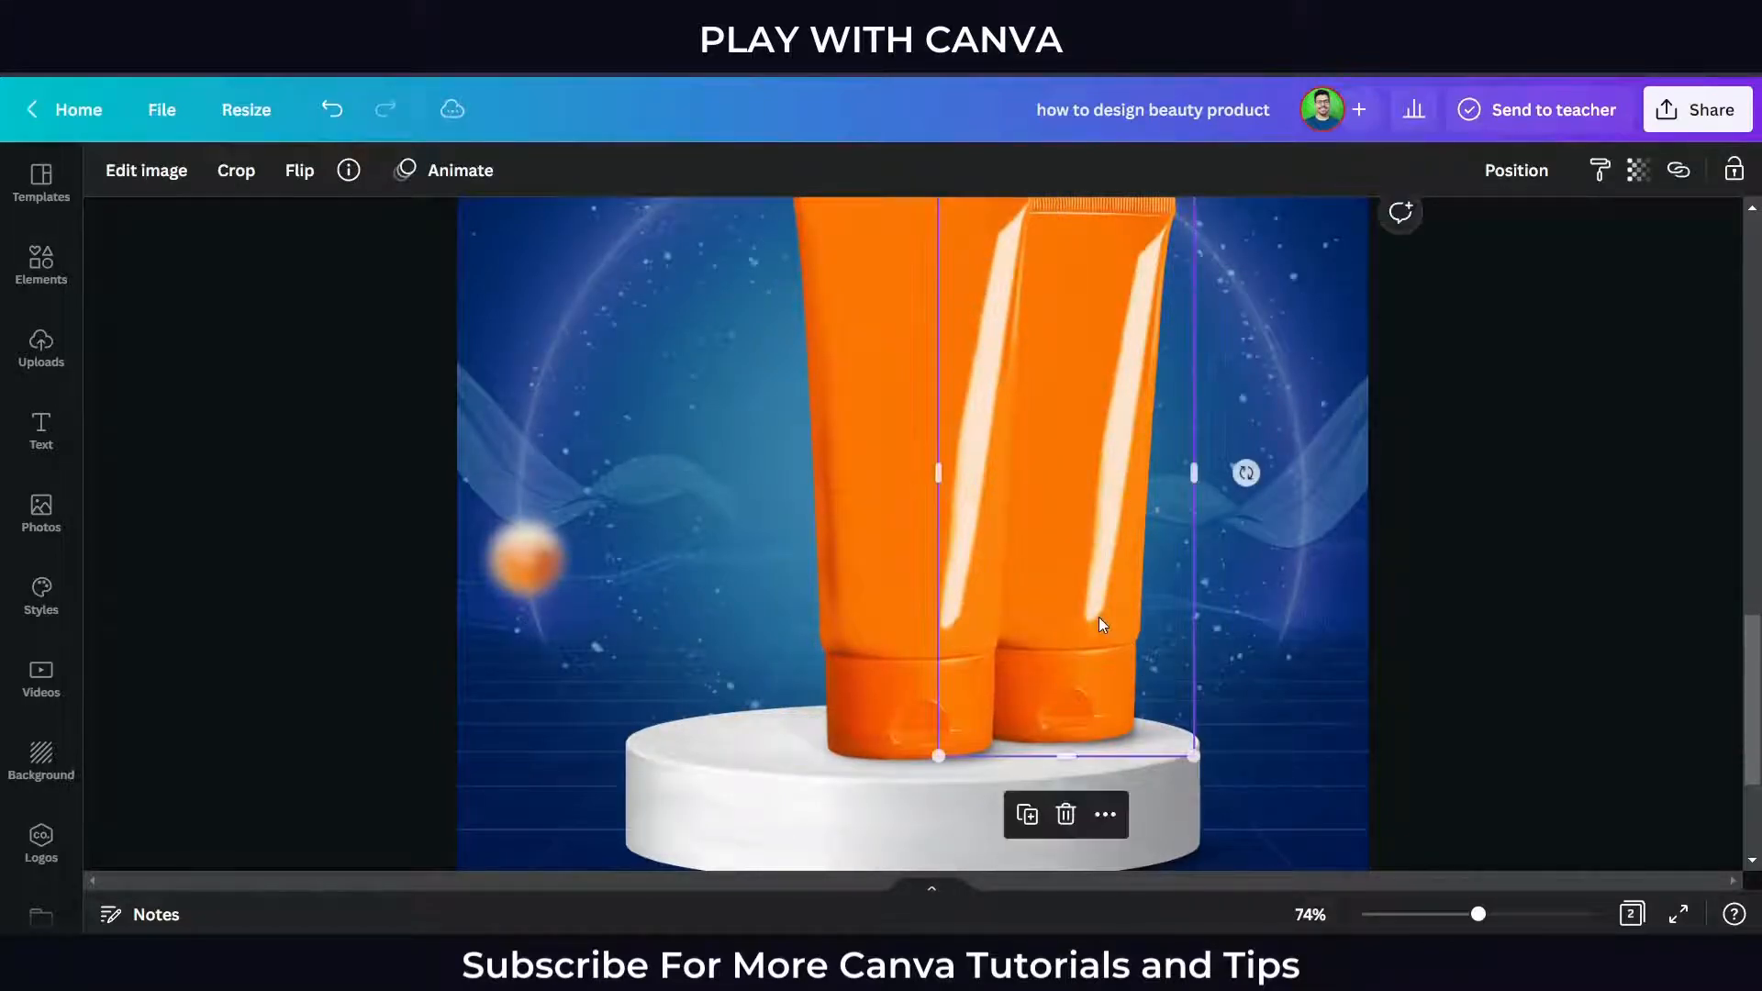
{"action": "left_click_drag", "start_coordinate": [1099, 617], "coordinate": [786, 538]}
{"action": "right_click", "coordinate": [800, 599]}
{"action": "left_click", "coordinate": [909, 460]}
{"action": "scroll", "coordinate": [1058, 587], "scroll_direction": "down", "scroll_amount": 3}
{"action": "left_click", "coordinate": [1319, 676]}
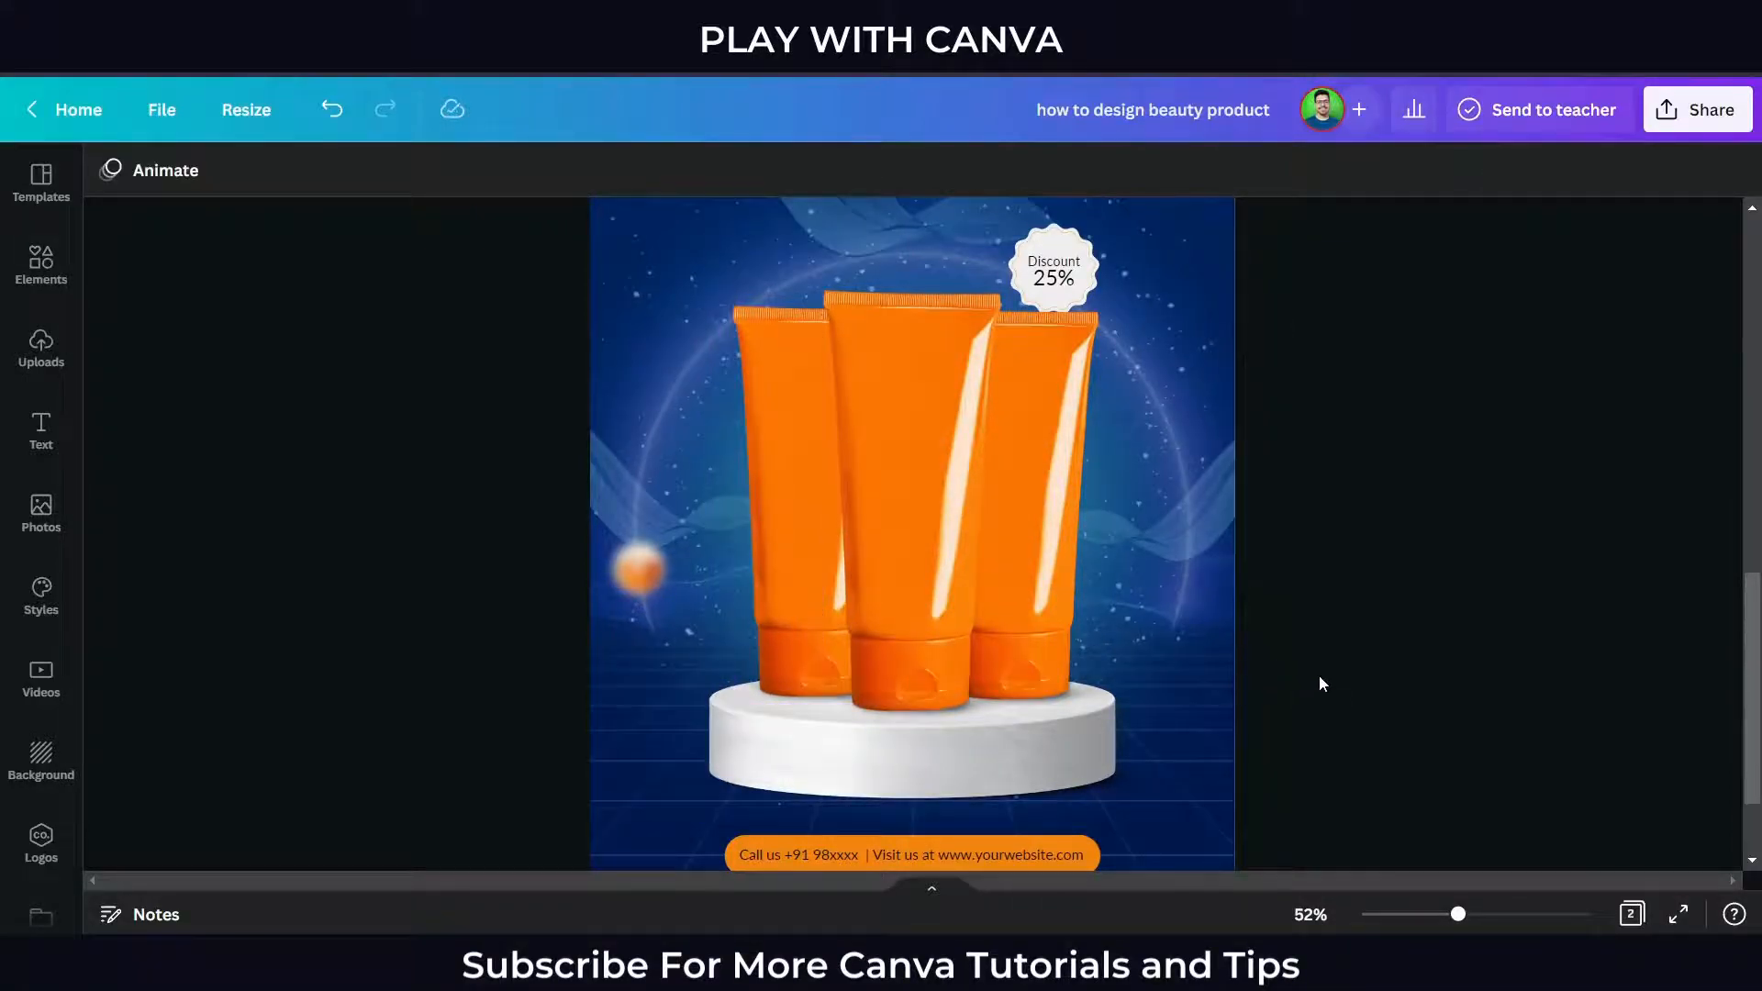
Move the discount badge over the upper-right corner of the right tube and bring it to the front.
{"action": "scroll", "coordinate": [1318, 675], "scroll_direction": "up", "scroll_amount": 2}
{"action": "left_click", "coordinate": [1095, 420]}
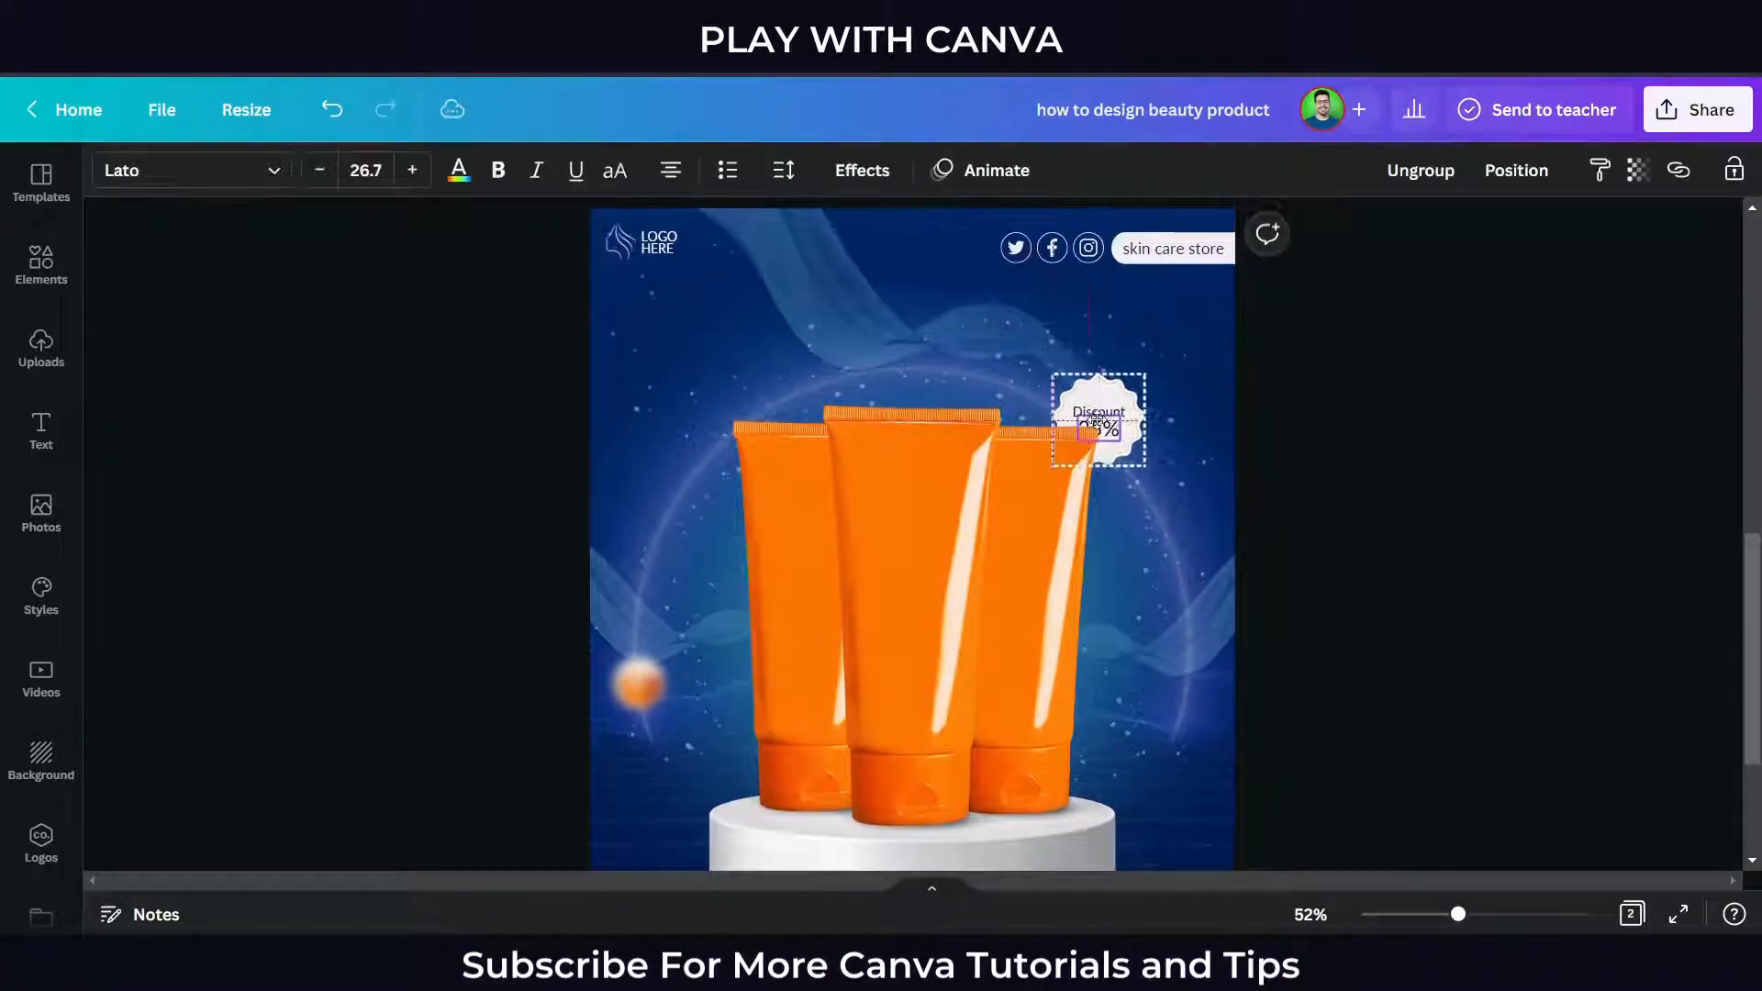
{"action": "left_click", "coordinate": [1523, 172]}
{"action": "left_click", "coordinate": [1269, 285]}
{"action": "left_click", "coordinate": [1106, 467]}
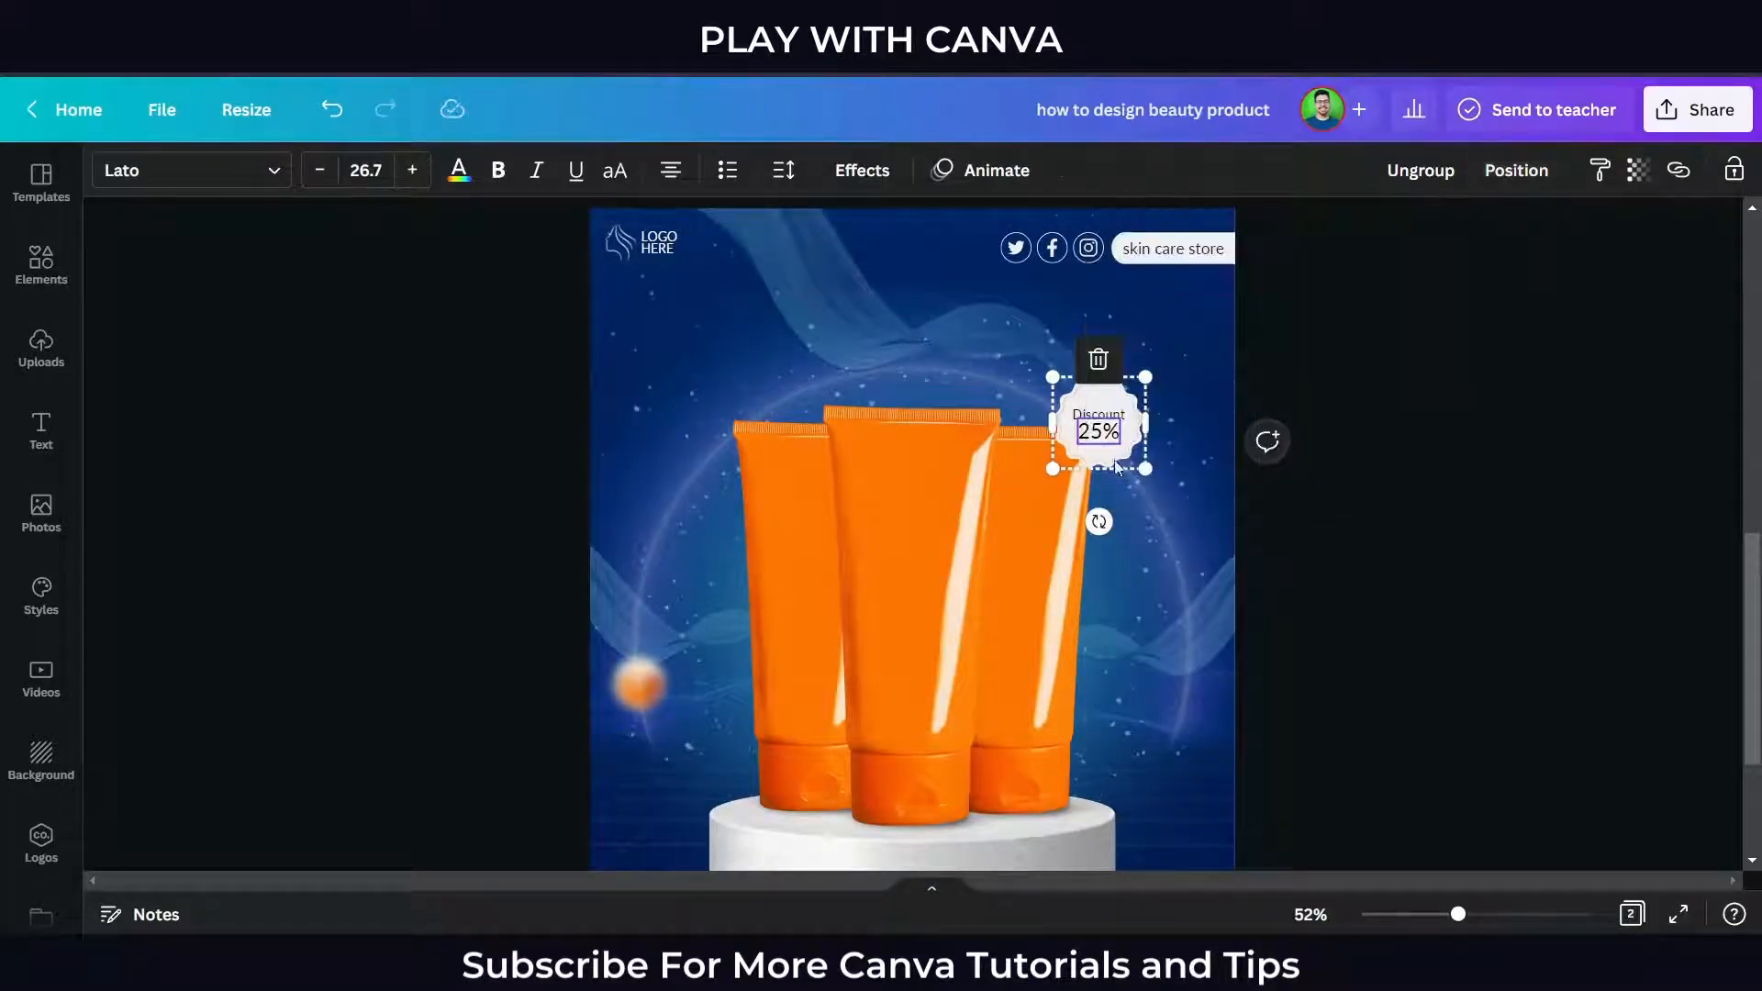
{"action": "left_click", "coordinate": [1250, 564]}
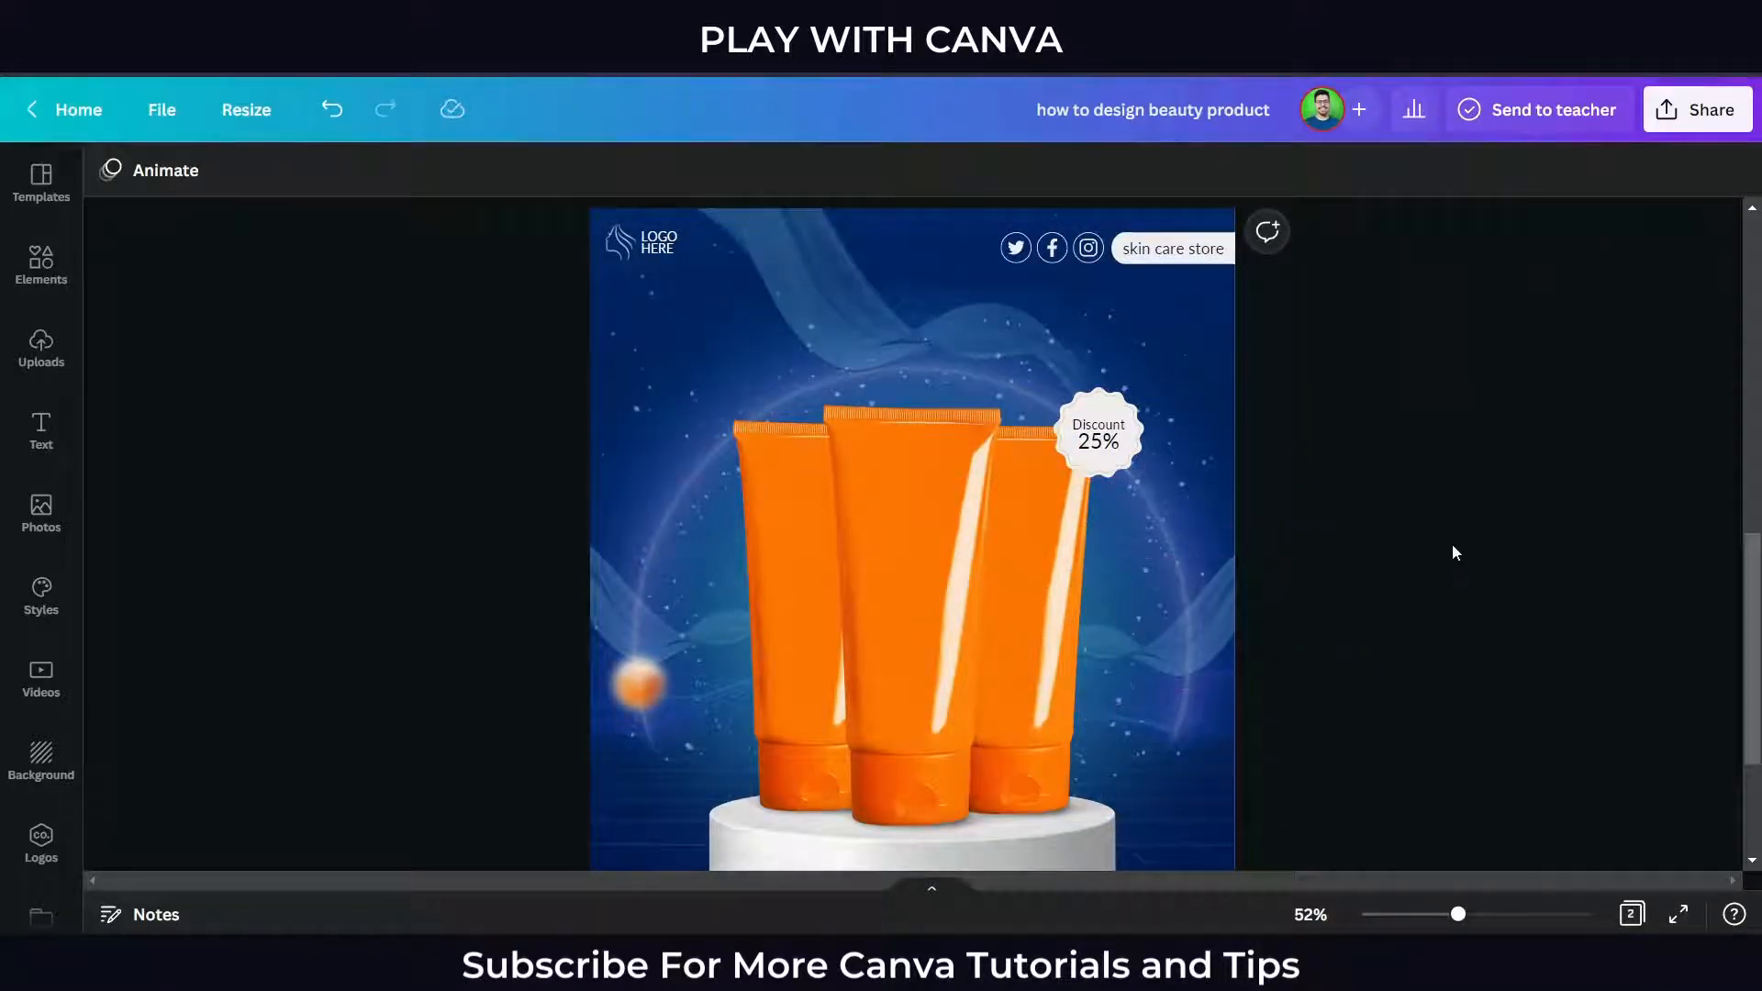
Add a text box, enlarge it to about font size 61.3 above the tubes and colour it white.
{"action": "key", "text": "t"}
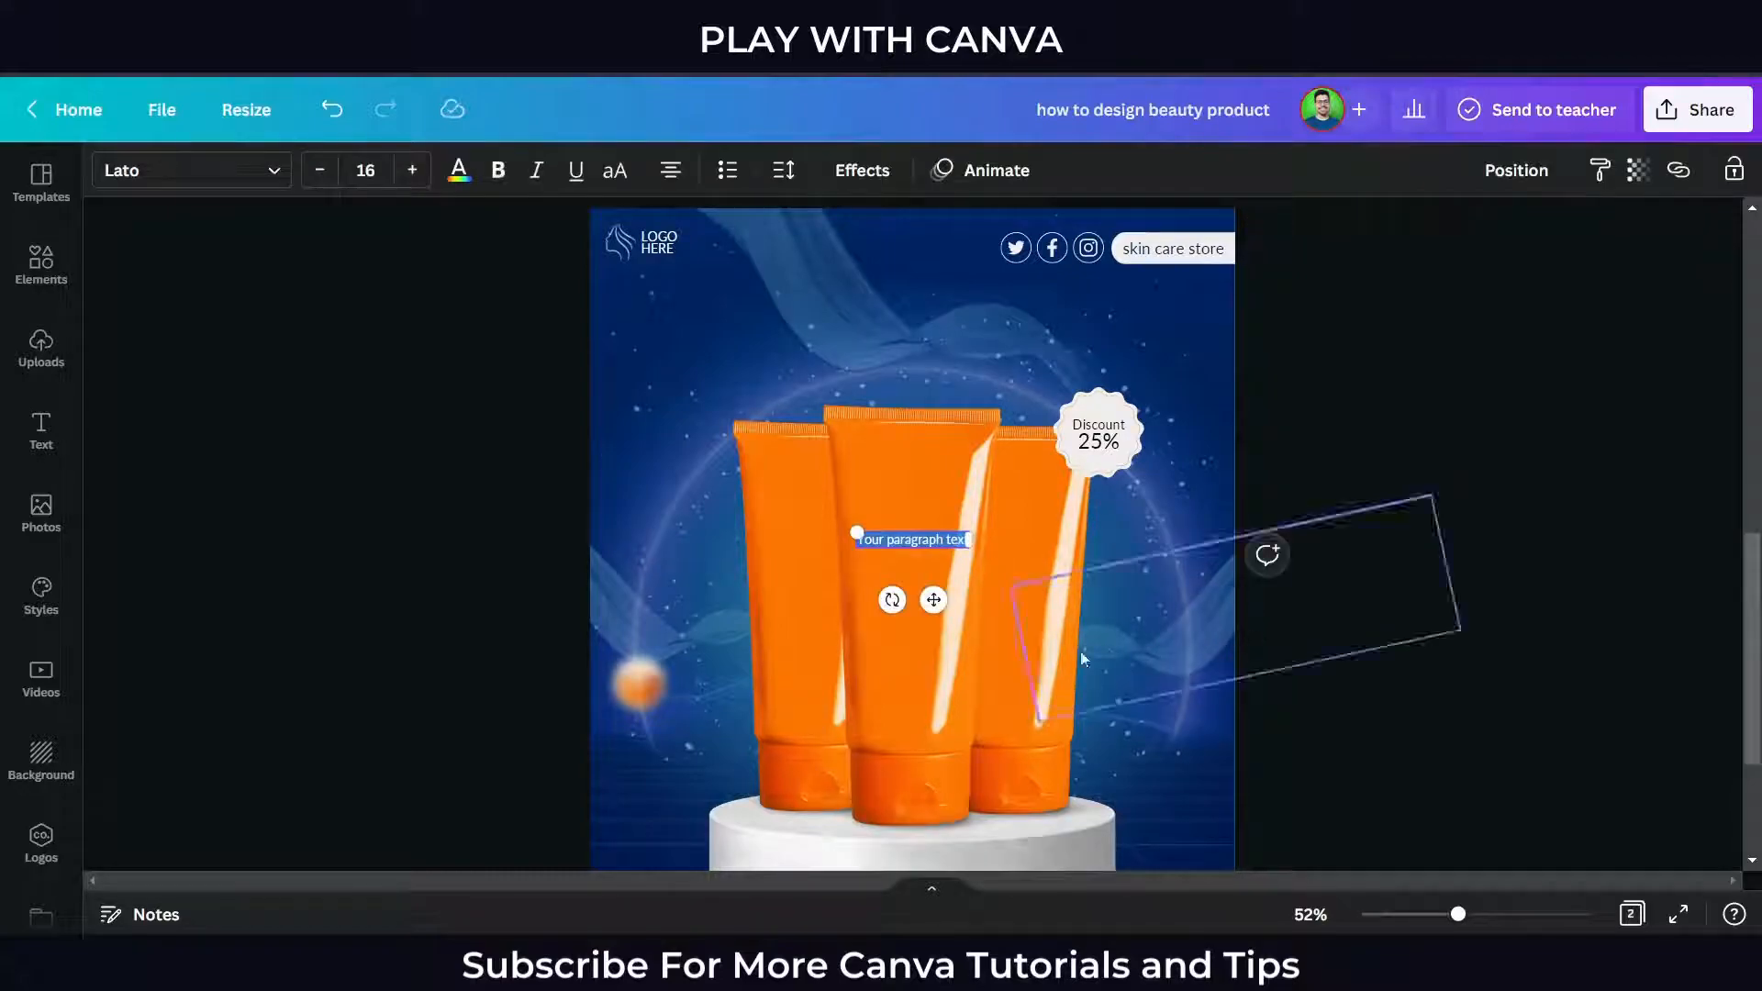
{"action": "left_click_drag", "start_coordinate": [967, 549], "coordinate": [1257, 631]}
{"action": "left_click_drag", "start_coordinate": [1044, 552], "coordinate": [988, 336]}
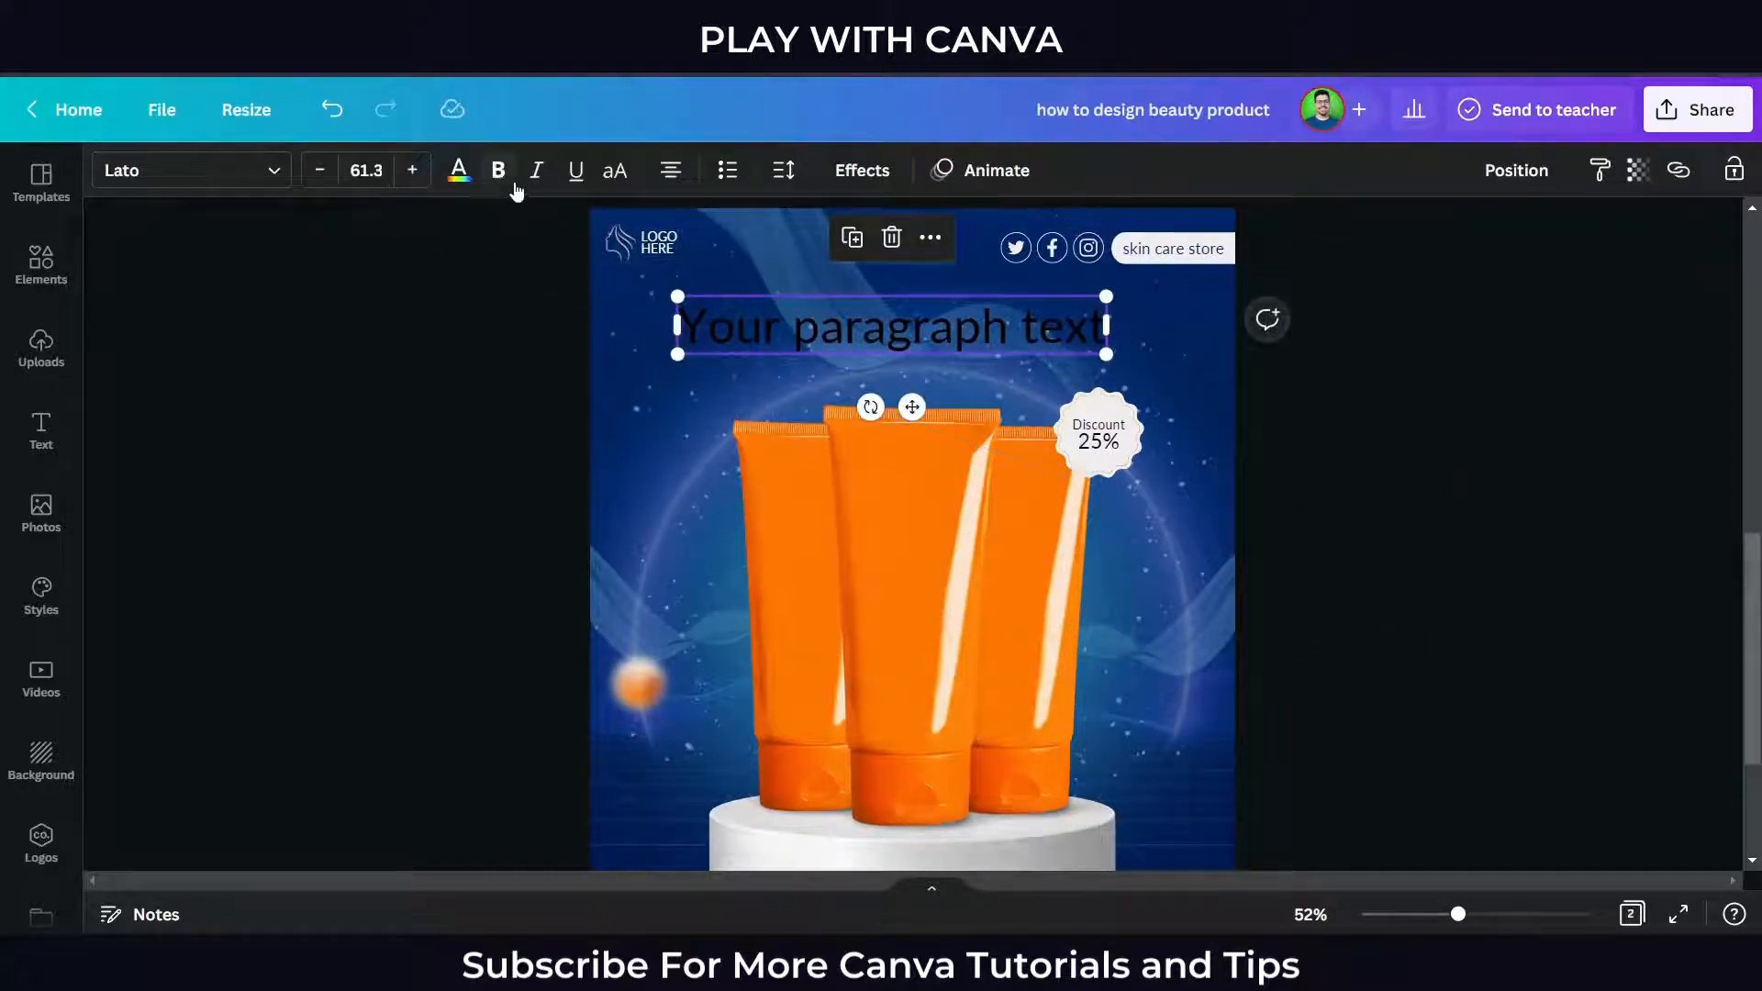
{"action": "left_click", "coordinate": [458, 171]}
{"action": "left_click", "coordinate": [441, 295]}
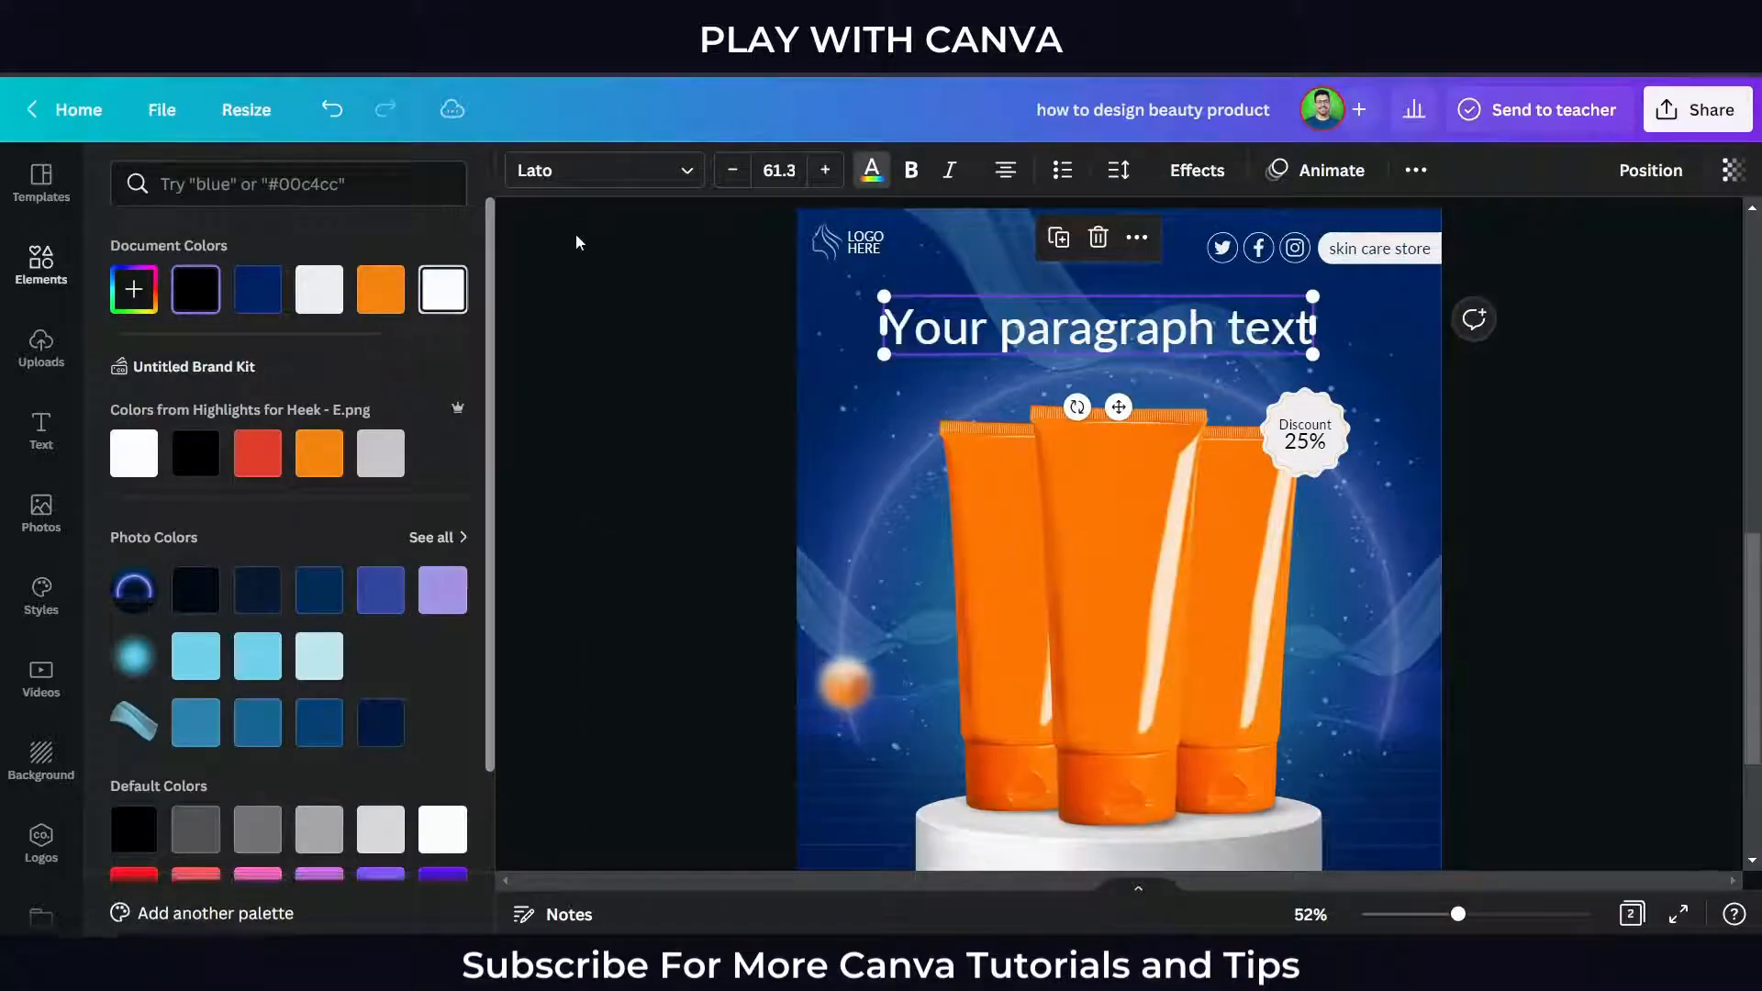
Set the new heading's font to Antonio Bold.
{"action": "left_click", "coordinate": [569, 170]}
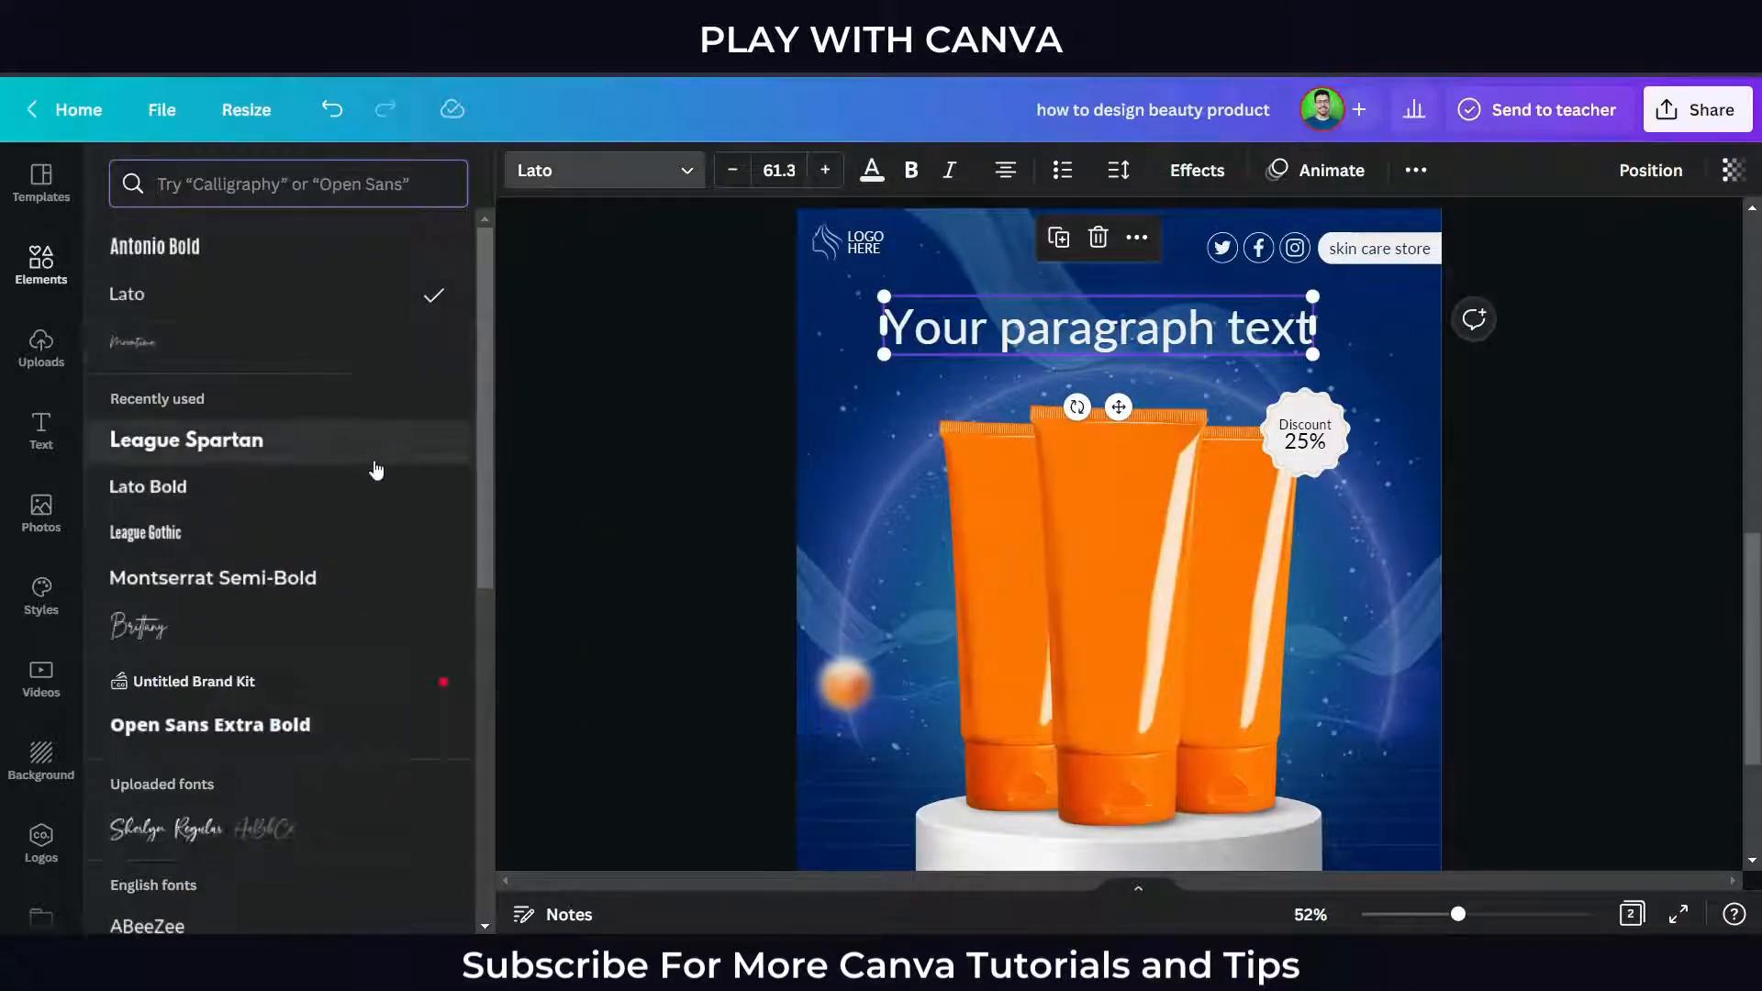
{"action": "left_click", "coordinate": [155, 769]}
{"action": "left_click", "coordinate": [486, 546]}
{"action": "scroll", "coordinate": [756, 491], "scroll_direction": "up", "scroll_amount": 2}
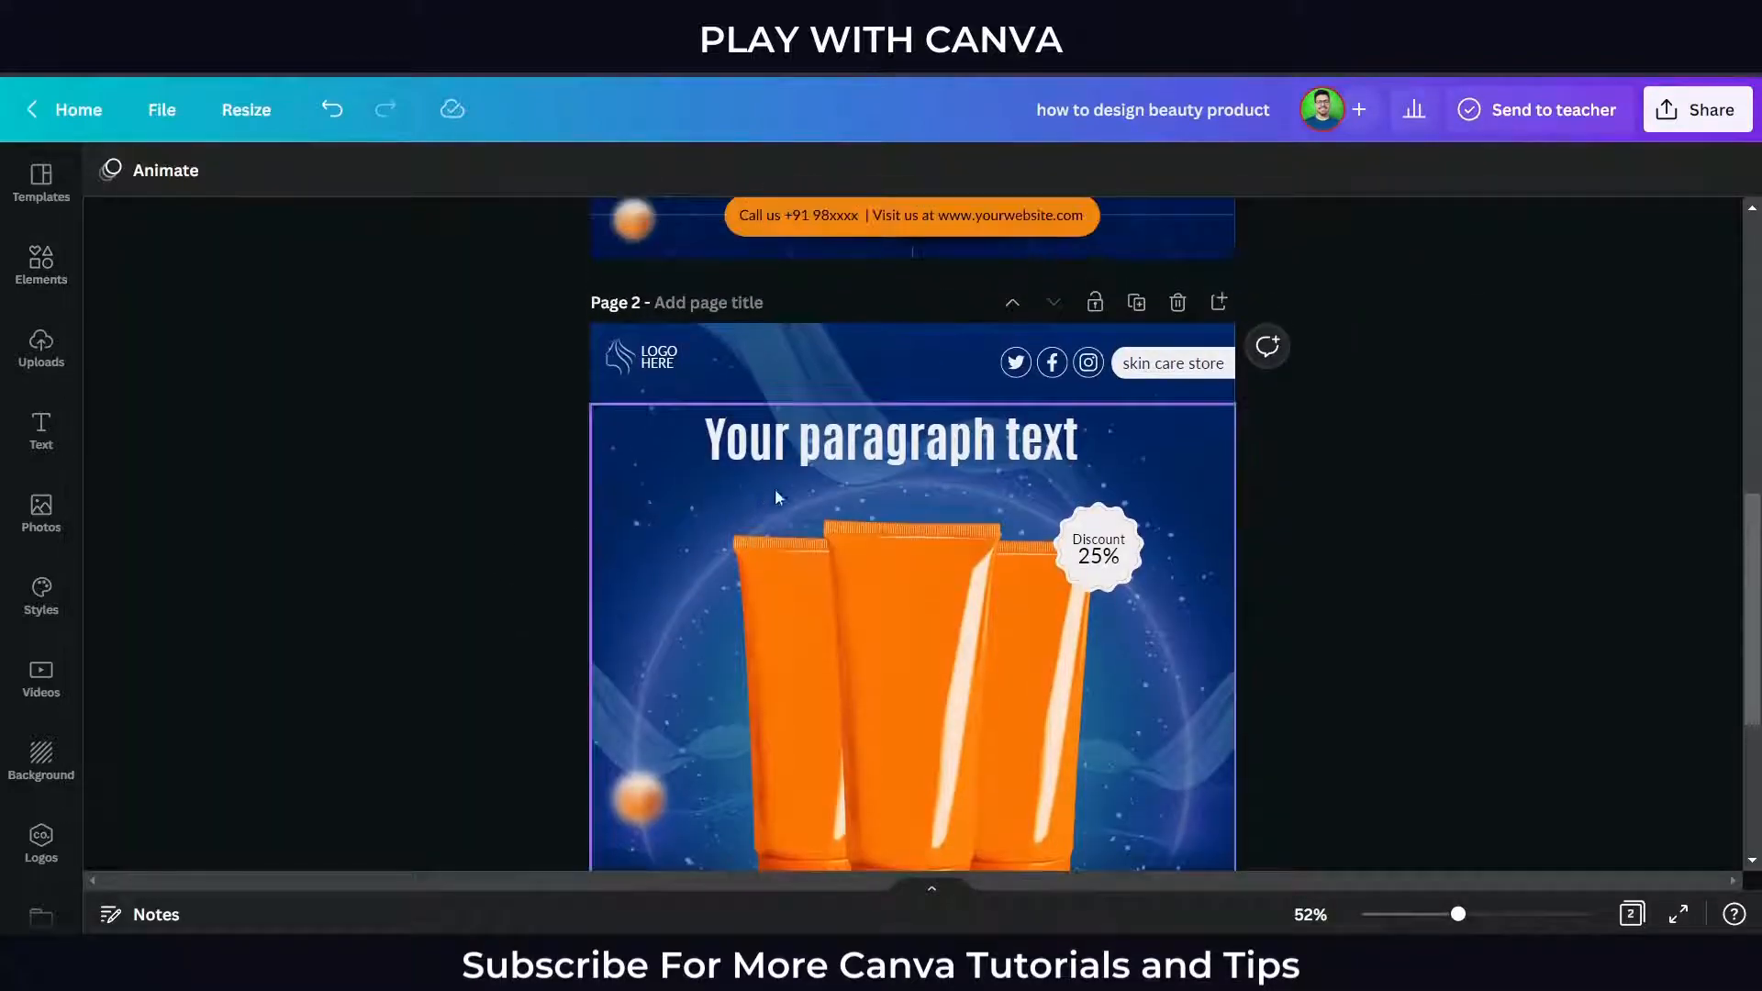
{"action": "left_click", "coordinate": [812, 474]}
{"action": "left_click", "coordinate": [812, 474]}
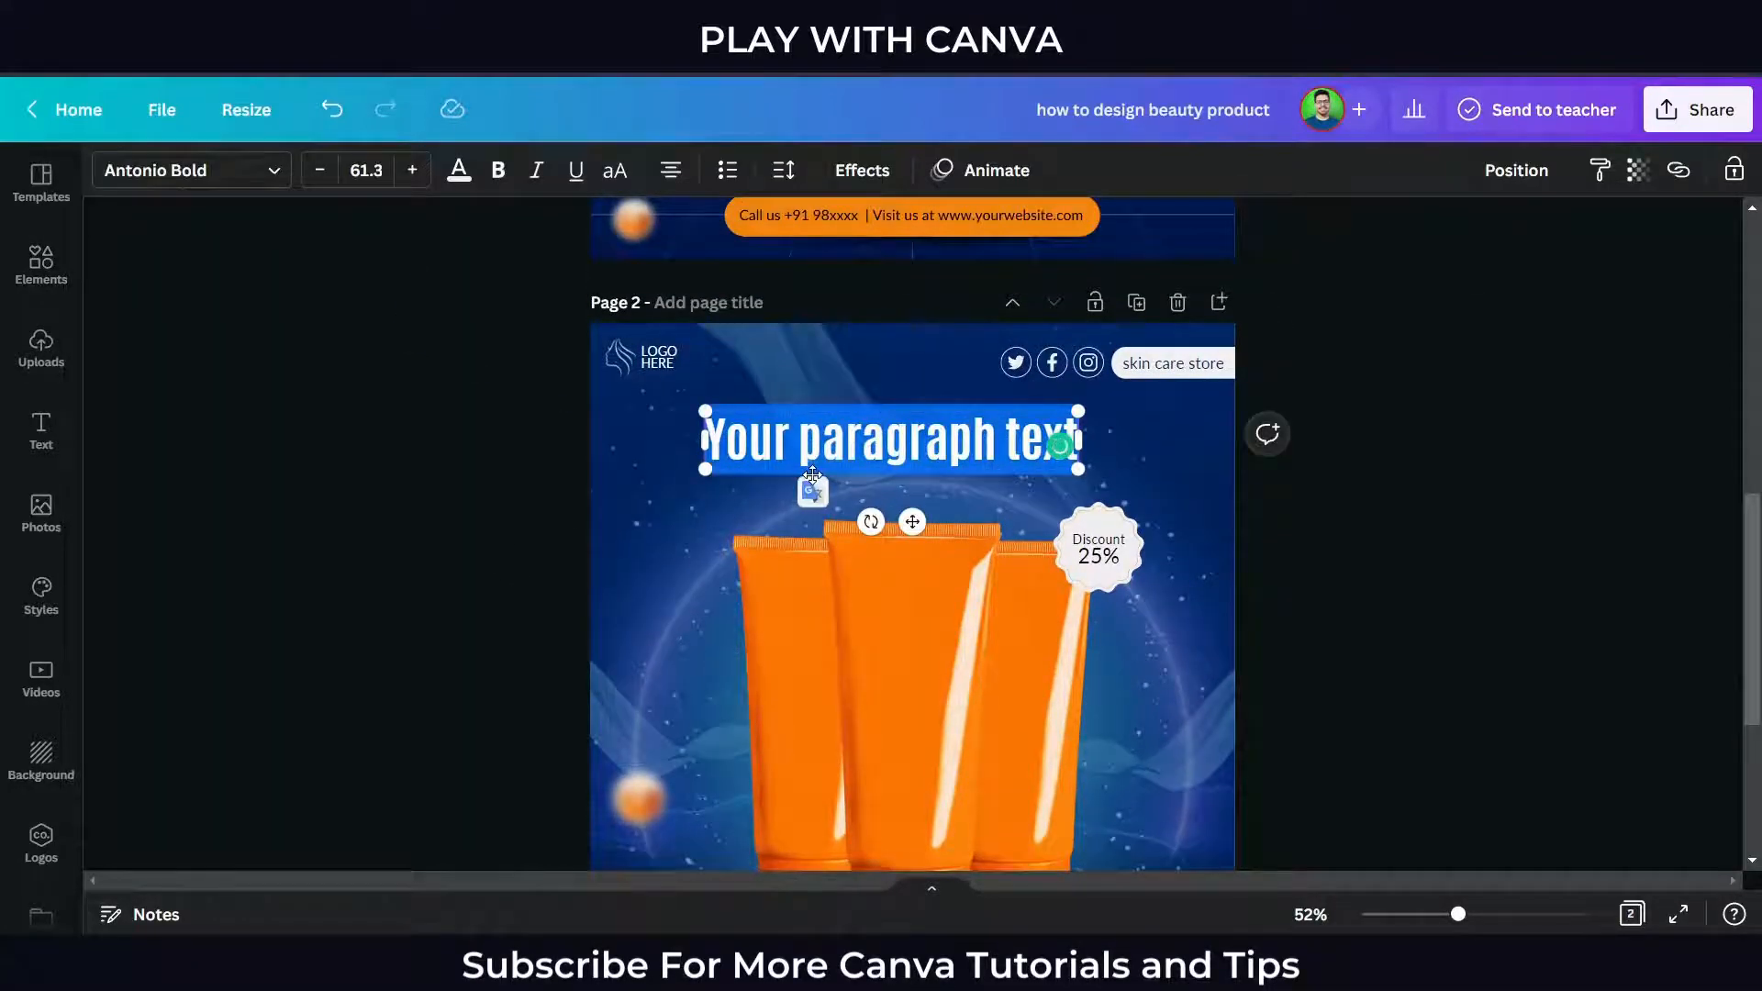
{"action": "type", "text": "Excl"}
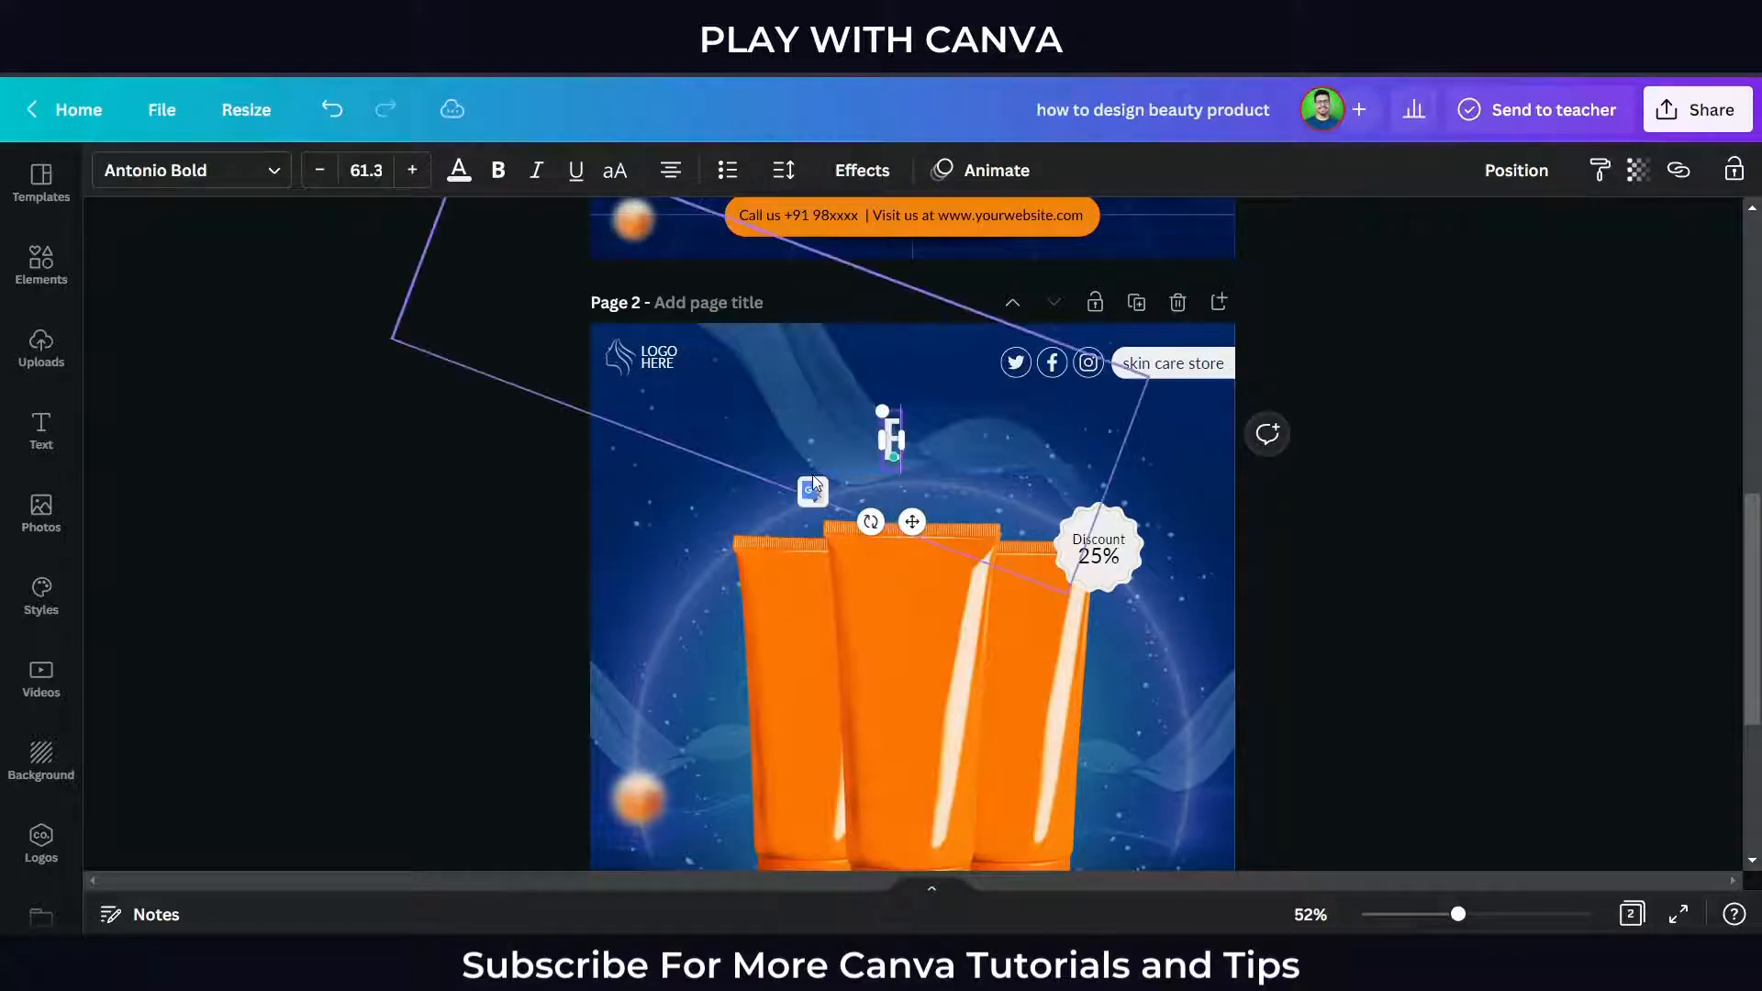
{"action": "type", "text": "usicve"}
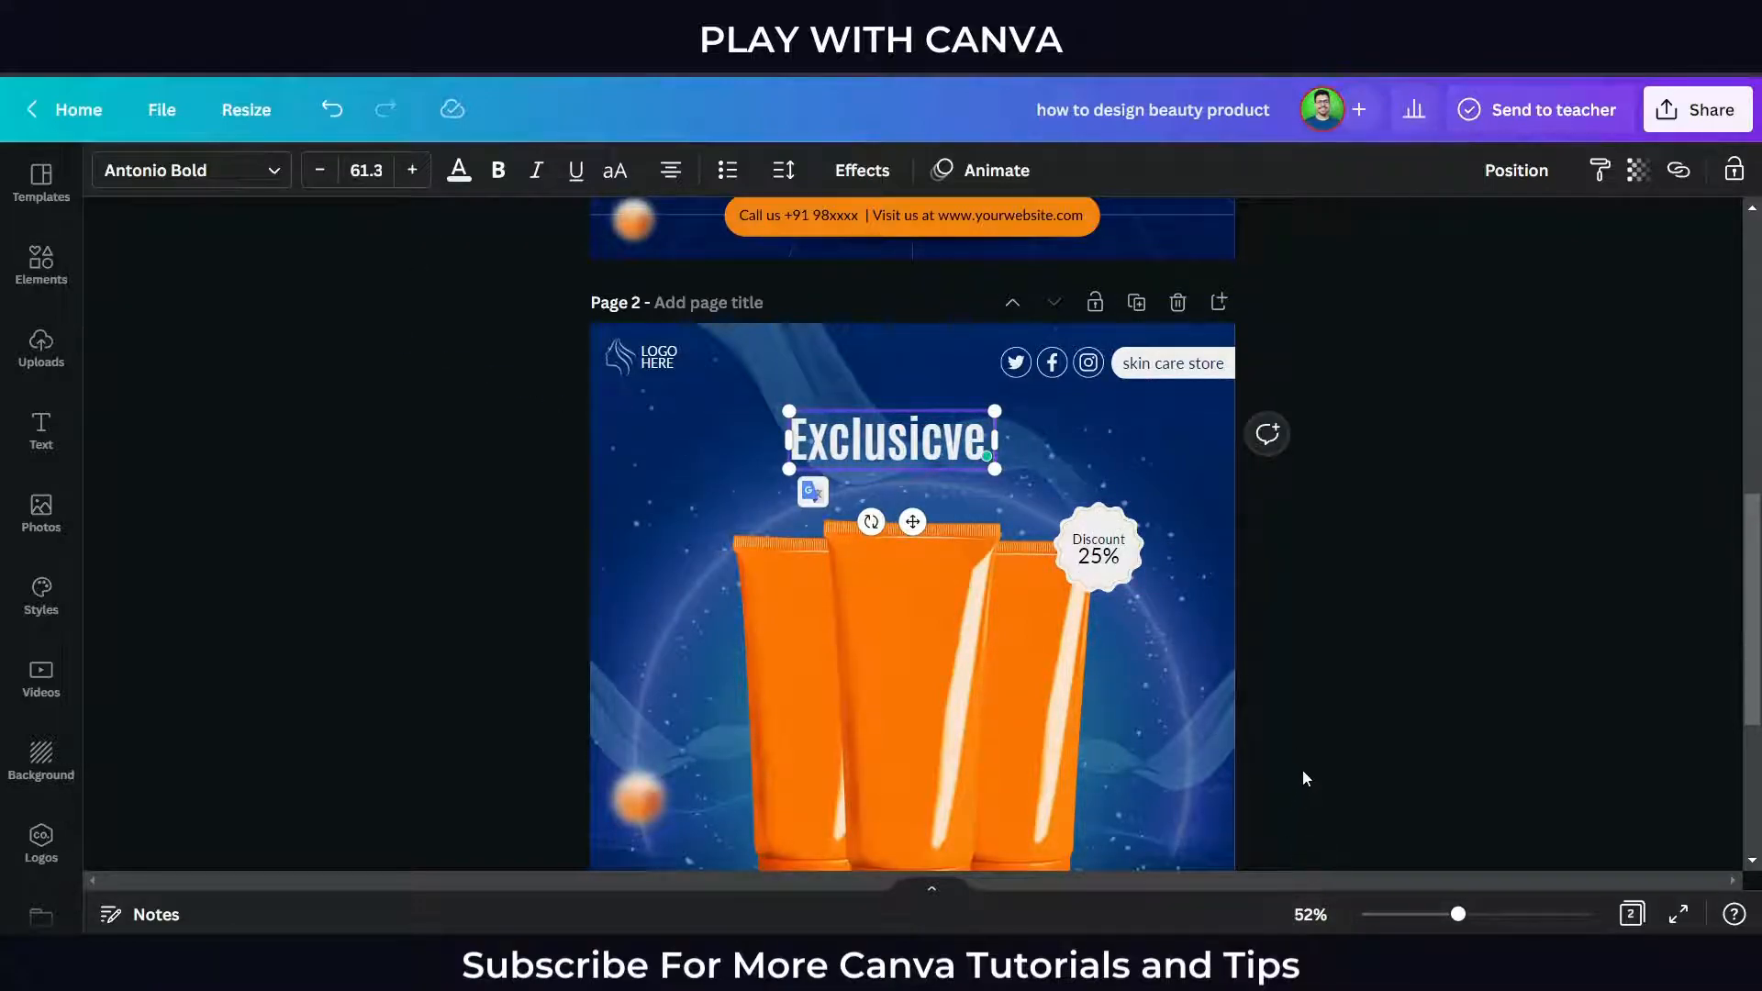
Copy "Exclusive Cosmetics" from the Notepad text and paste it in as the poster heading.
{"action": "left_click", "coordinate": [1280, 960]}
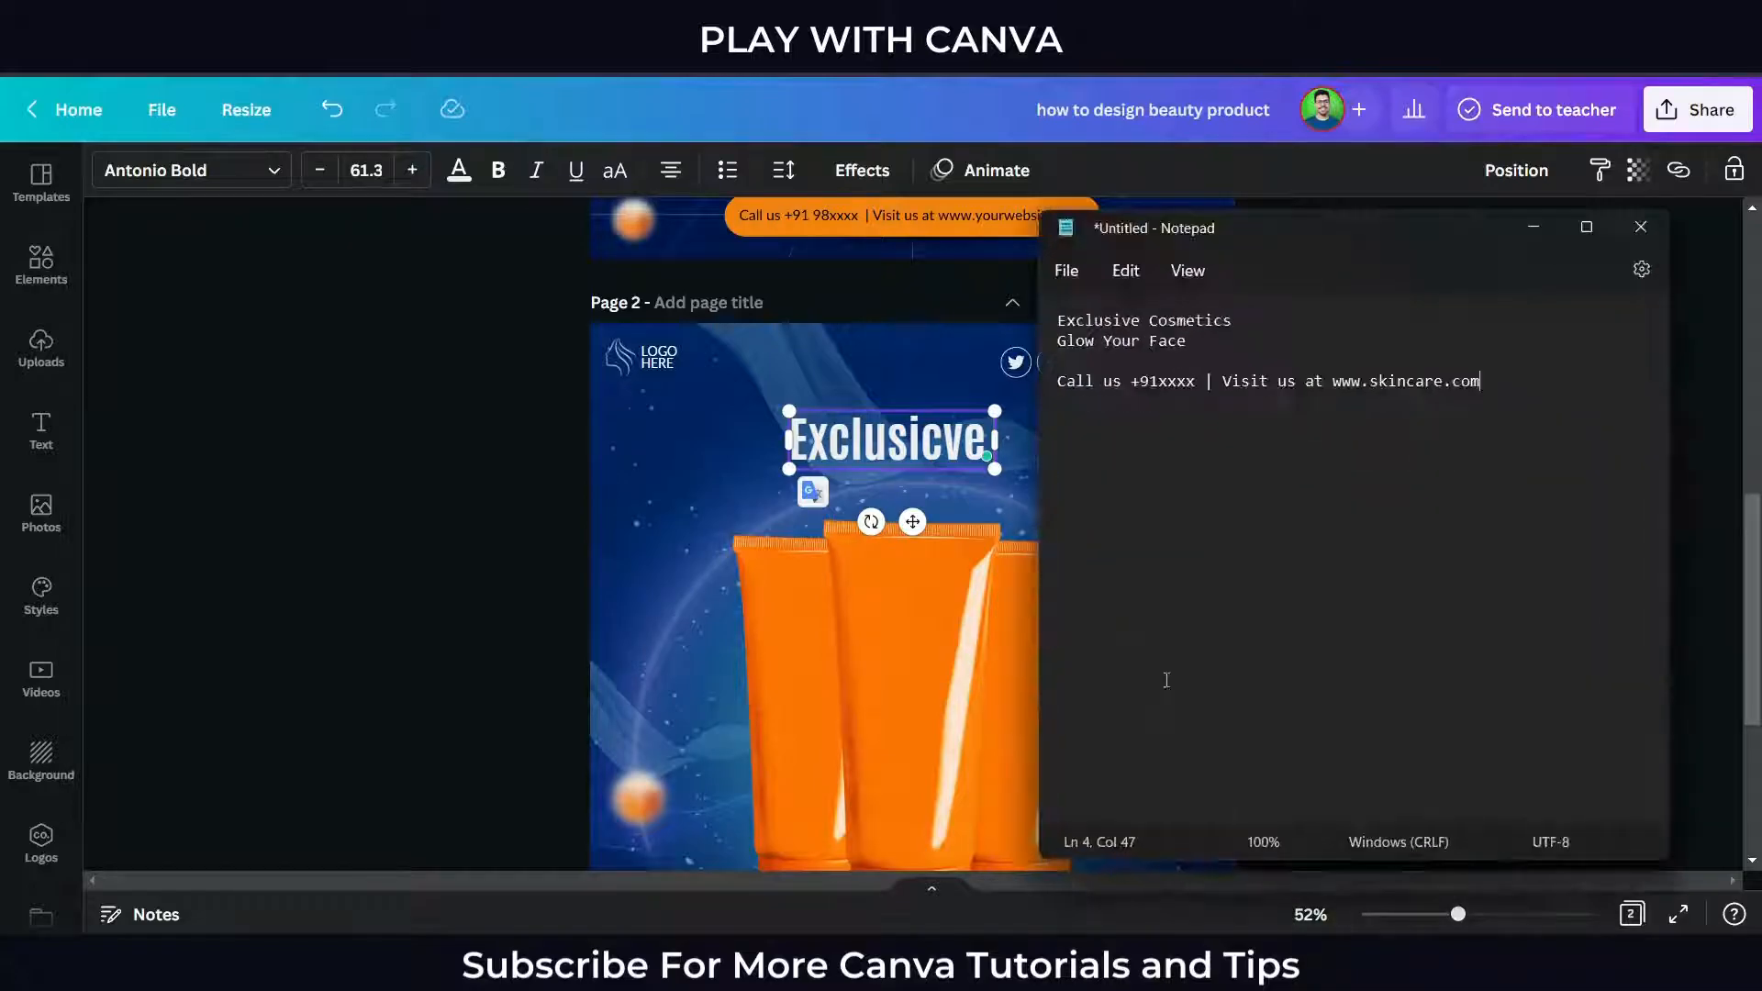
{"action": "triple_click", "coordinate": [1265, 325]}
{"action": "key", "text": "ctrl+c"}
{"action": "mouse_move", "coordinate": [945, 438]}
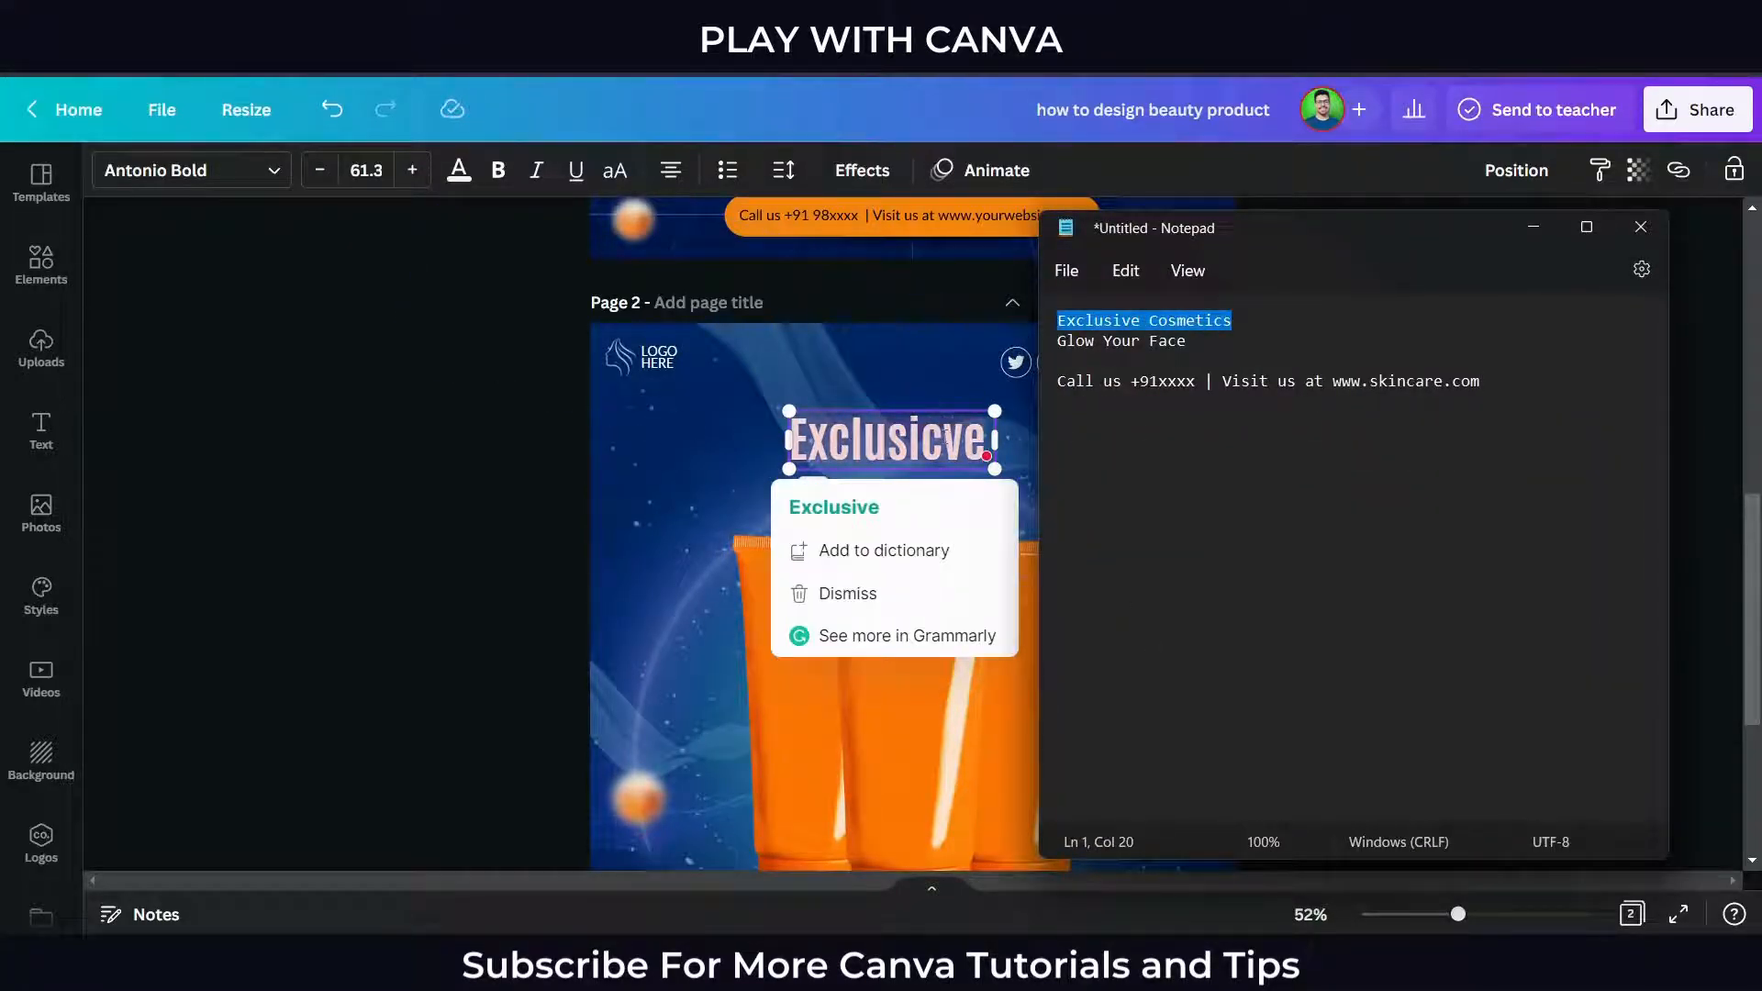
{"action": "key", "text": "alt+Tab"}
{"action": "key", "text": "ctrl+v"}
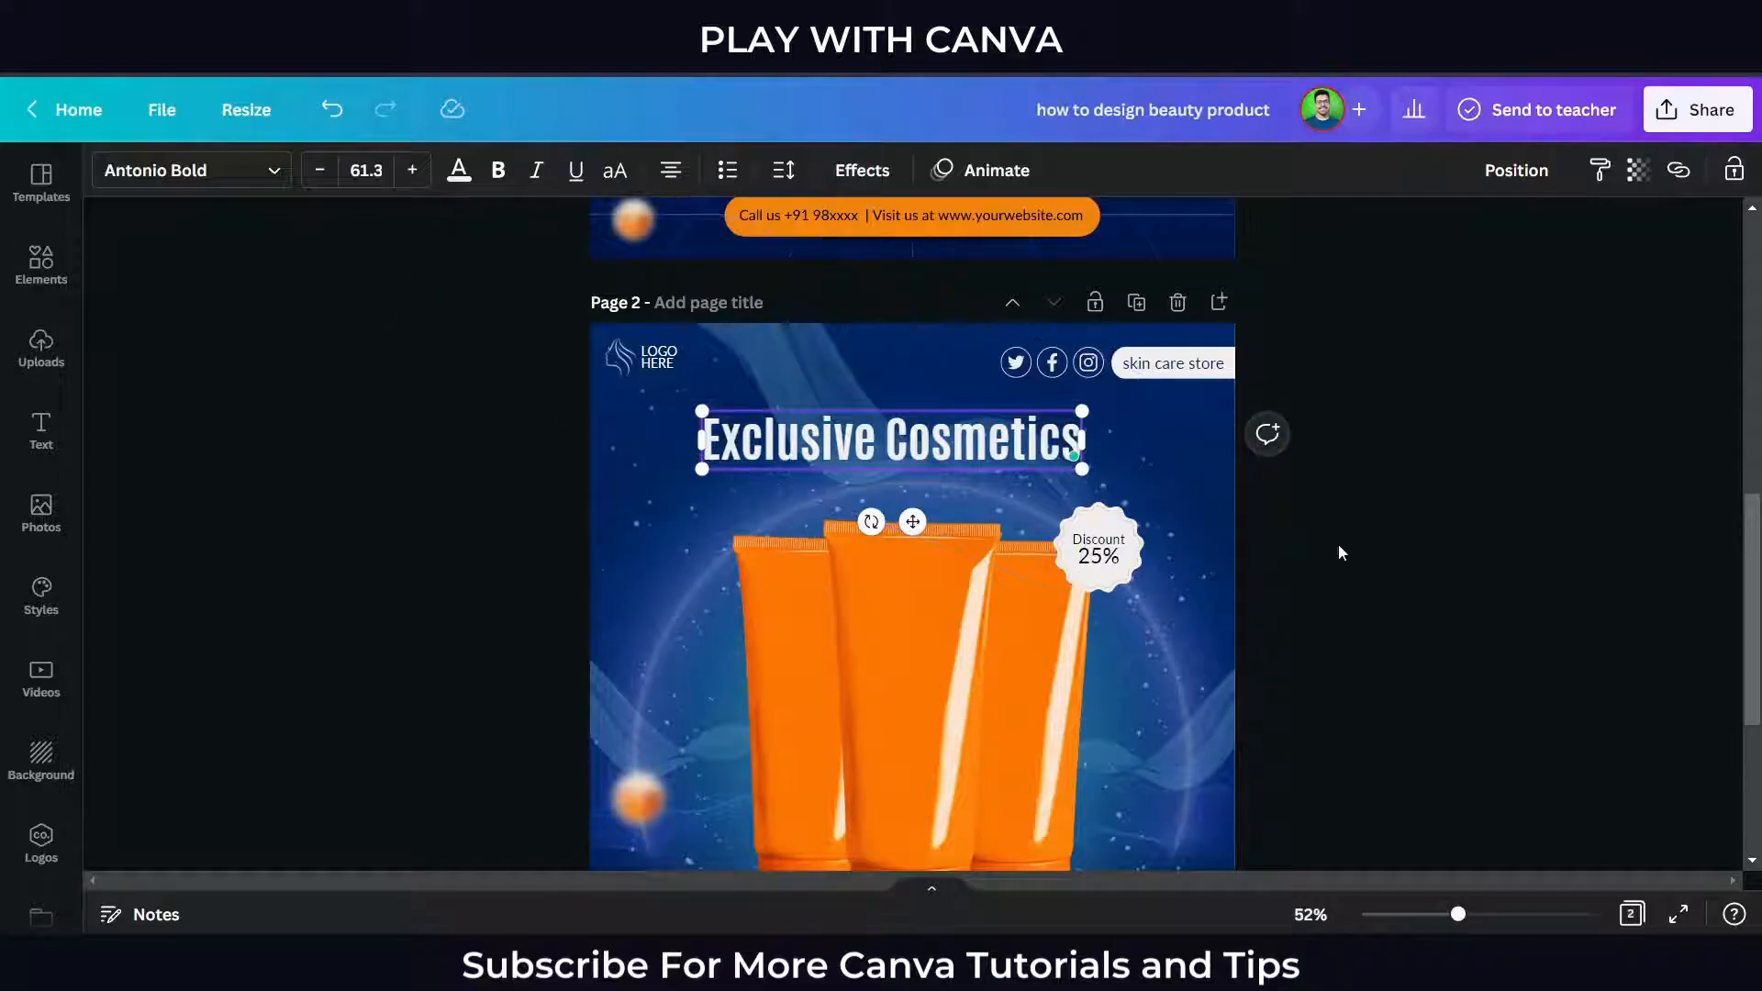
Move the "Exclusive Cosmetics" heading slightly up and to the right.
{"action": "left_click_drag", "start_coordinate": [1048, 457], "coordinate": [1088, 443]}
{"action": "left_click", "coordinate": [1356, 439]}
{"action": "left_click_drag", "start_coordinate": [1346, 391], "coordinate": [1022, 334]}
{"action": "left_click", "coordinate": [1304, 433]}
Lock the upper, right and left wave graphics in place.
{"action": "left_click", "coordinate": [940, 375]}
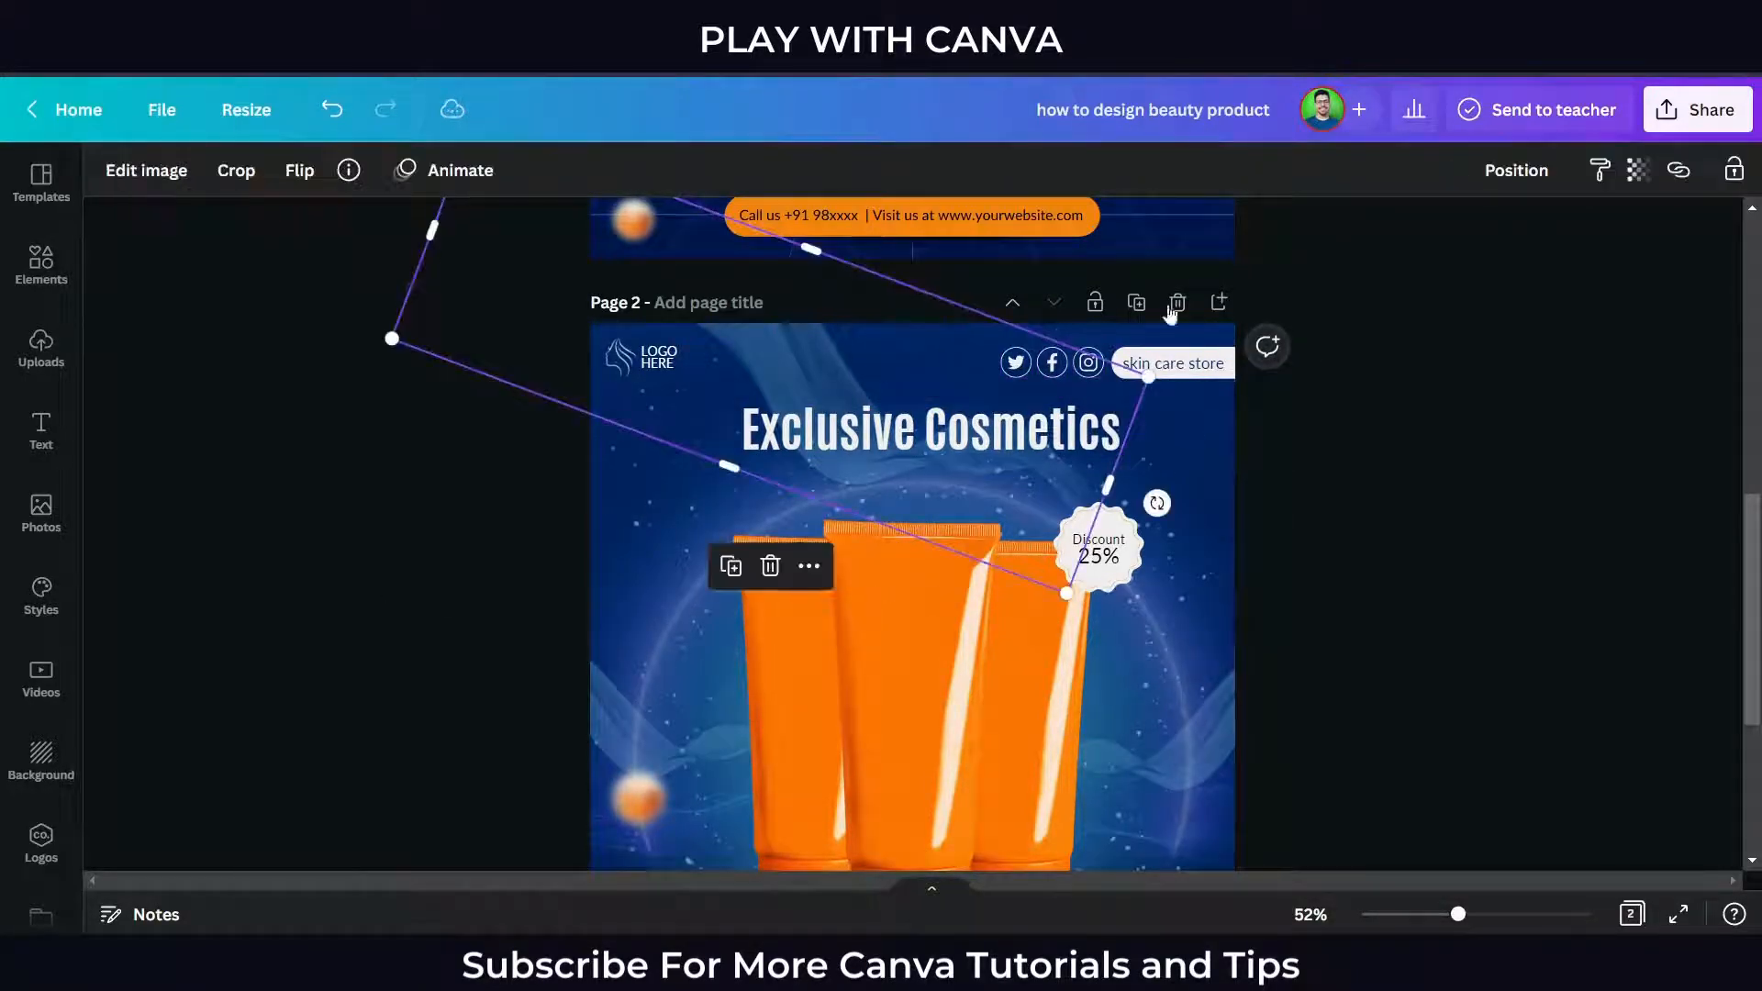
{"action": "left_click", "coordinate": [1731, 185]}
{"action": "left_click", "coordinate": [1697, 321]}
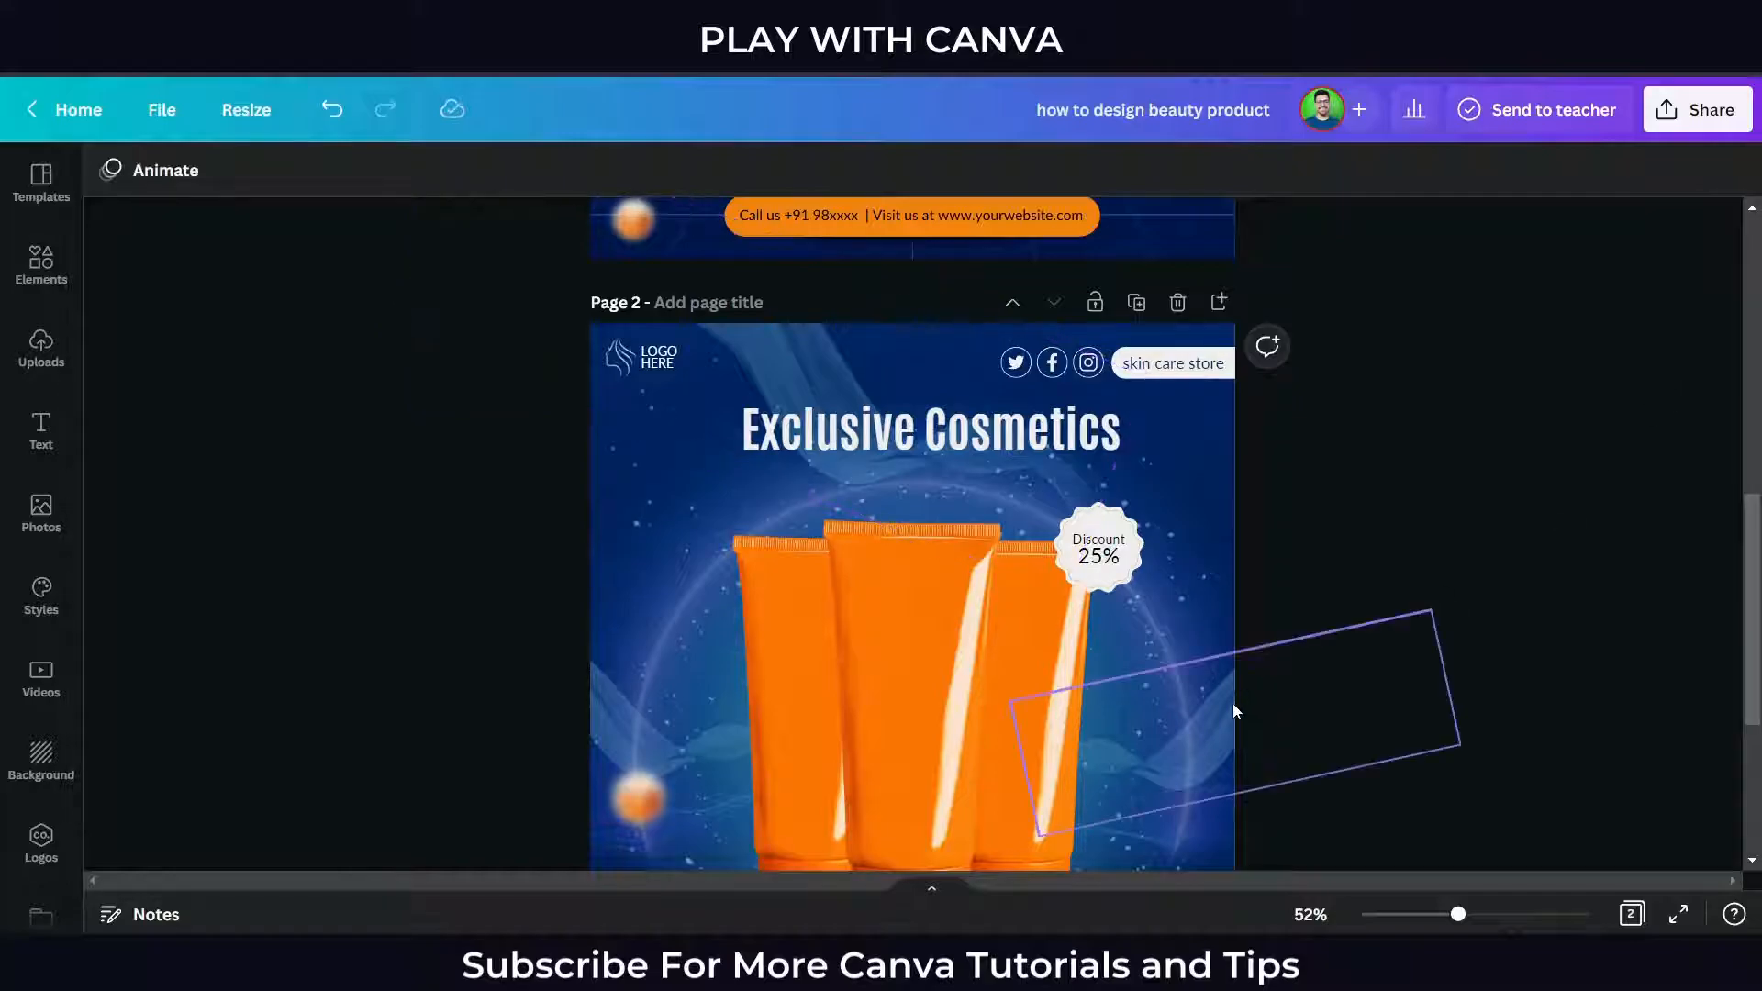
{"action": "left_click", "coordinate": [1232, 705]}
{"action": "left_click", "coordinate": [1732, 170]}
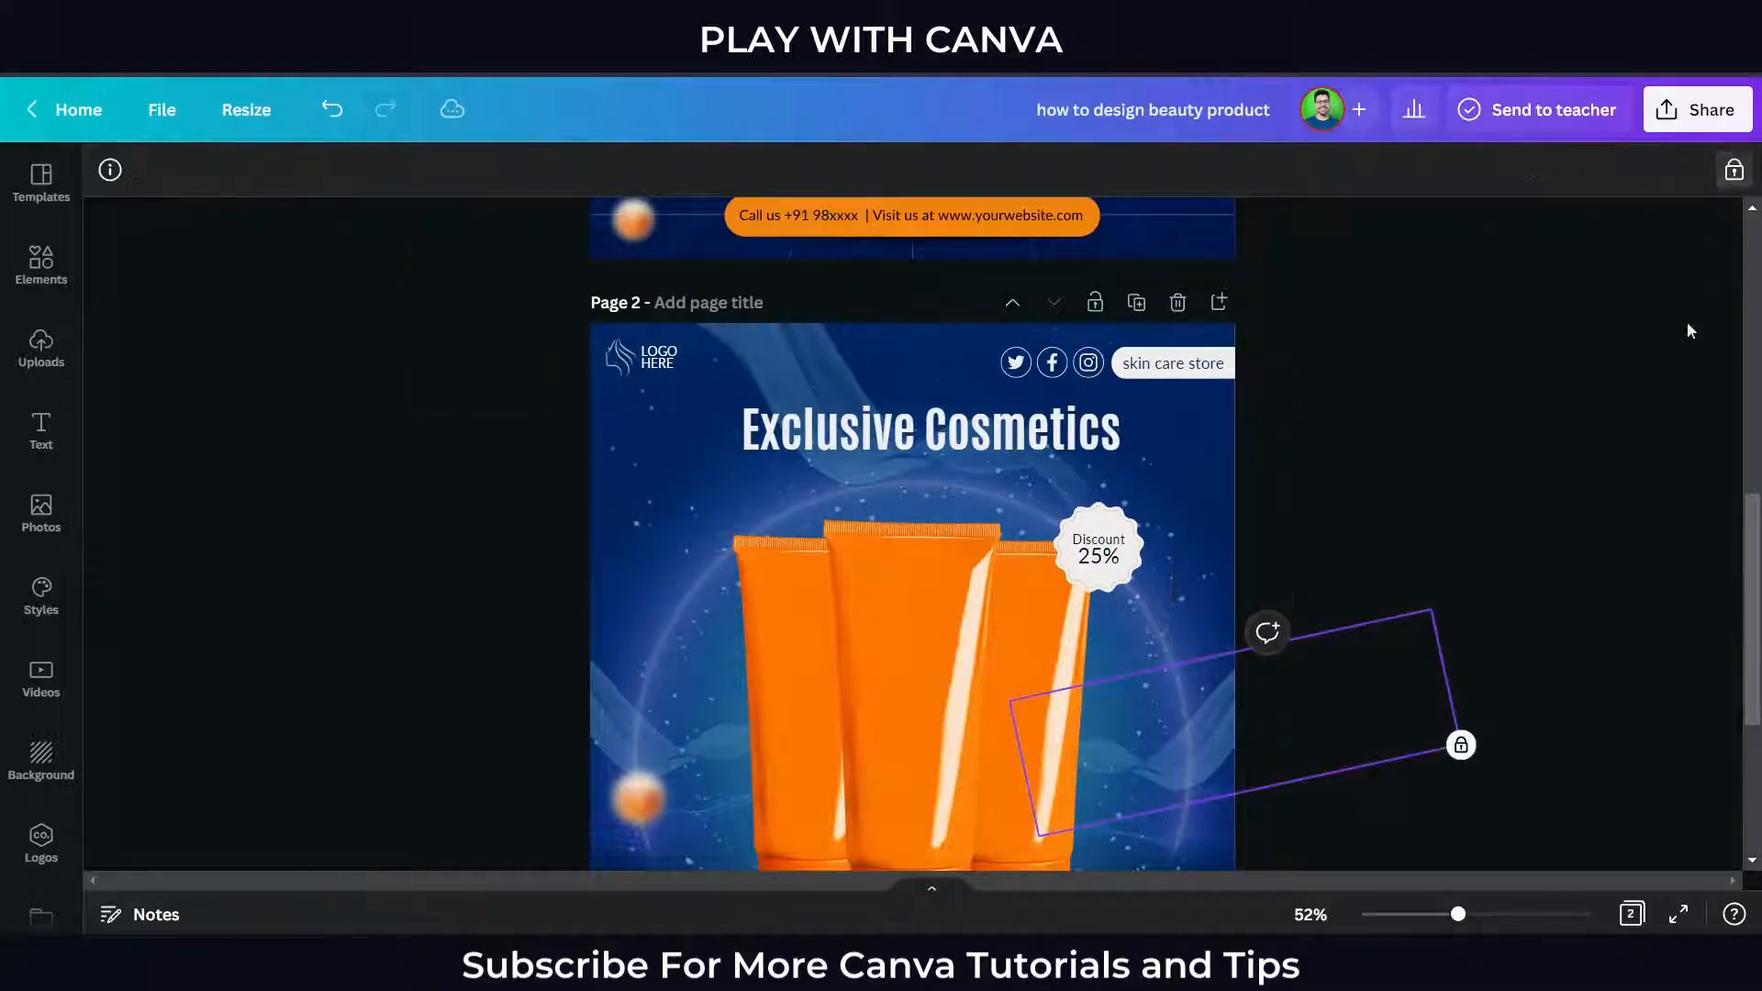
{"action": "left_click", "coordinate": [591, 723]}
{"action": "left_click", "coordinate": [1733, 171]}
{"action": "left_click", "coordinate": [1440, 417]}
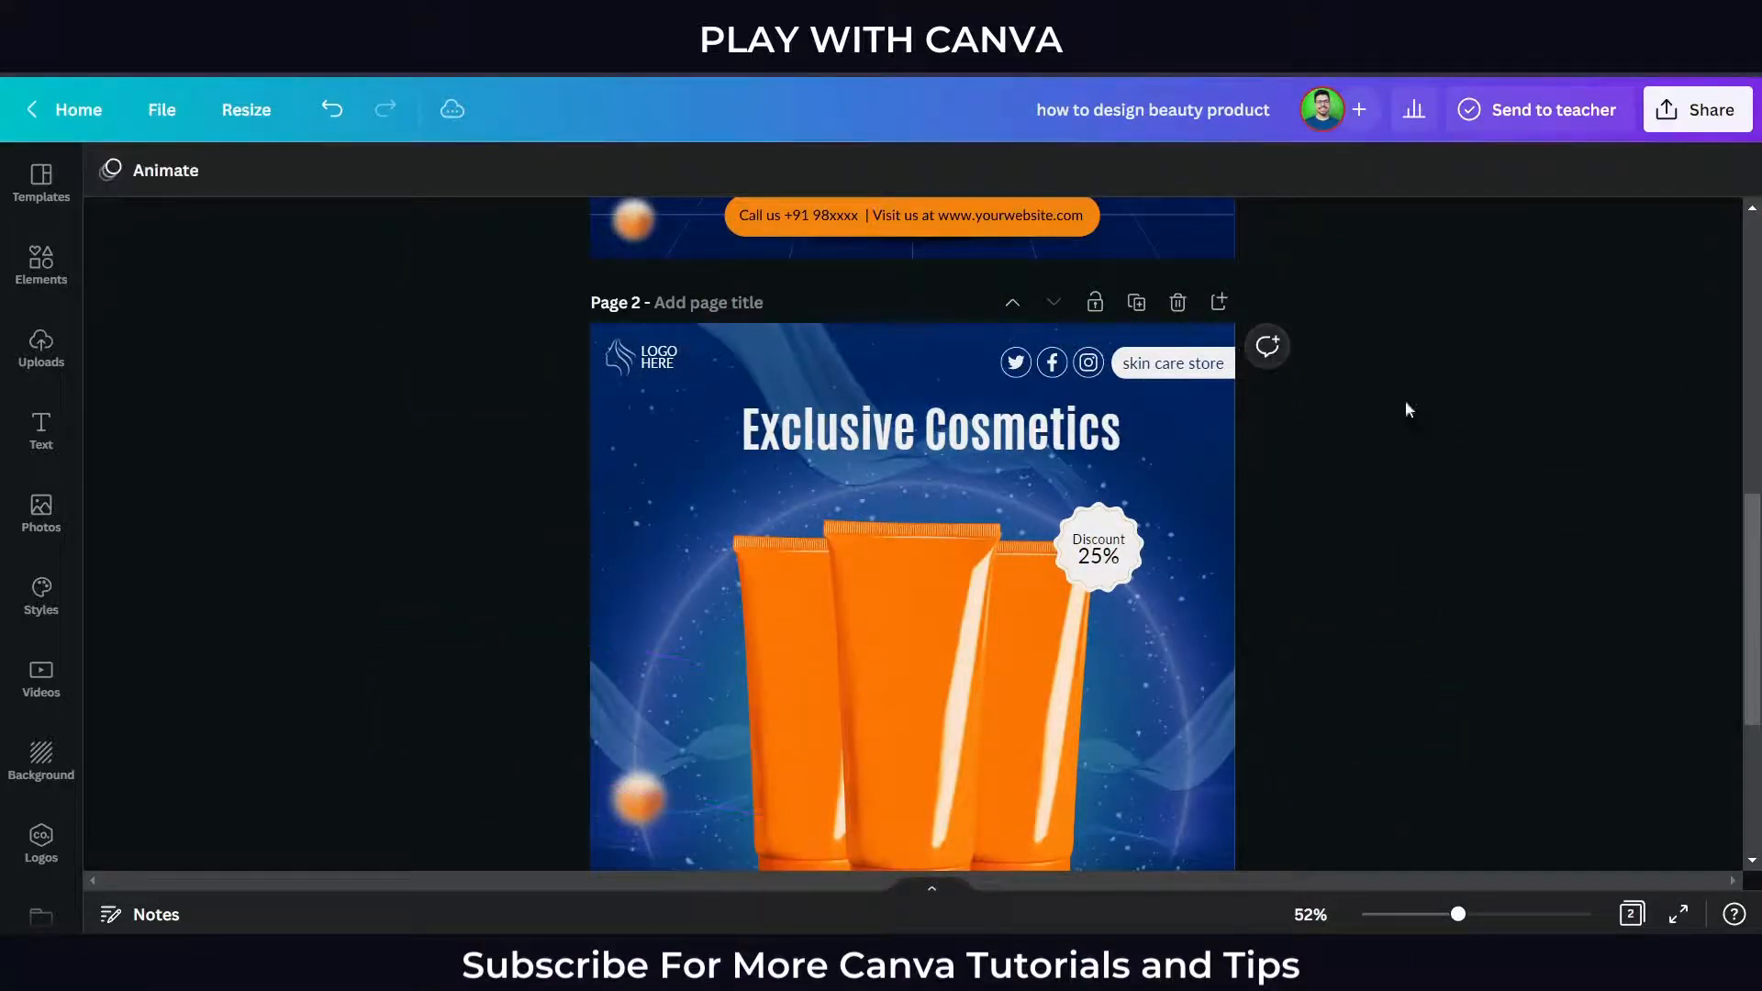
Group the social media icons with the "skin care store" label and shift them slightly upward.
{"action": "mouse_move", "coordinate": [992, 341]}
{"action": "left_mouse_down"}
{"action": "mouse_move", "coordinate": [1312, 390]}
{"action": "mouse_move", "coordinate": [1248, 343]}
{"action": "mouse_move", "coordinate": [1000, 325]}
{"action": "left_mouse_up"}
{"action": "left_click", "coordinate": [1463, 170]}
{"action": "left_click", "coordinate": [1400, 477]}
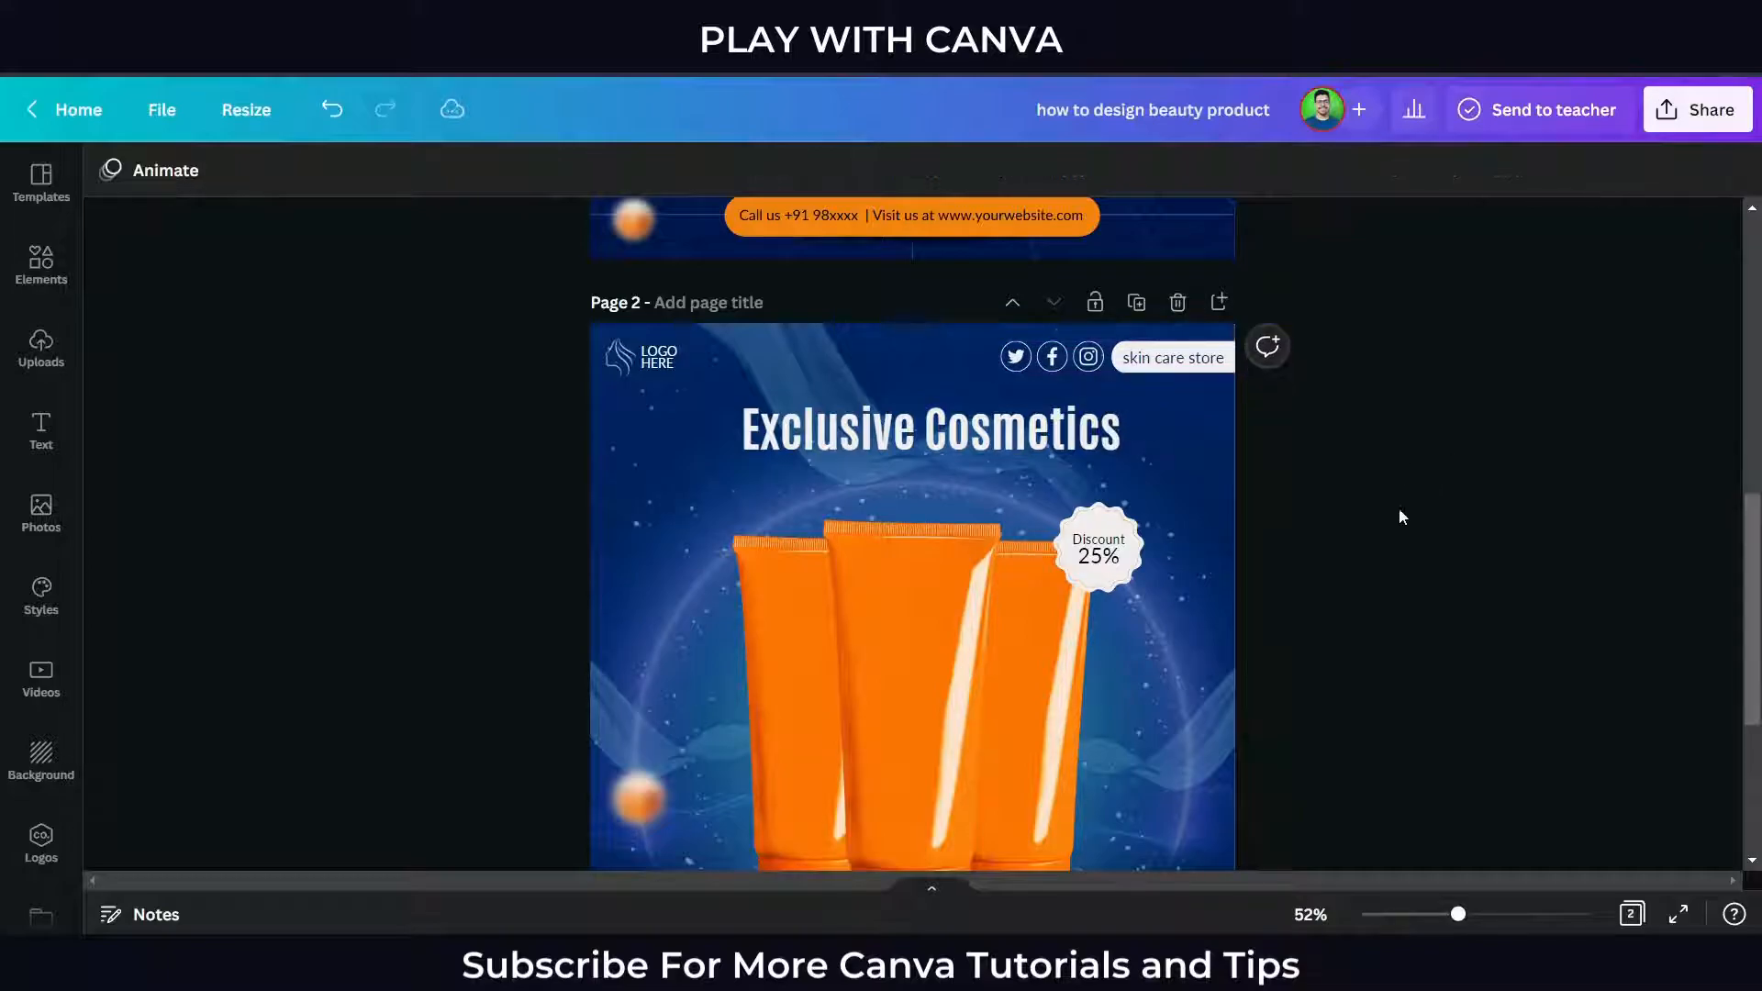
Add a text box directly below the heading with font size 30 and off-white text.
{"action": "left_click", "coordinate": [978, 450]}
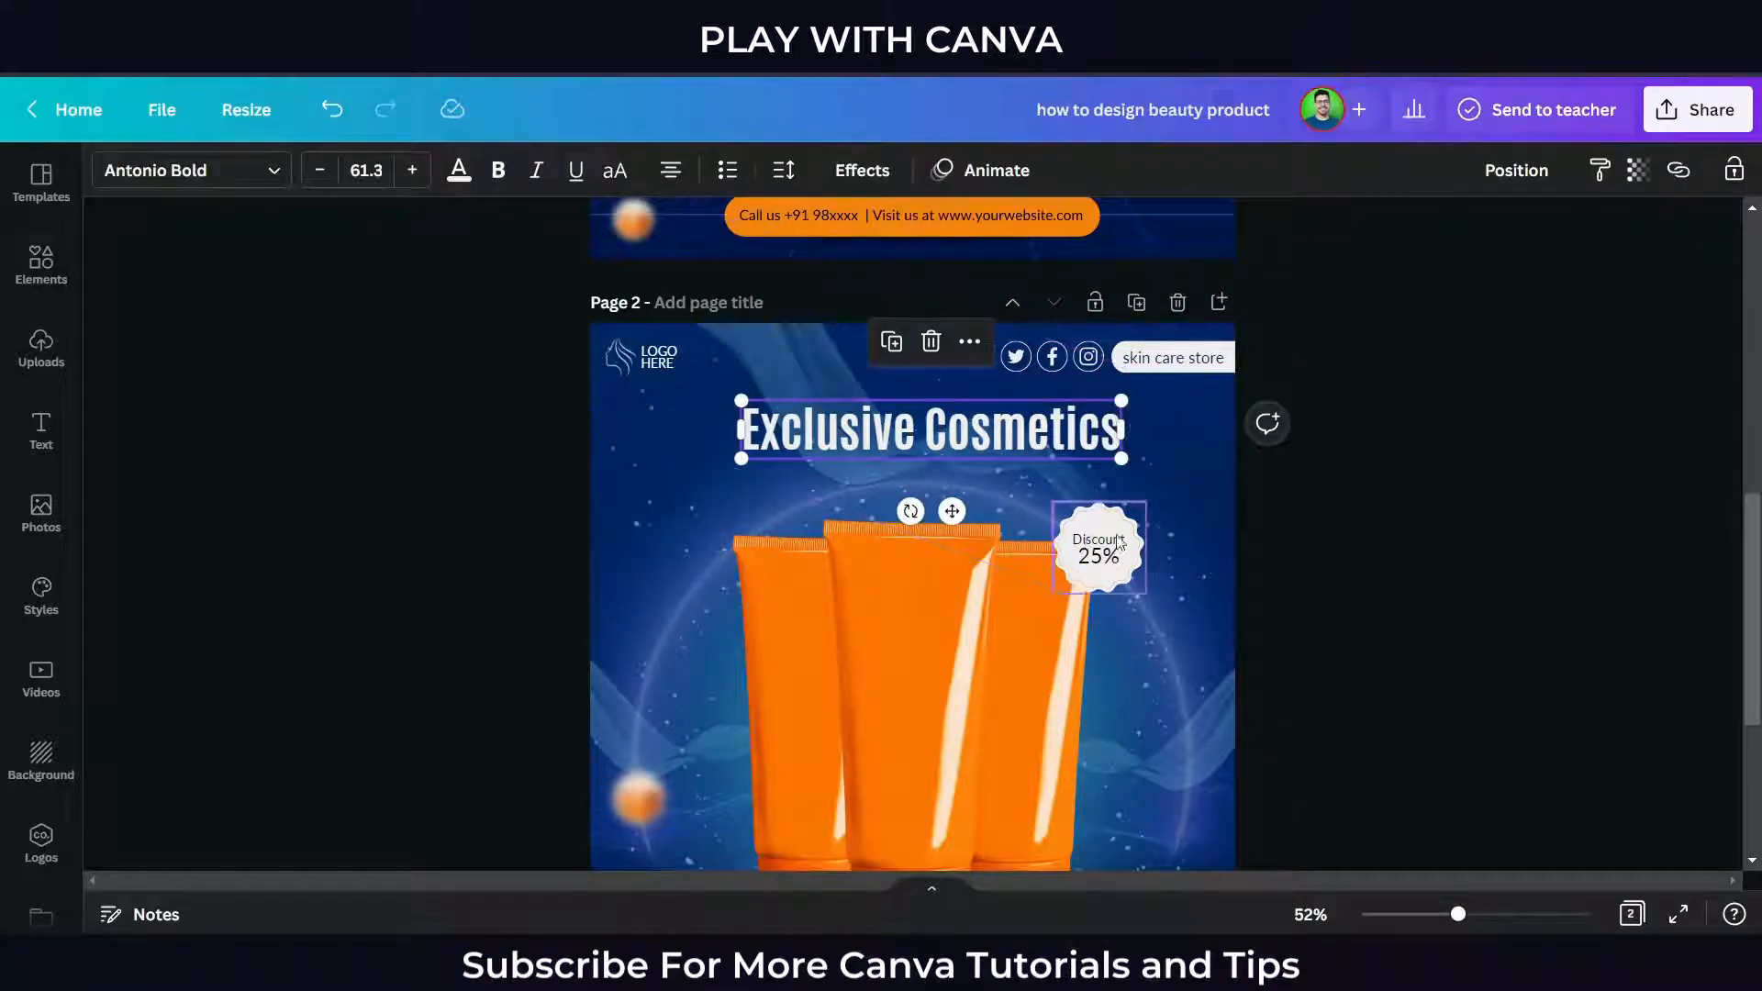
{"action": "left_click", "coordinate": [1183, 550]}
{"action": "key", "text": "t"}
{"action": "left_click_drag", "start_coordinate": [934, 653], "coordinate": [933, 529]}
{"action": "left_click", "coordinate": [365, 170]}
{"action": "type", "text": "30"}
{"action": "key", "text": "Return"}
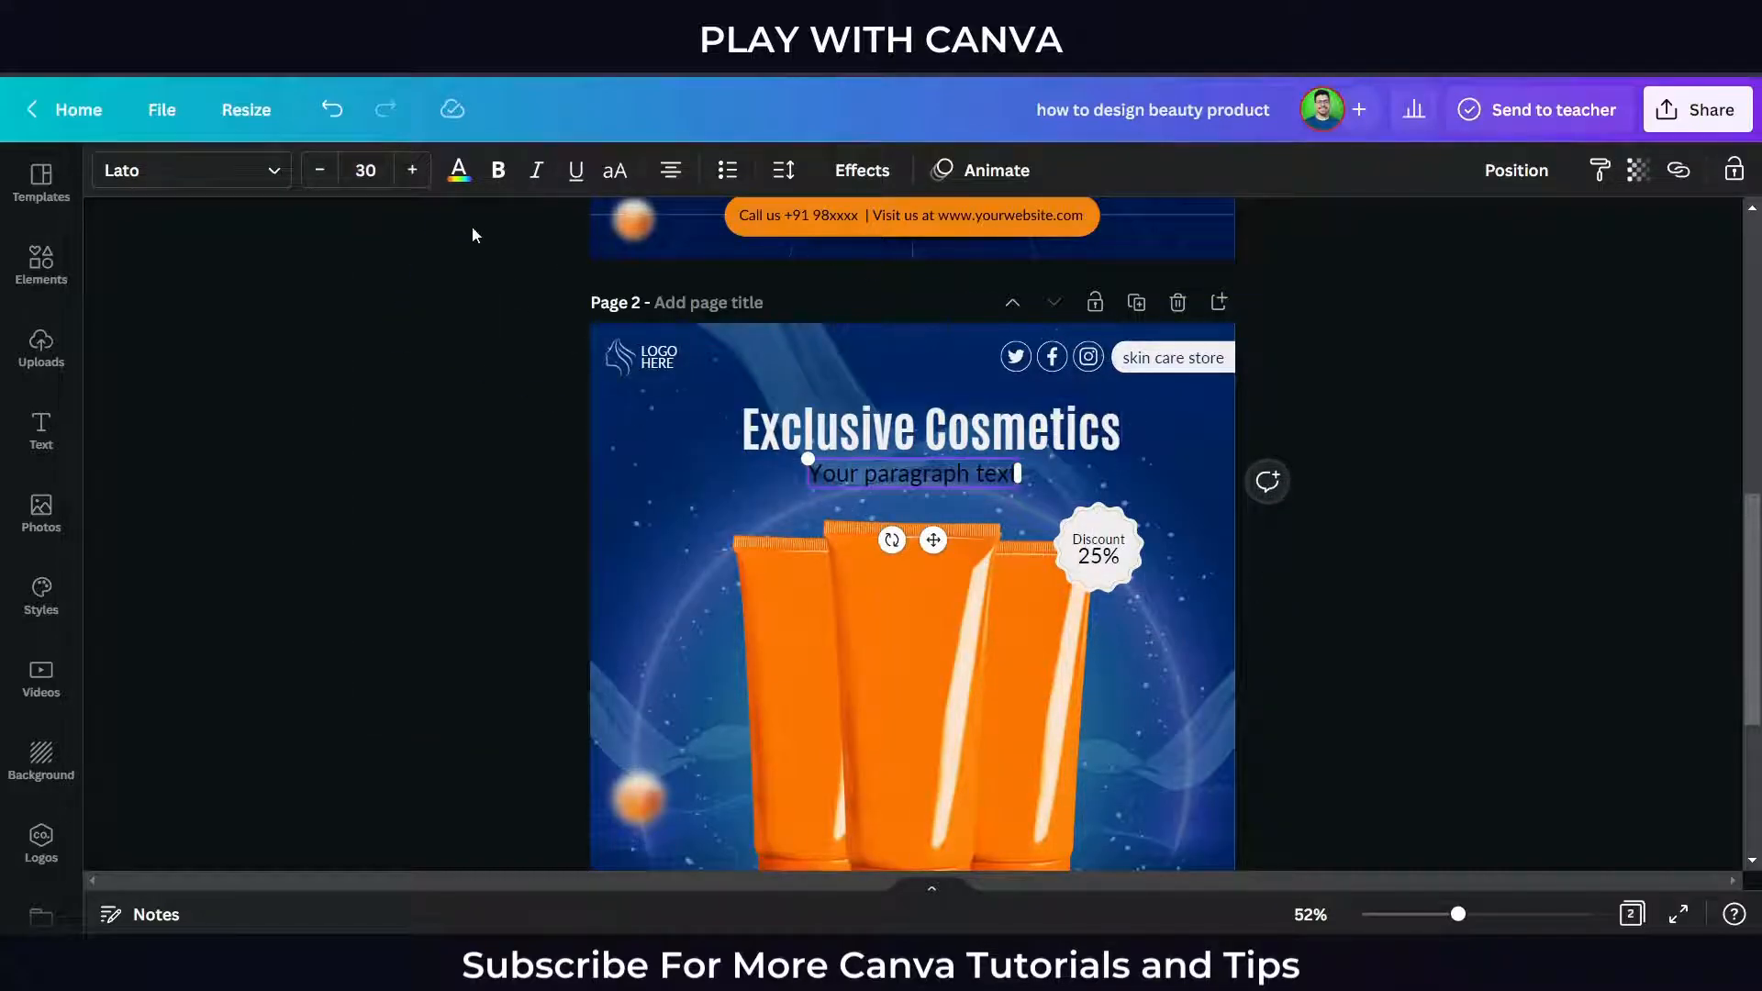
{"action": "left_click", "coordinate": [459, 169]}
{"action": "left_click", "coordinate": [319, 289]}
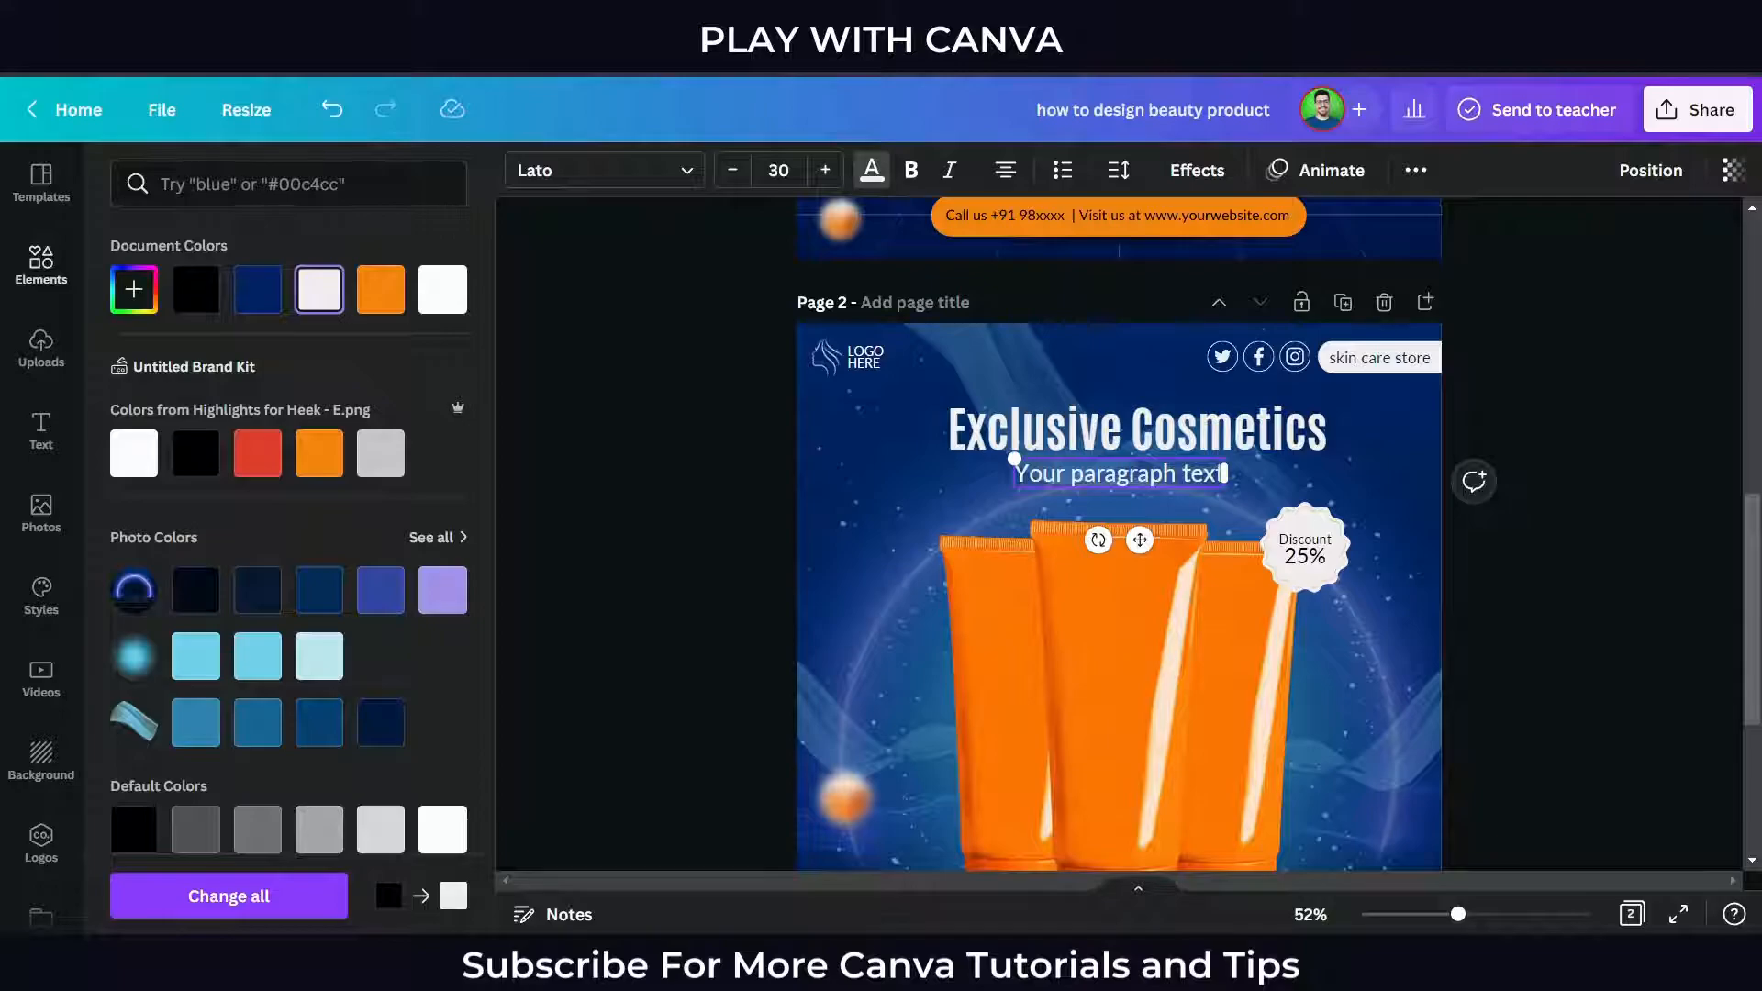
Copy "Glow Your Face" from Notepad, paste it over the placeholder below the heading and remove the extra blank line.
{"action": "key", "text": "alt+Tab"}
{"action": "left_click_drag", "start_coordinate": [1204, 344], "coordinate": [1049, 346]}
{"action": "key", "text": "ctrl+c"}
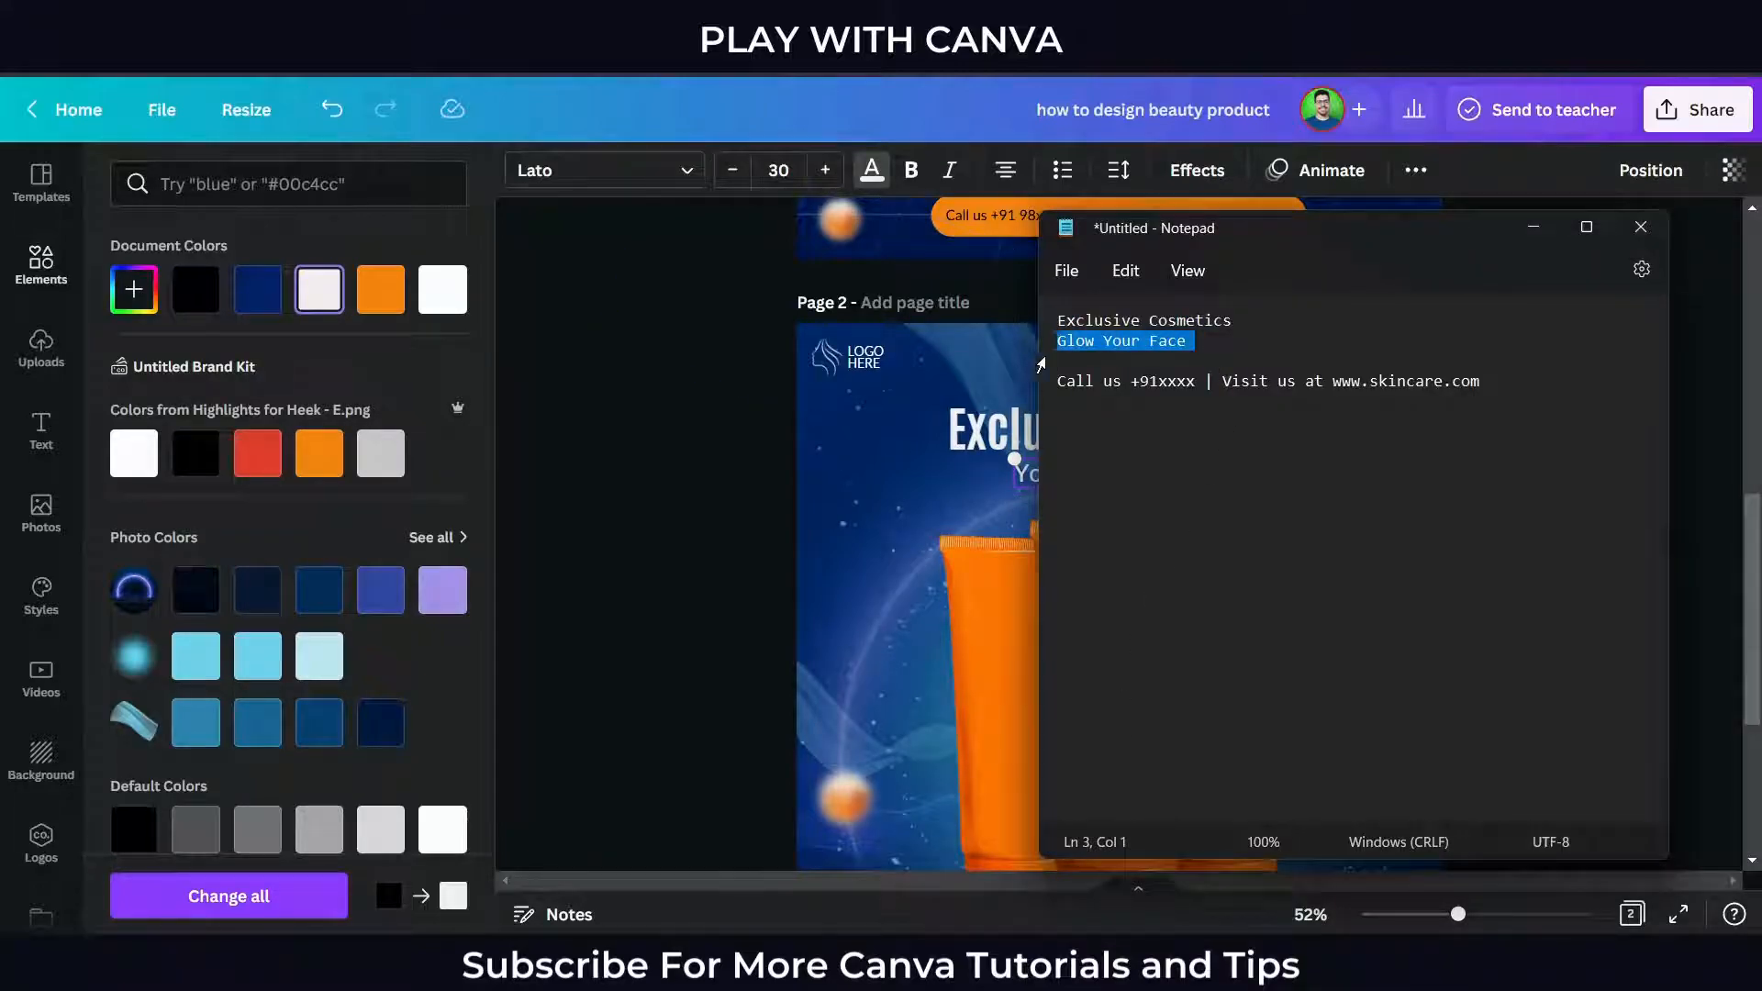
{"action": "key", "text": "alt+Tab"}
{"action": "left_click", "coordinate": [1117, 466]}
{"action": "key", "text": "ctrl+a"}
{"action": "key", "text": "ctrl+a"}
{"action": "key", "text": "ctrl+v"}
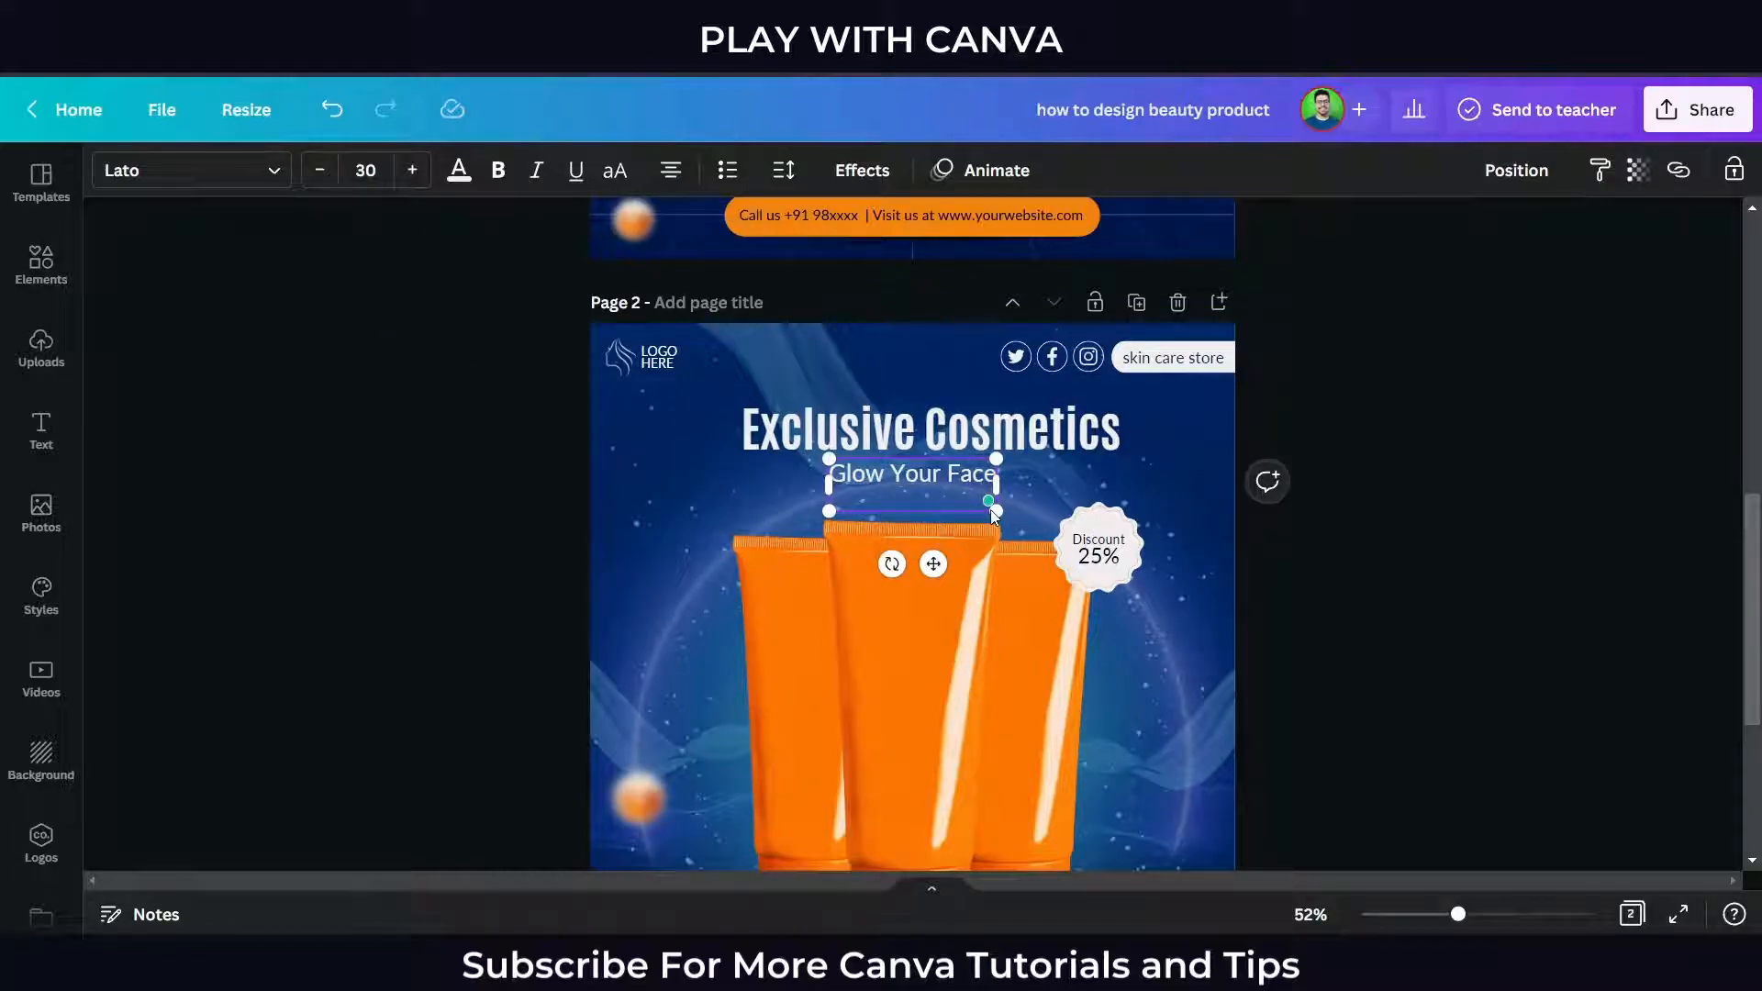
{"action": "key", "text": "BackSpace"}
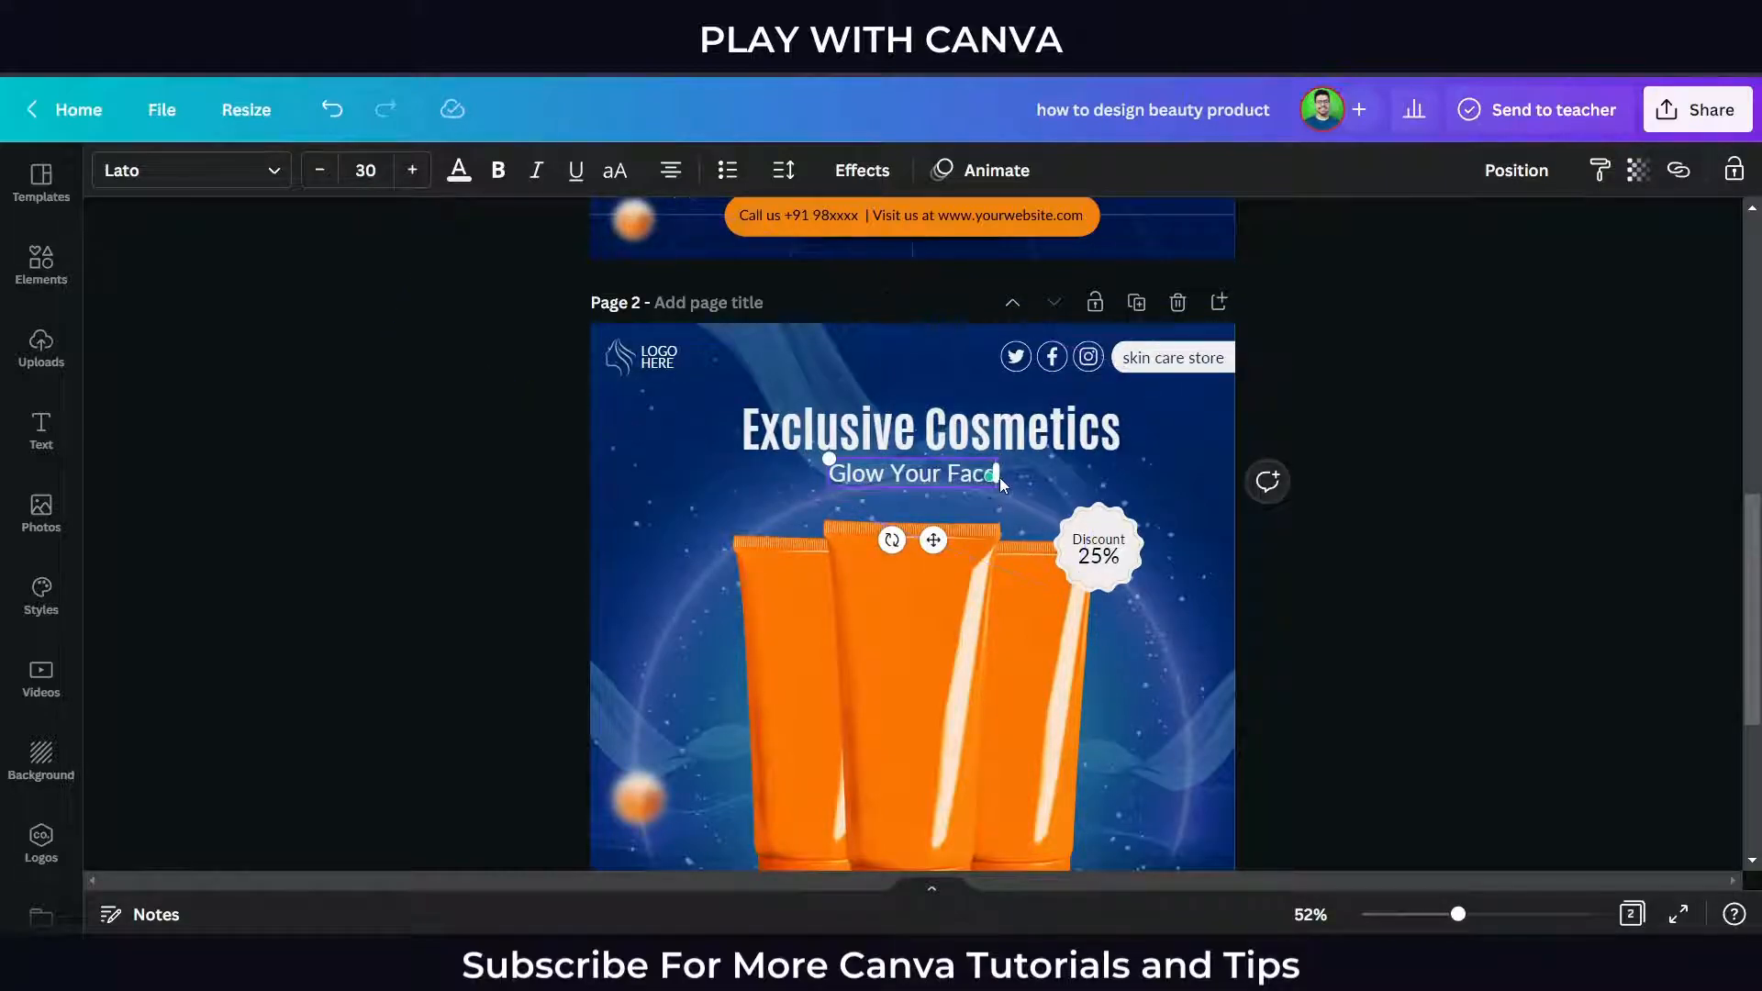
Set the "Glow Your Face" tagline's font to Brittany and enlarge it beneath the heading.
{"action": "left_click", "coordinate": [216, 172]}
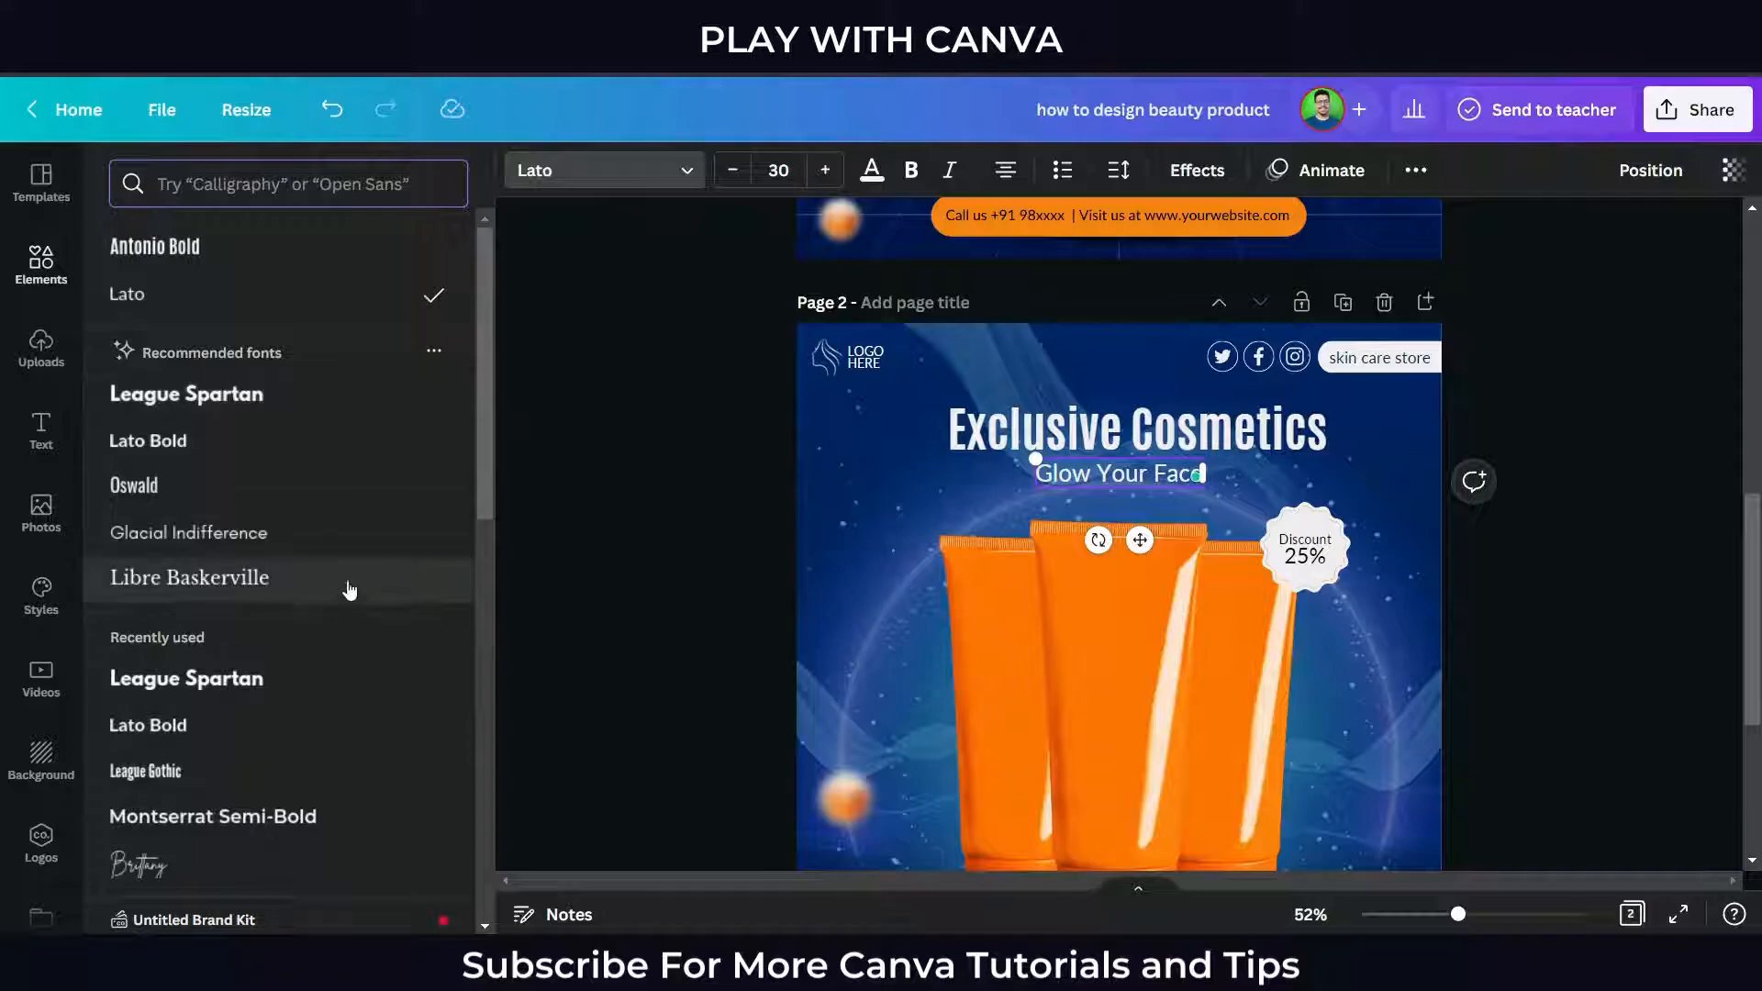
{"action": "left_click", "coordinate": [242, 855]}
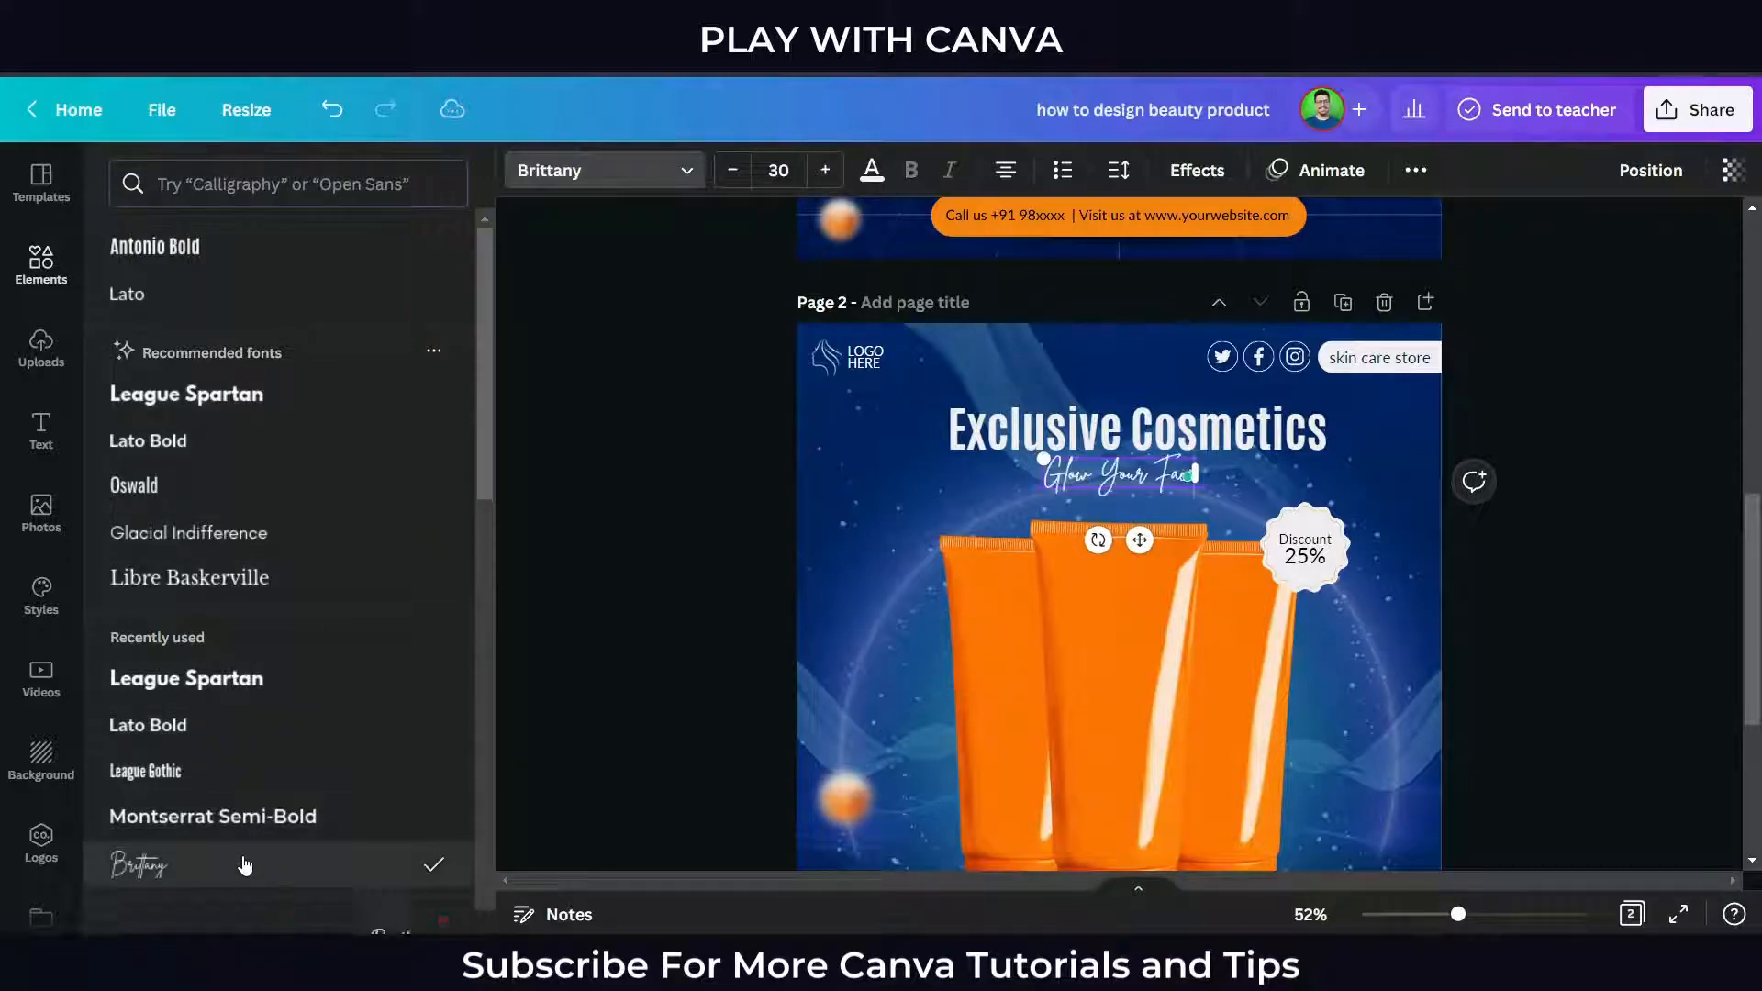
{"action": "left_click", "coordinate": [668, 577]}
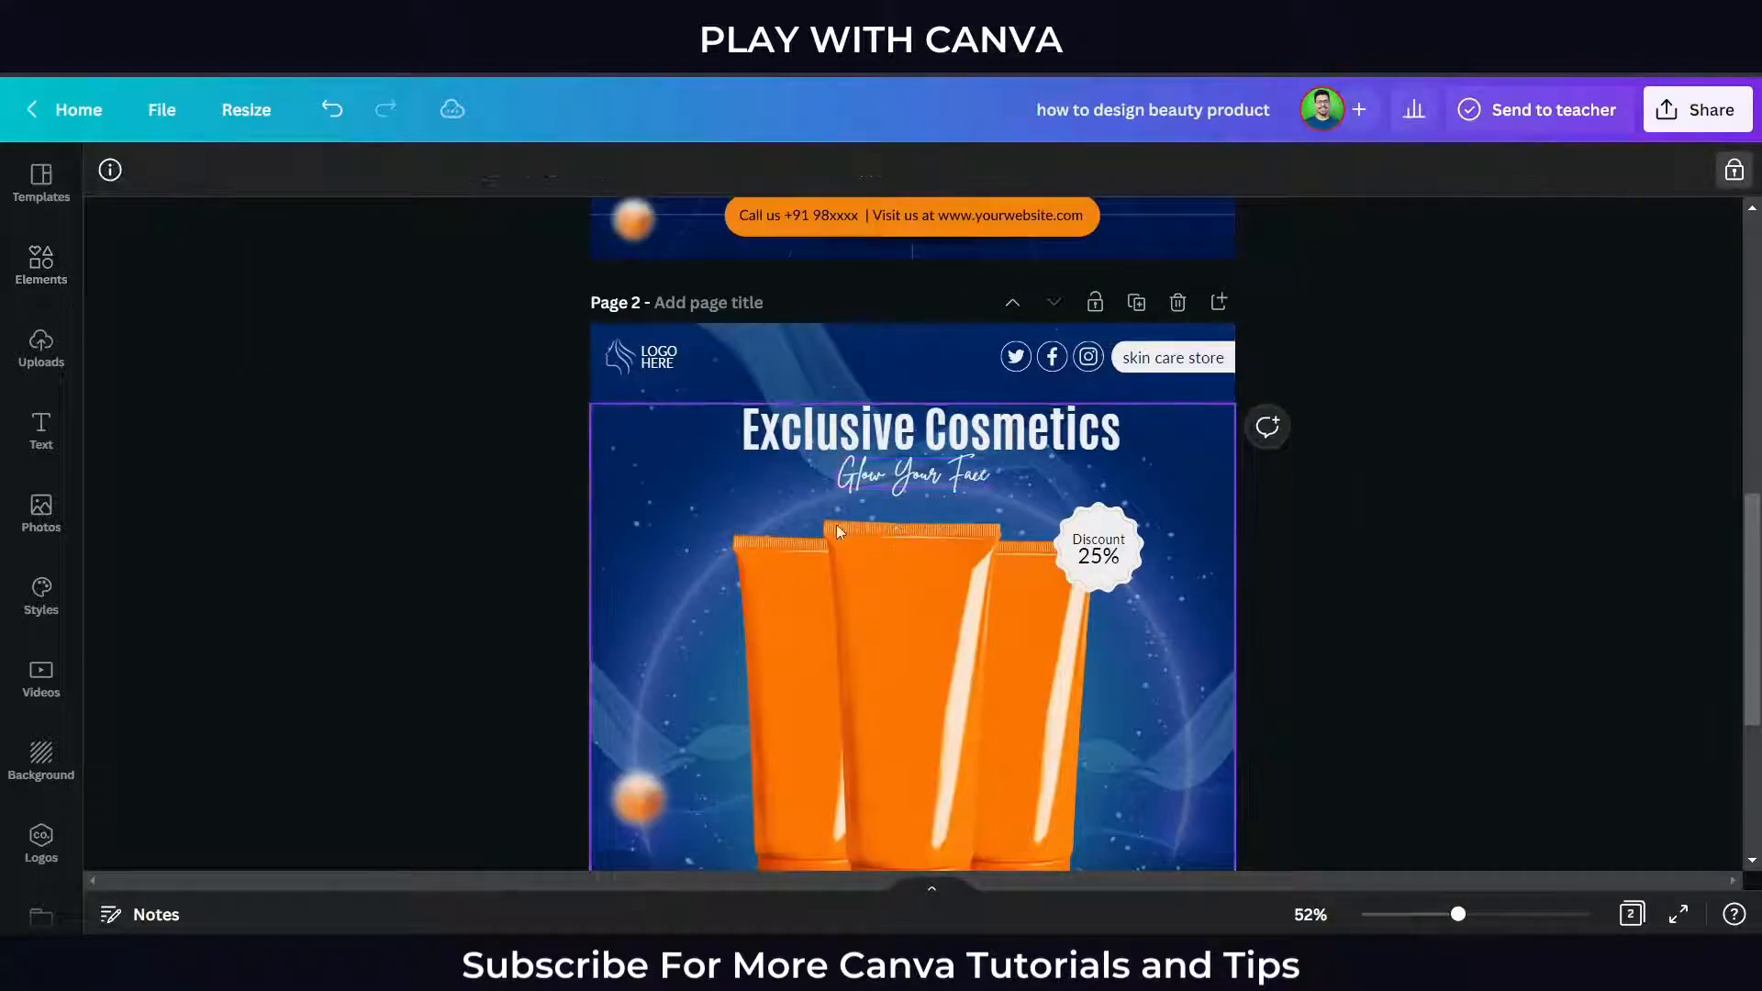
{"action": "left_click", "coordinate": [904, 487]}
{"action": "left_click_drag", "start_coordinate": [993, 488], "coordinate": [1007, 449]}
{"action": "left_click", "coordinate": [1311, 547]}
Move the "Exclusive Cosmetics" heading left to centre it horizontally on the page.
{"action": "scroll", "coordinate": [1299, 566], "scroll_direction": "up", "scroll_amount": 2}
{"action": "left_click", "coordinate": [1259, 426]}
{"action": "left_click_drag", "start_coordinate": [1192, 387], "coordinate": [1167, 380]}
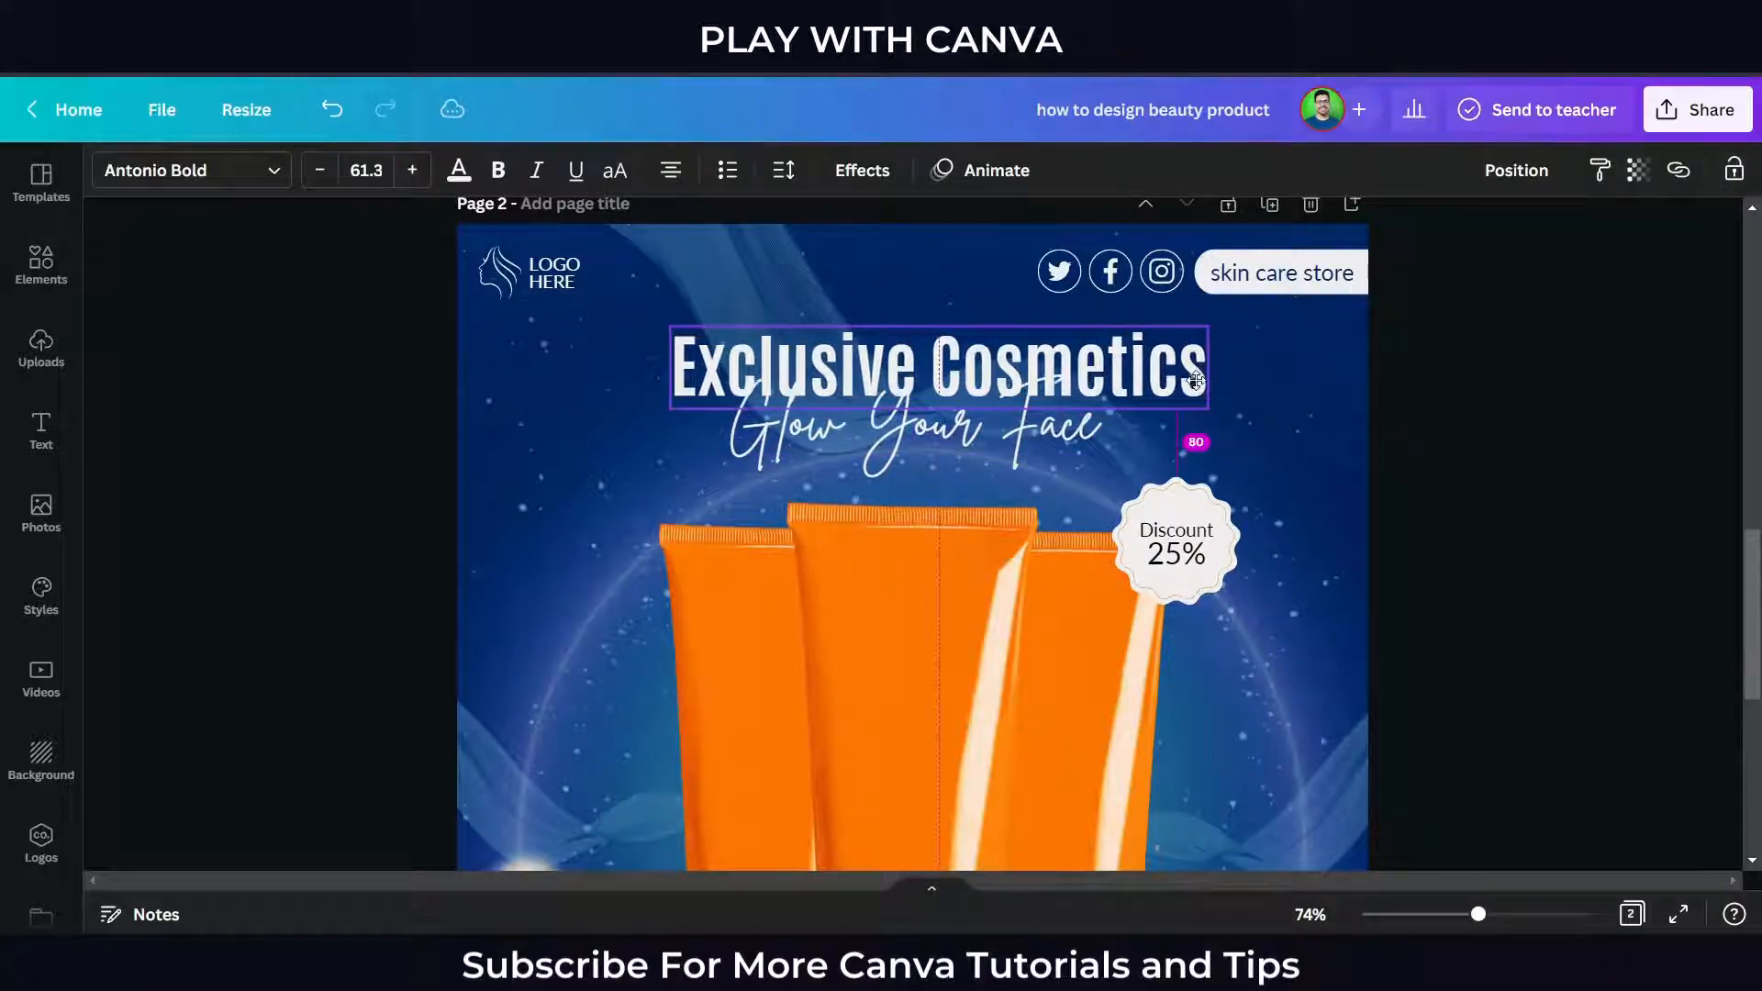
{"action": "left_click", "coordinate": [1518, 170]}
{"action": "left_click", "coordinate": [1464, 599]}
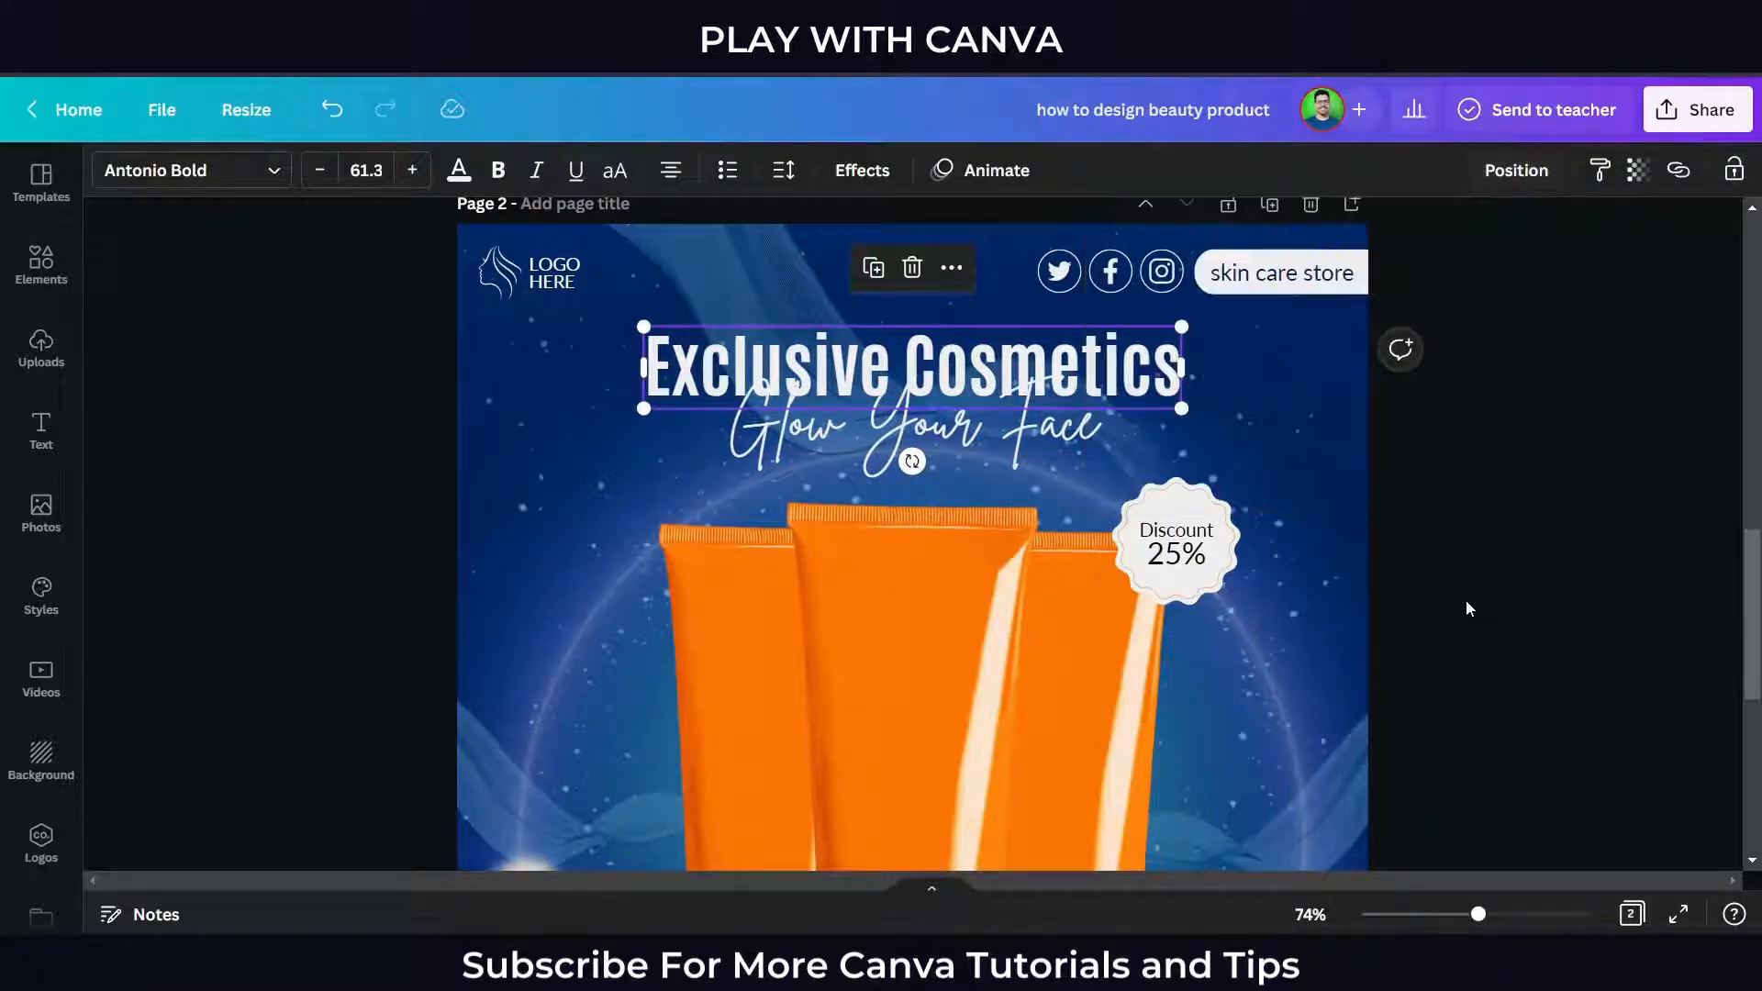